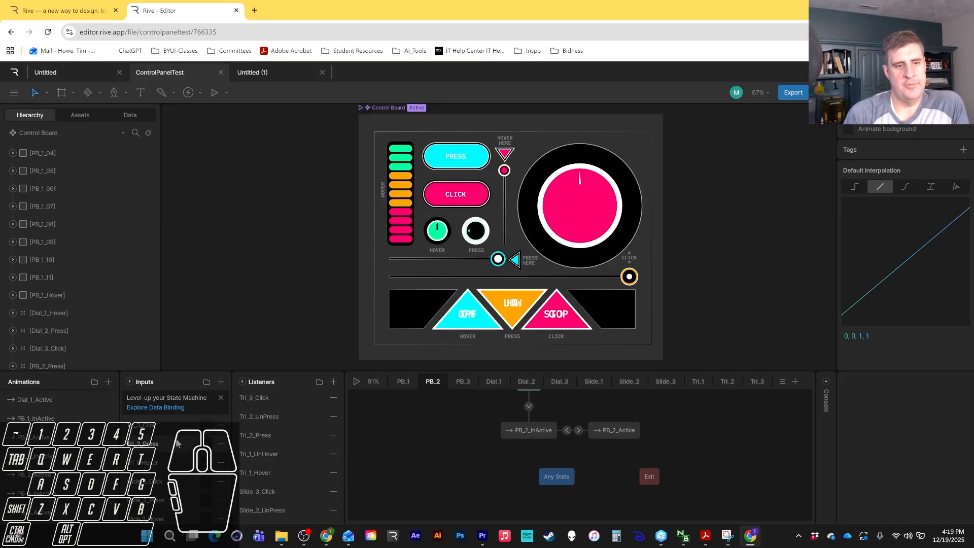
Play the control board state machine and test the PRESS and CLICK buttons in the preview.
{"action": "scroll", "coordinate": [177, 444], "scroll_direction": "down", "scroll_amount": 3}
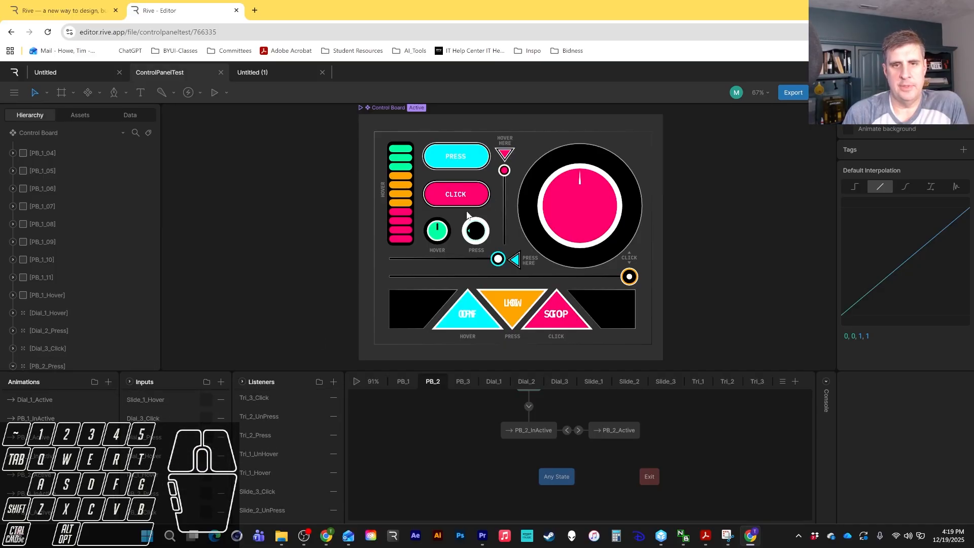
{"action": "left_click", "coordinate": [356, 381]}
{"action": "left_click", "coordinate": [457, 172]}
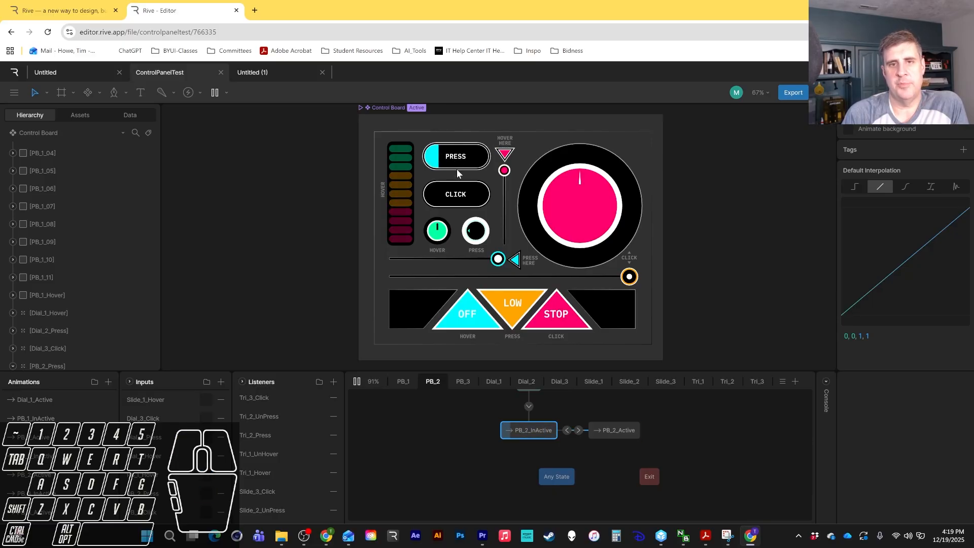
{"action": "left_click", "coordinate": [457, 171]}
{"action": "left_click", "coordinate": [461, 198]}
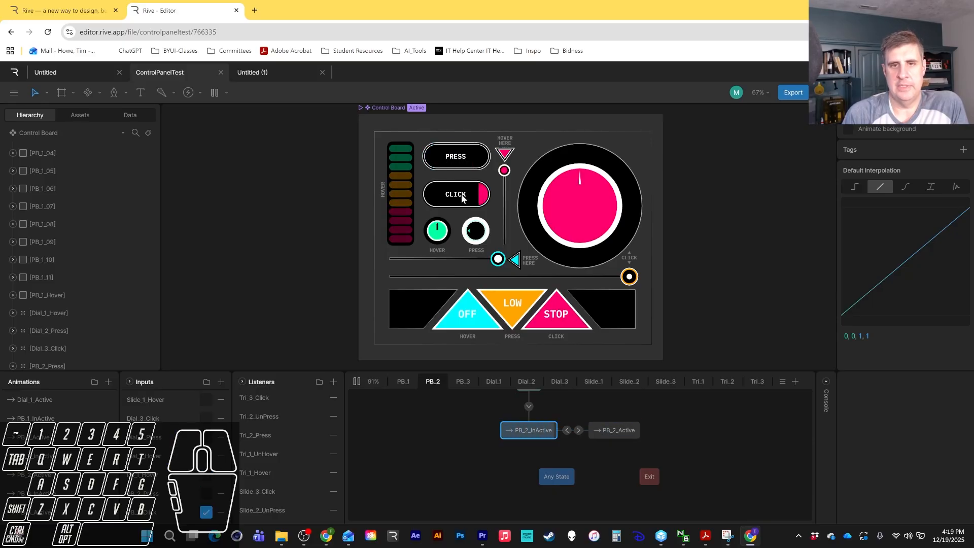
{"action": "left_click", "coordinate": [465, 197]}
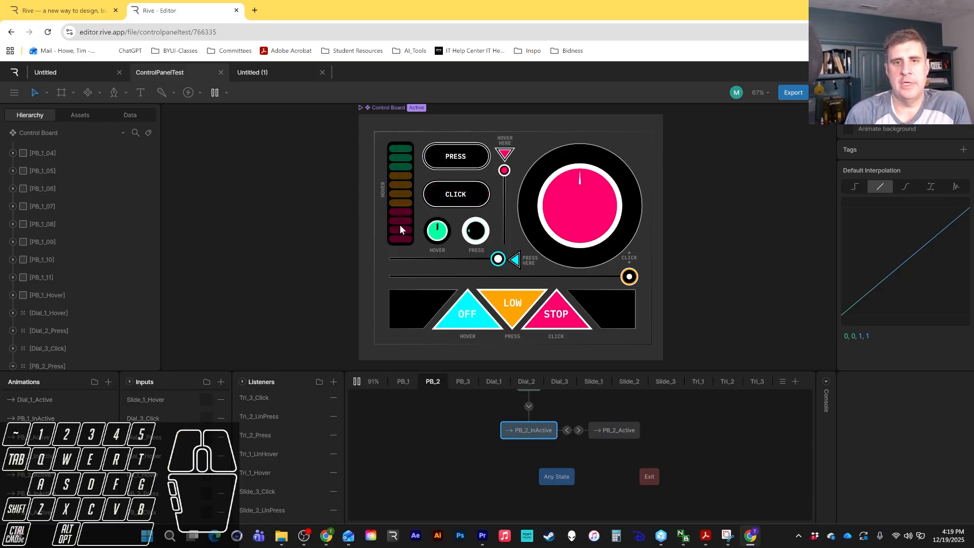
Switch between the two open files and test the dial in the running control board.
{"action": "left_click", "coordinate": [272, 74]}
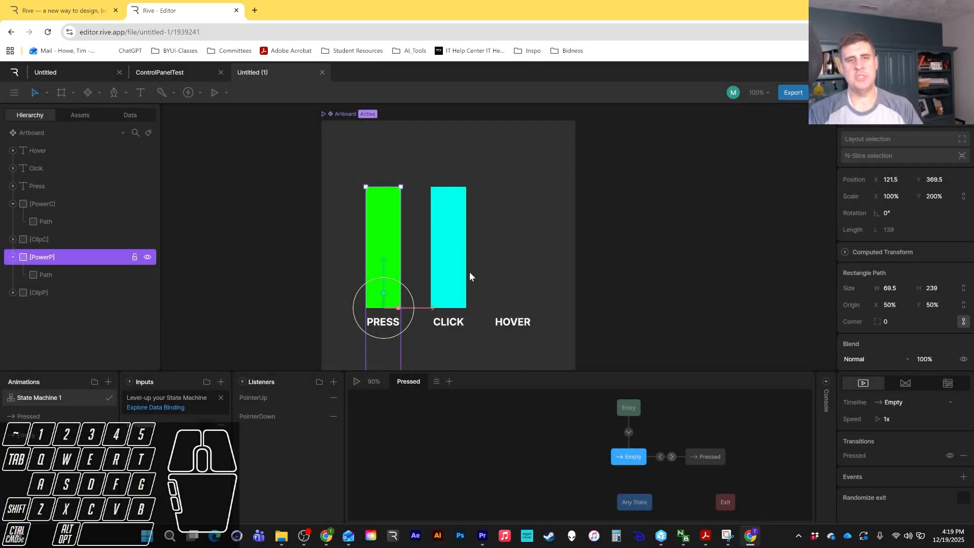
{"action": "left_click", "coordinate": [181, 76]}
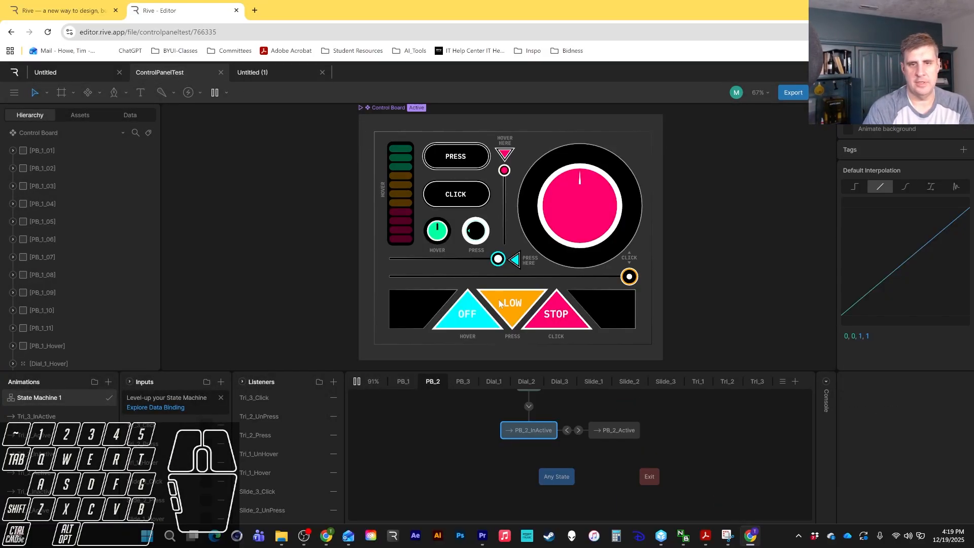
{"action": "left_click", "coordinate": [602, 235]}
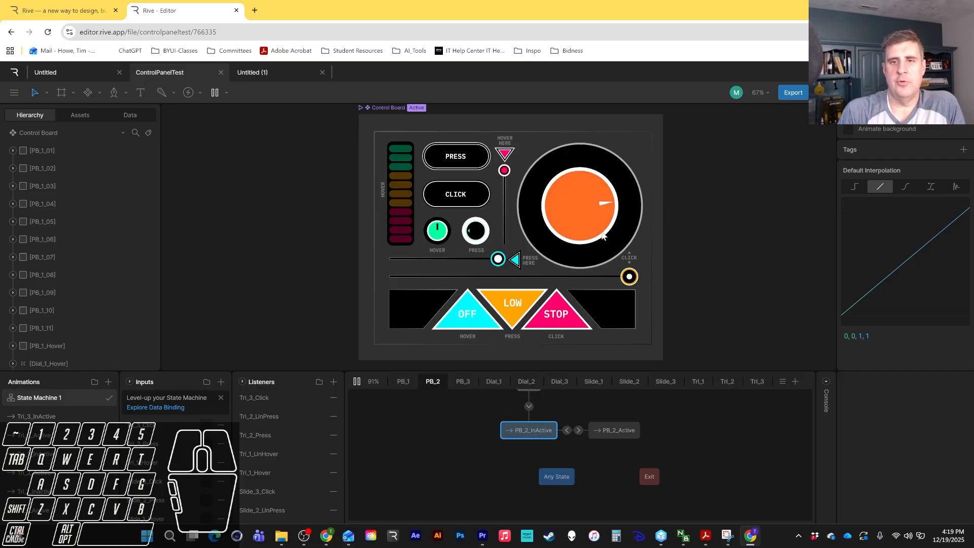
{"action": "left_click", "coordinate": [598, 219]}
Return to the Untitled (1) file, play its state machine and test pressing the PRESS bar.
{"action": "left_click", "coordinate": [272, 75]}
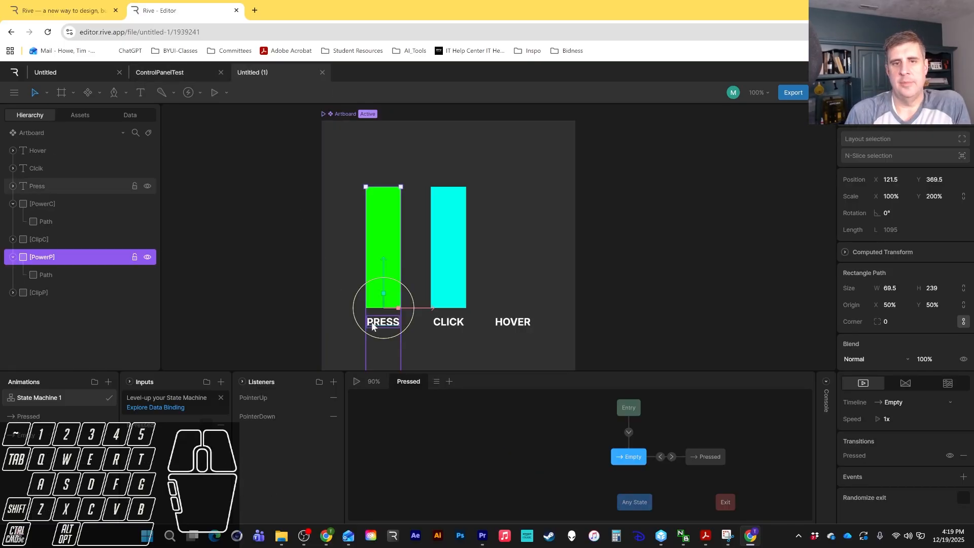
{"action": "left_click", "coordinate": [616, 305]}
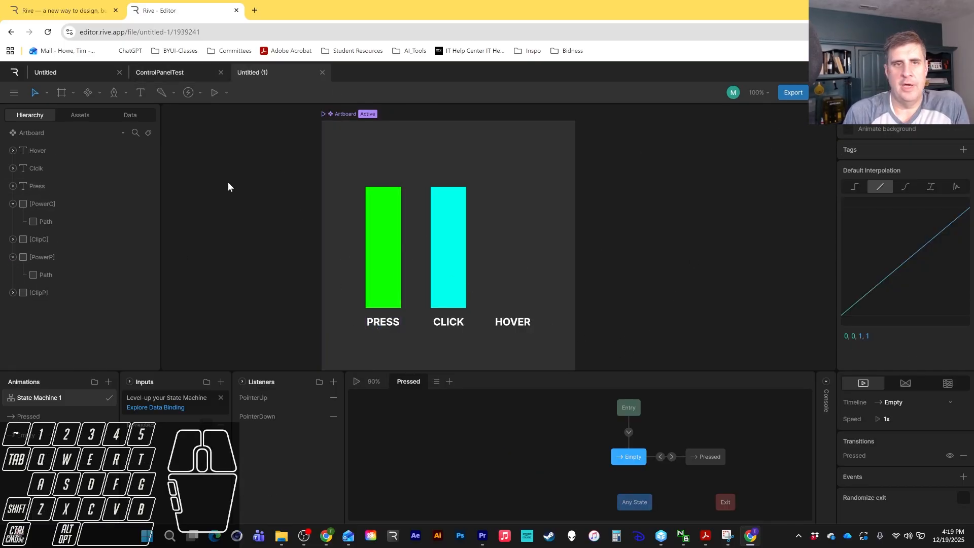
{"action": "left_click", "coordinate": [354, 382]}
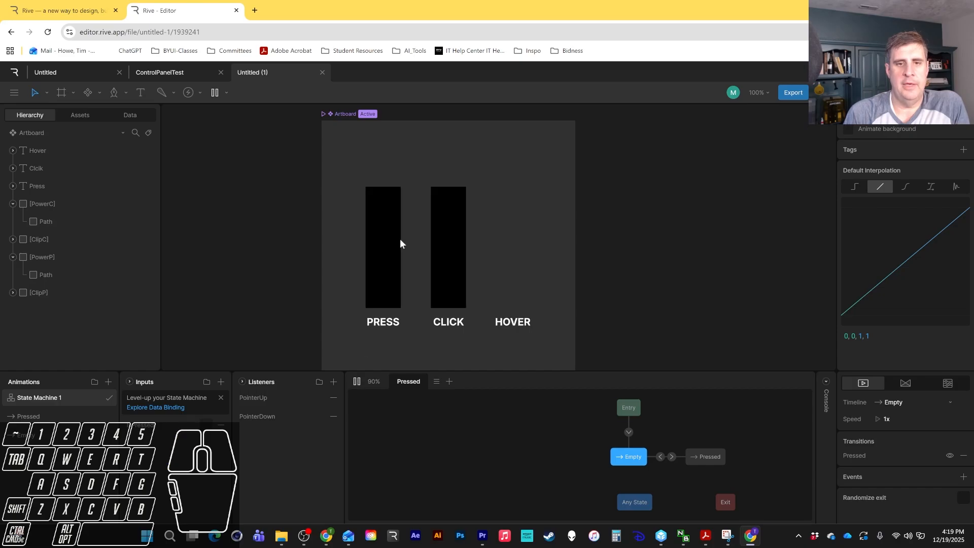
{"action": "left_click", "coordinate": [383, 265]}
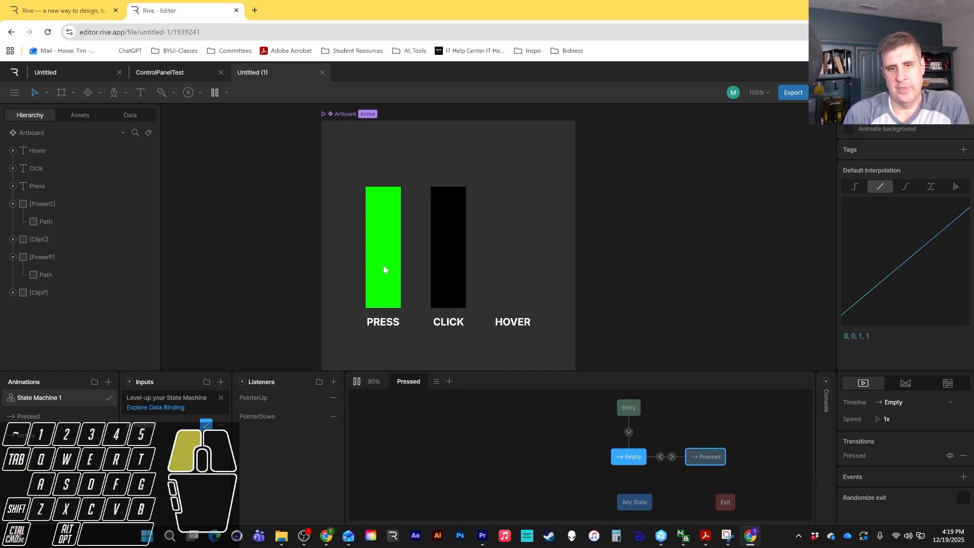
{"action": "left_click", "coordinate": [382, 264]}
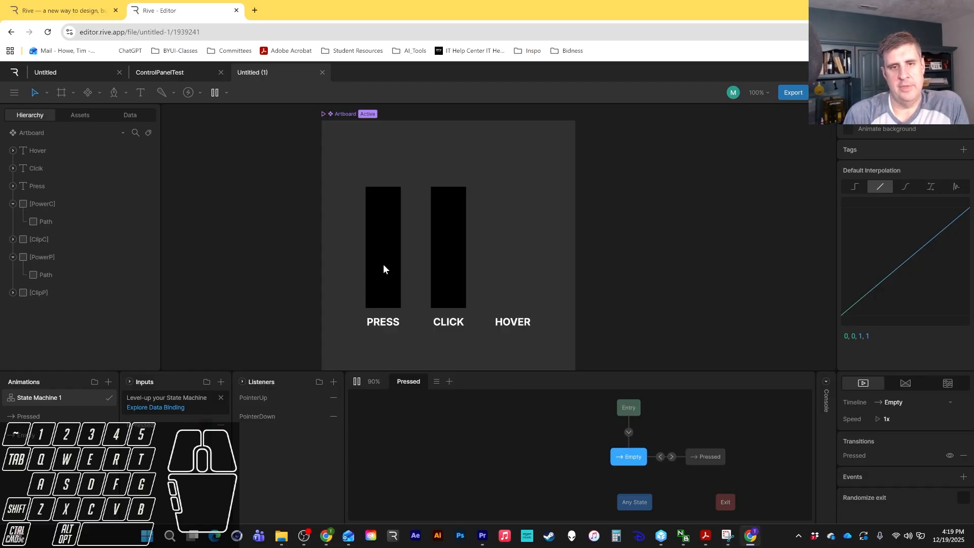
{"action": "left_click", "coordinate": [383, 263]}
{"action": "left_click", "coordinate": [383, 262]}
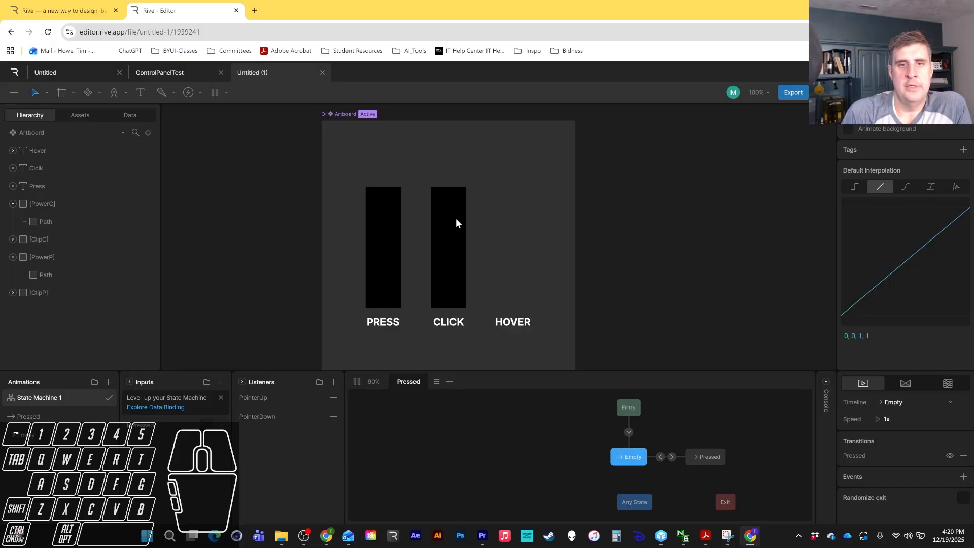
Inspect the Power and Clip layers of each bar in the hierarchy.
{"action": "left_click", "coordinate": [18, 257]}
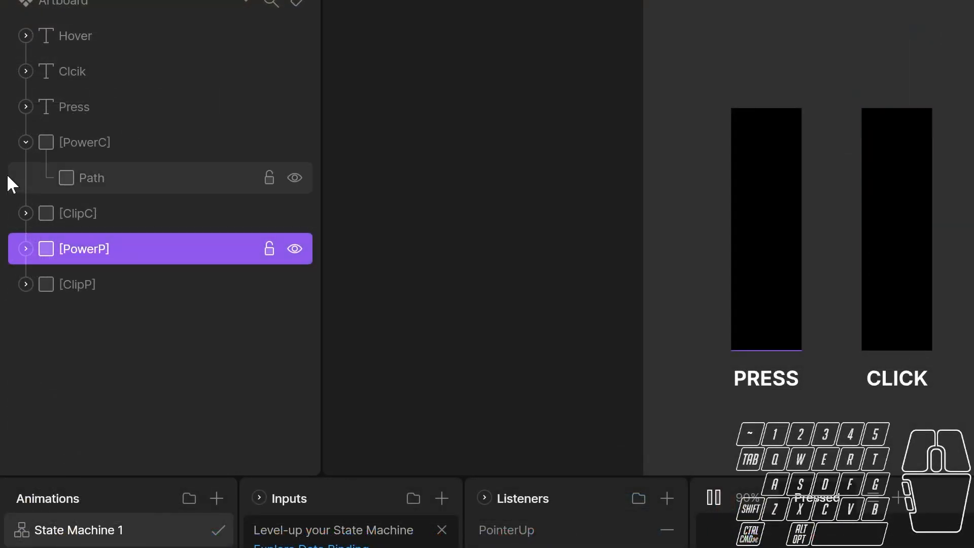
{"action": "left_click", "coordinate": [11, 206]}
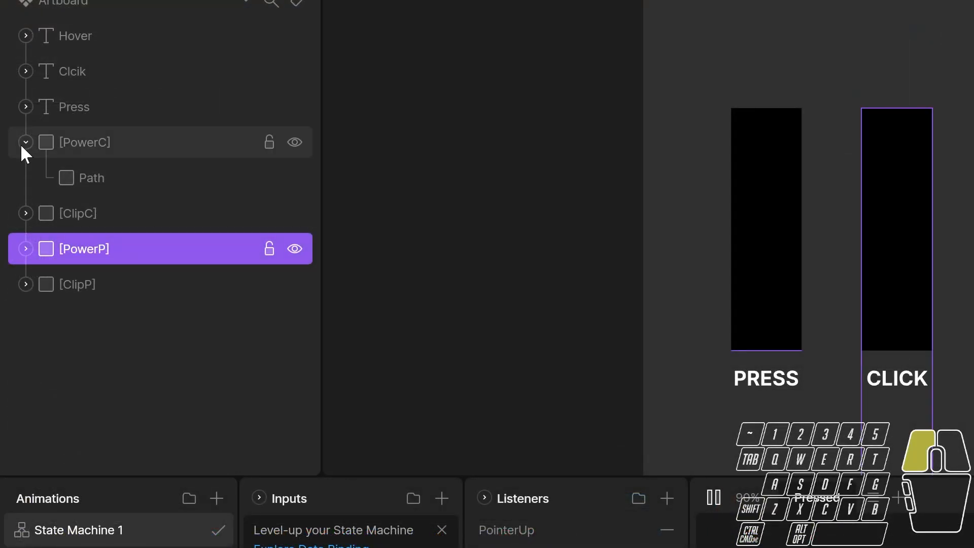
{"action": "left_click", "coordinate": [22, 145]}
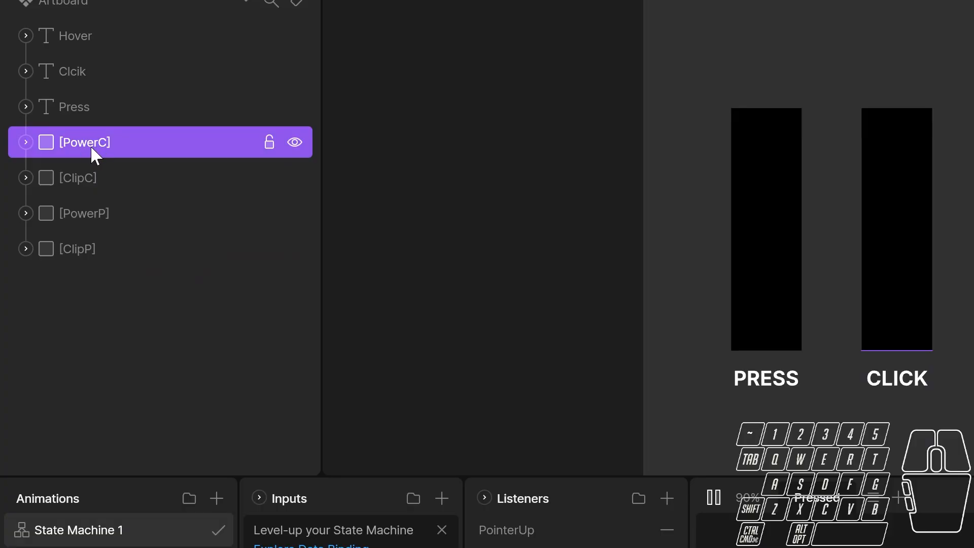
{"action": "left_click", "coordinate": [79, 180]}
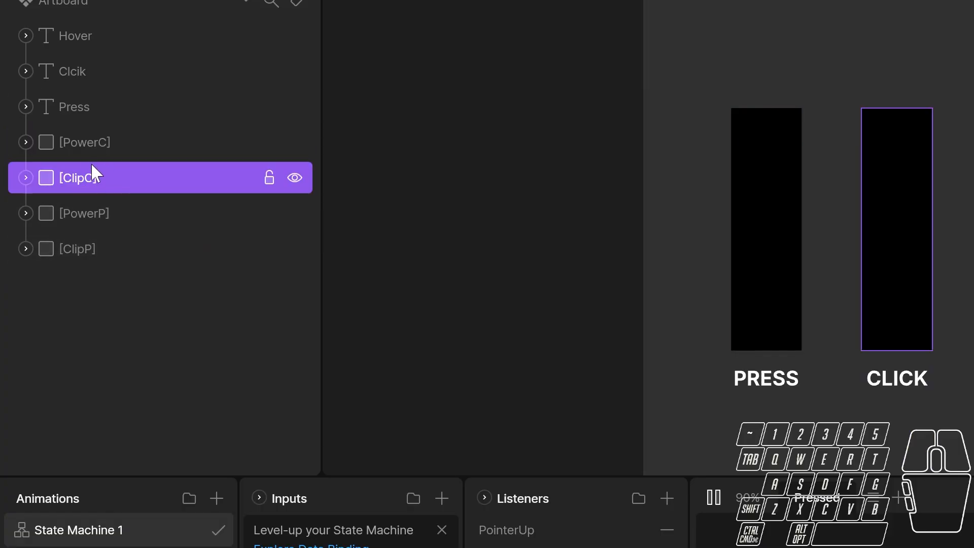
{"action": "left_click", "coordinate": [91, 144]}
{"action": "left_click", "coordinate": [92, 182]}
{"action": "left_click", "coordinate": [96, 219]}
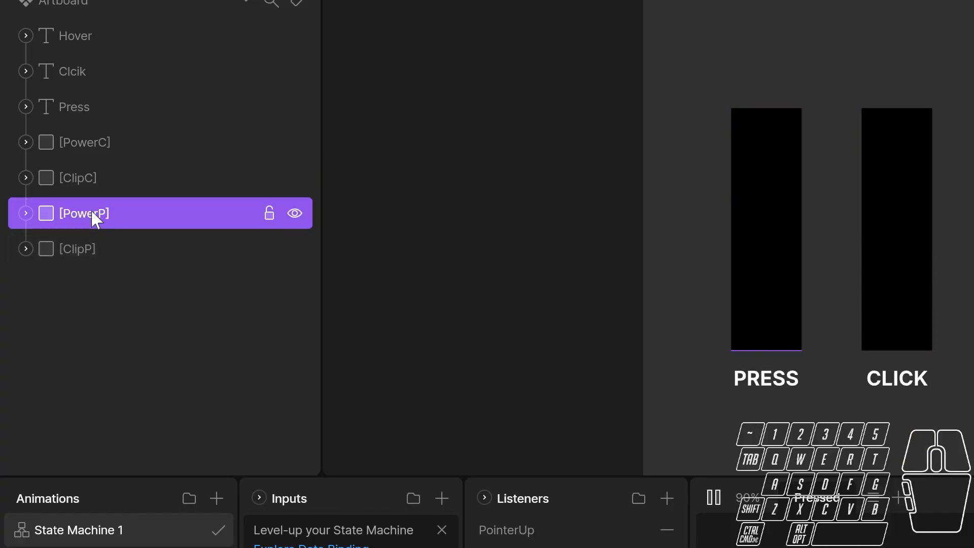
{"action": "left_click", "coordinate": [89, 253]}
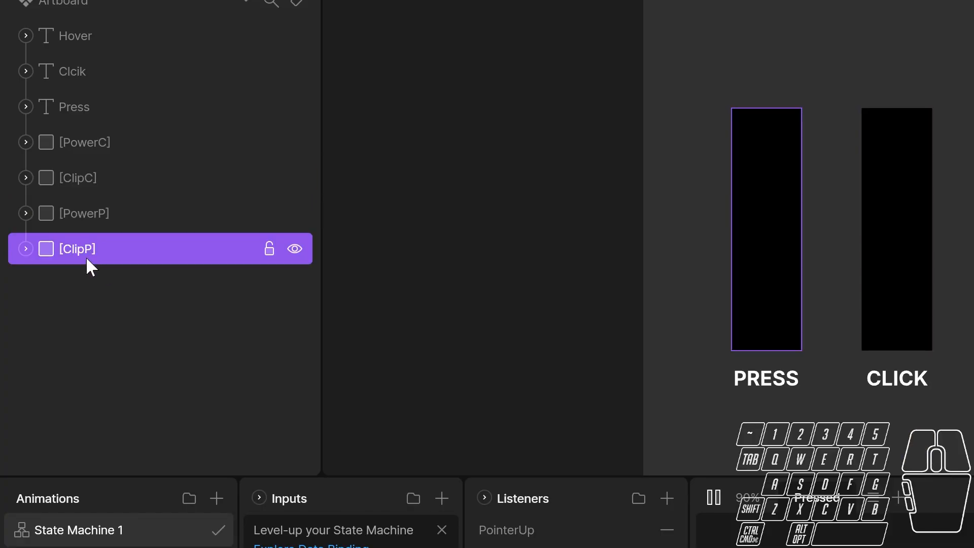
Select the PowerC and ClipC layers together and duplicate them.
{"action": "left_click", "coordinate": [83, 142]}
{"action": "left_click", "coordinate": [84, 178], "text": "shift"}
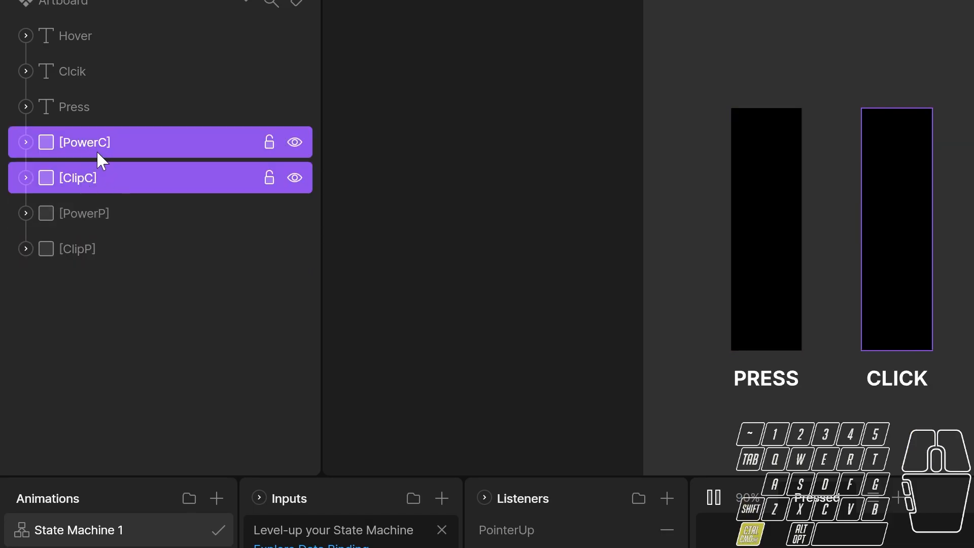
{"action": "key", "text": "ctrl+d"}
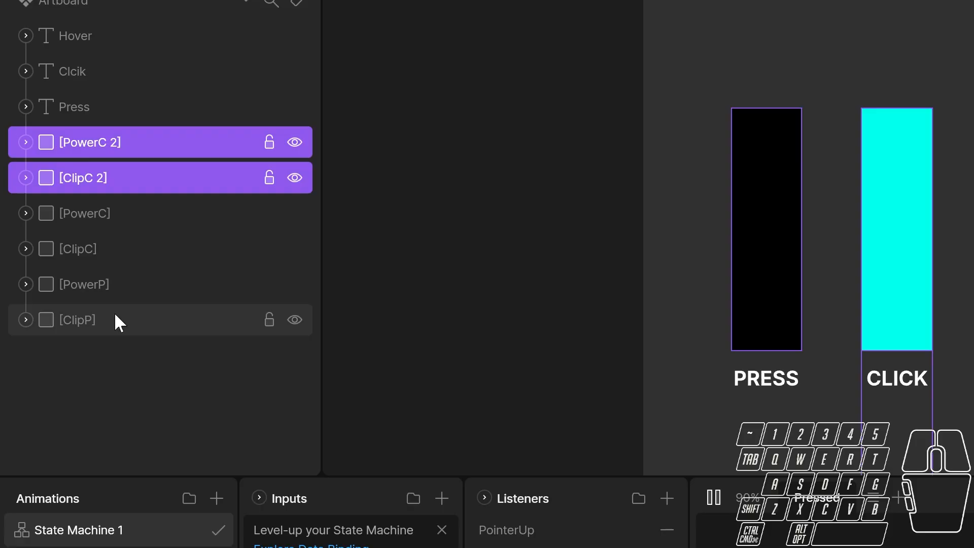
Rename the duplicated layers PowerH and ClipH.
{"action": "double_click", "coordinate": [96, 144]}
{"action": "key", "text": "Right"}
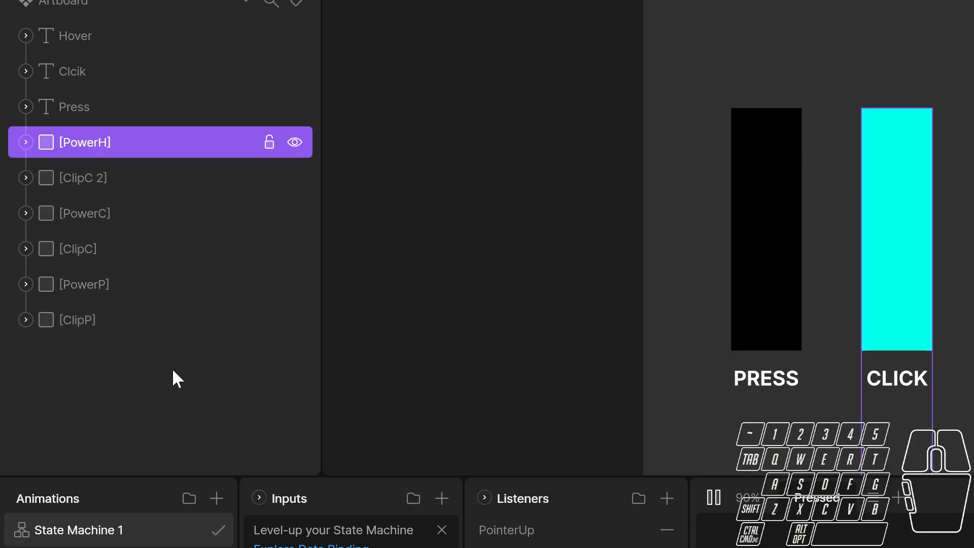
{"action": "double_click", "coordinate": [99, 177]}
{"action": "key", "text": "Right"}
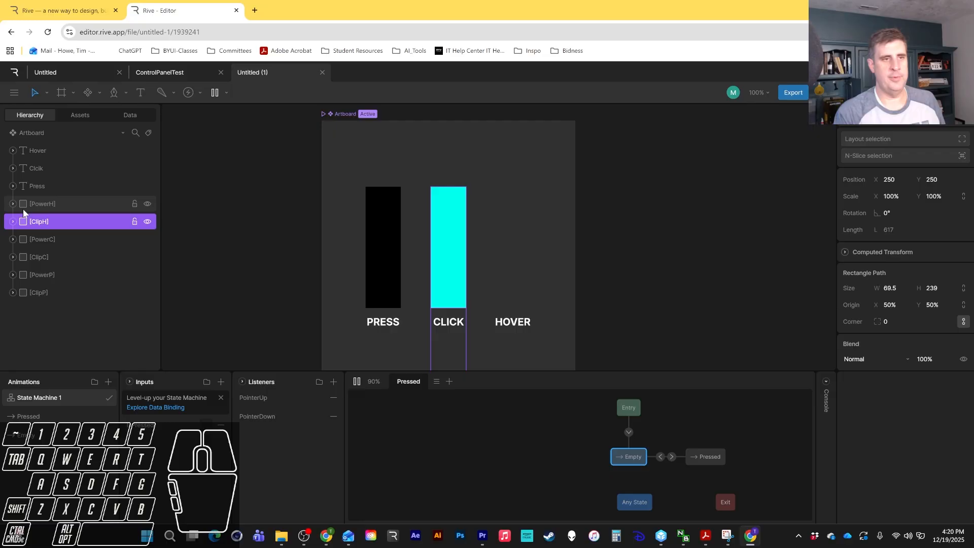
Move the PowerH and ClipH layers over the HOVER label, to an X position of 378.
{"action": "left_click", "coordinate": [24, 207], "text": "shift"}
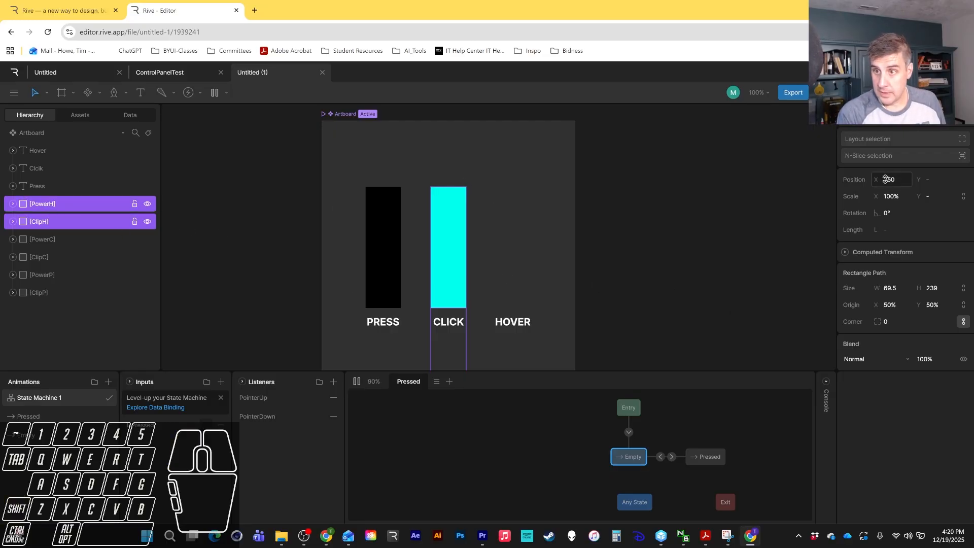
{"action": "left_click_drag", "start_coordinate": [877, 175], "coordinate": [892, 123]}
{"action": "left_click", "coordinate": [76, 221]}
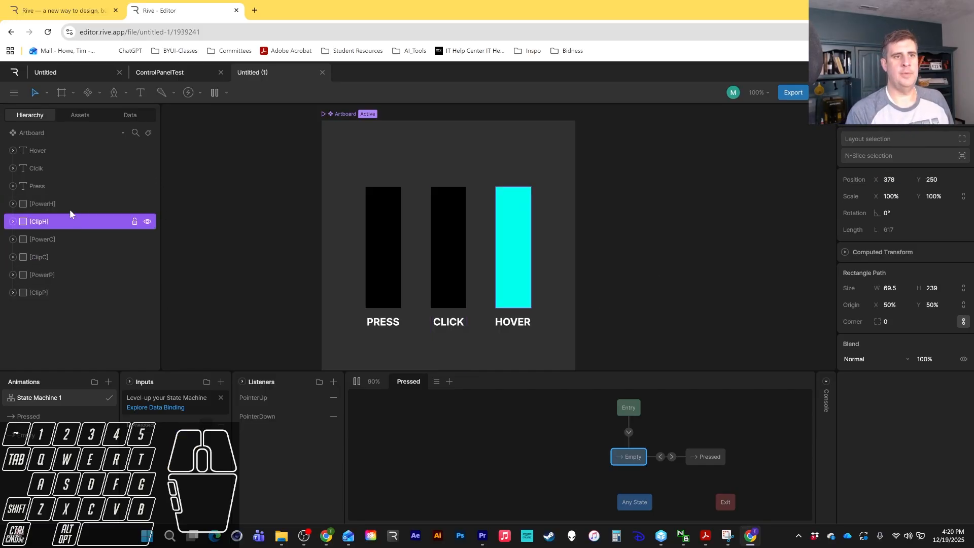
{"action": "left_click", "coordinate": [70, 207]}
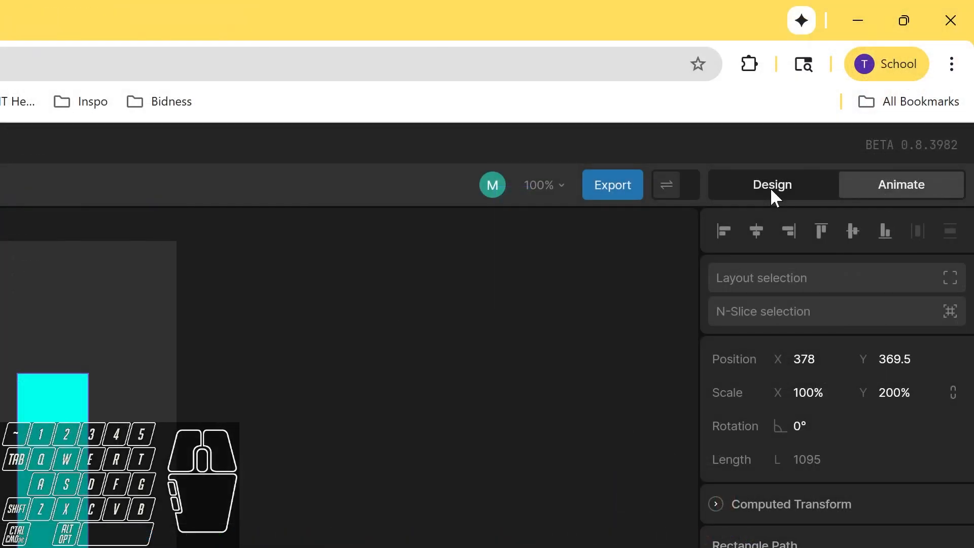
Switch to Design mode and move the PowerH and ClipH layers over the HOVER label, to X 377.
{"action": "left_click", "coordinate": [772, 195]}
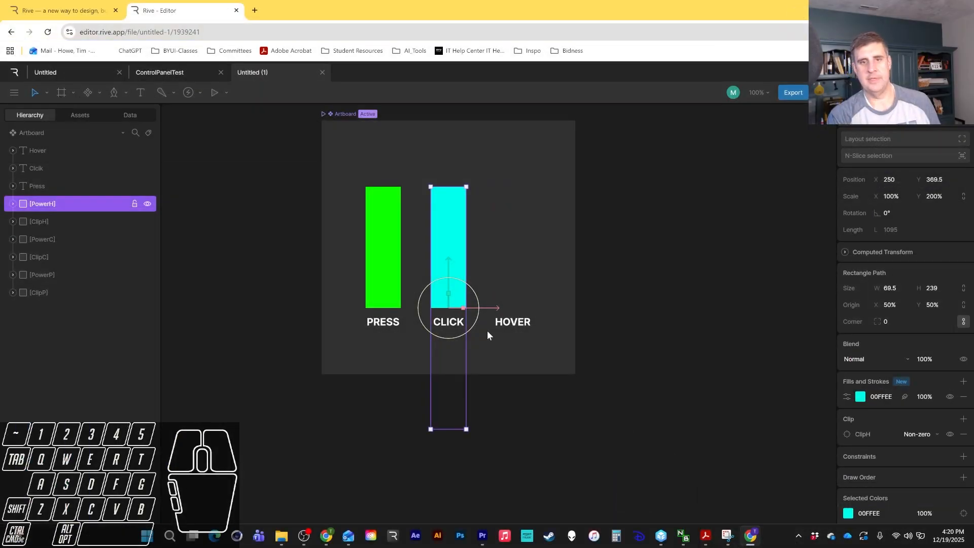
{"action": "left_click", "coordinate": [487, 332]}
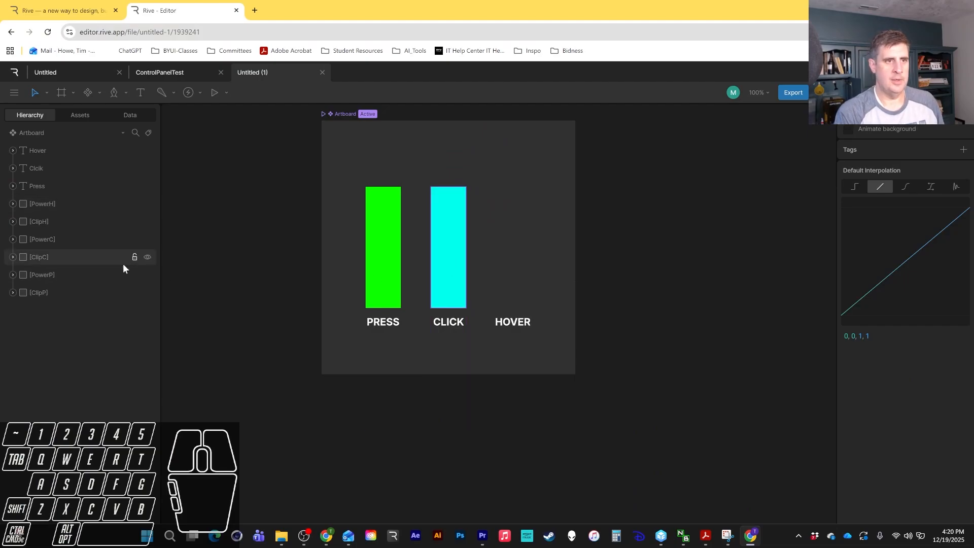
{"action": "left_click", "coordinate": [49, 208]}
{"action": "left_click", "coordinate": [44, 220], "text": "shift"}
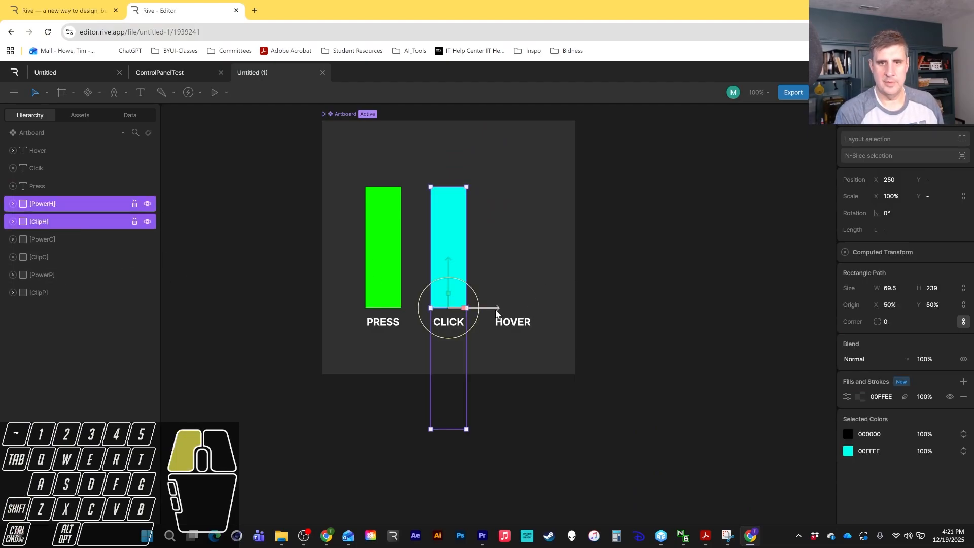
{"action": "left_click_drag", "start_coordinate": [499, 308], "coordinate": [565, 305]}
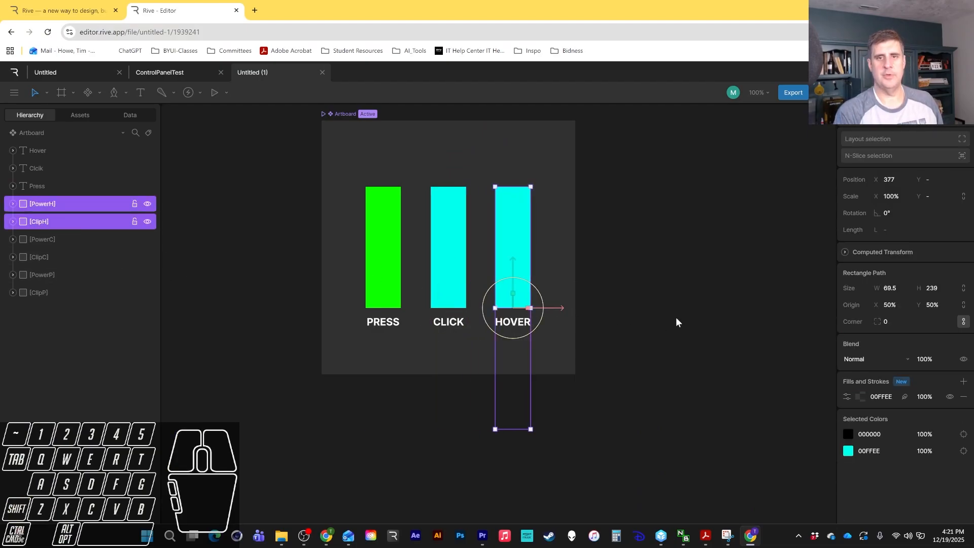
{"action": "left_click", "coordinate": [676, 317]}
Try moving the PowerC bar, then undo the accidental move.
{"action": "left_click", "coordinate": [71, 237]}
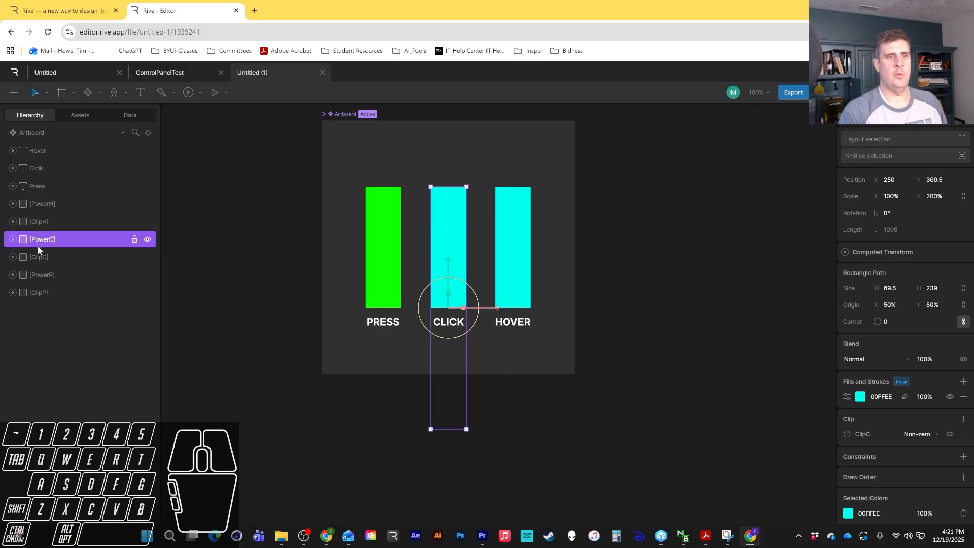
{"action": "left_click_drag", "start_coordinate": [488, 306], "coordinate": [465, 298]}
{"action": "left_click_drag", "start_coordinate": [448, 263], "coordinate": [468, 296]}
{"action": "left_click_drag", "start_coordinate": [499, 340], "coordinate": [517, 340]}
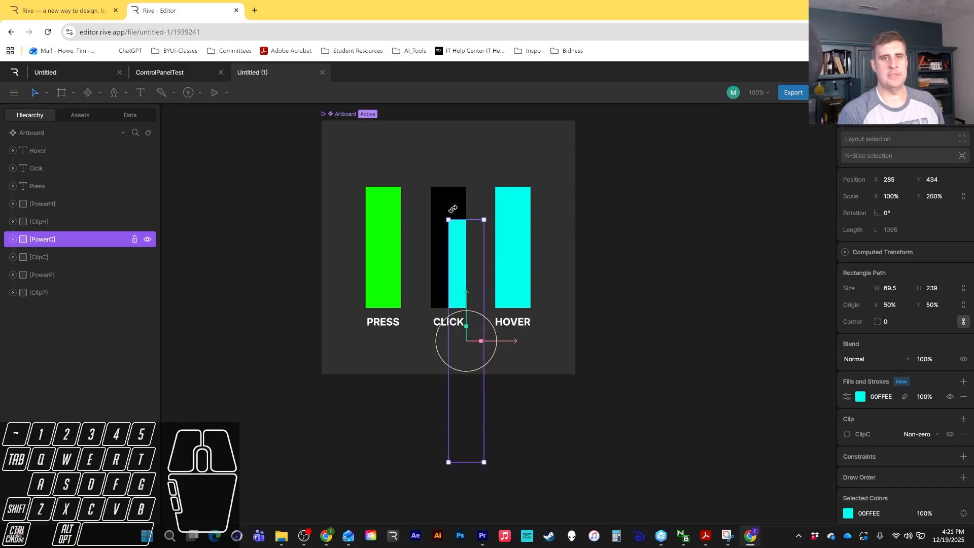
{"action": "left_click", "coordinate": [451, 196]}
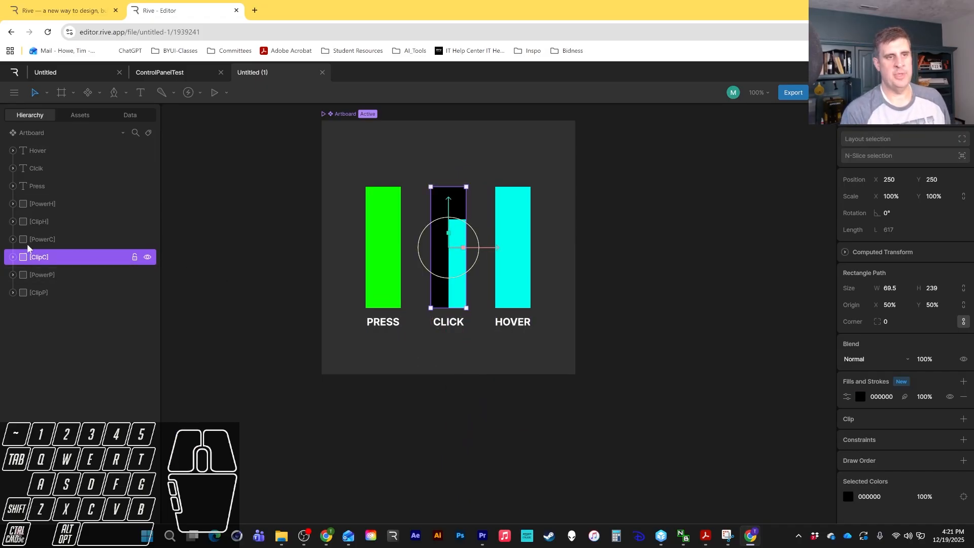
{"action": "left_click", "coordinate": [51, 239]}
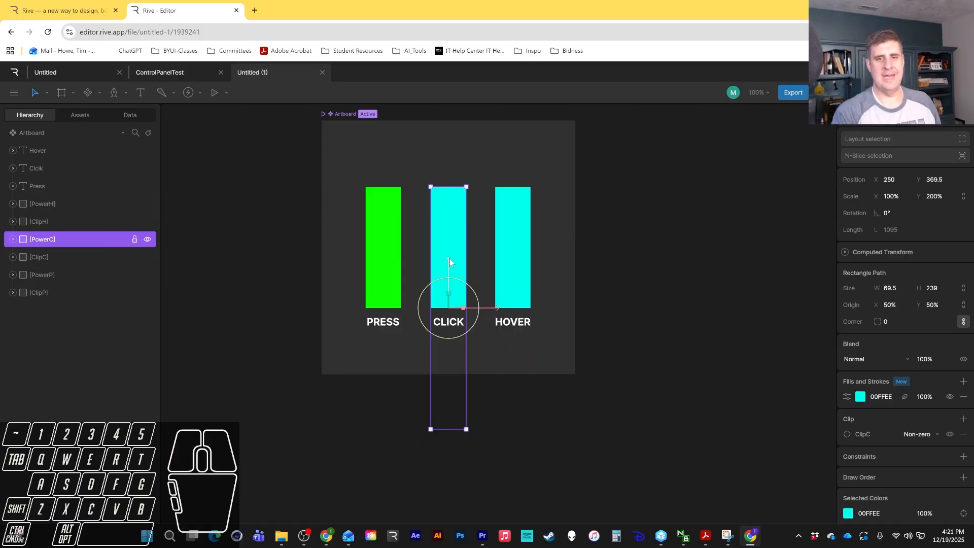
{"action": "left_click_drag", "start_coordinate": [446, 268], "coordinate": [451, 263]}
{"action": "key", "text": "ctrl+z"}
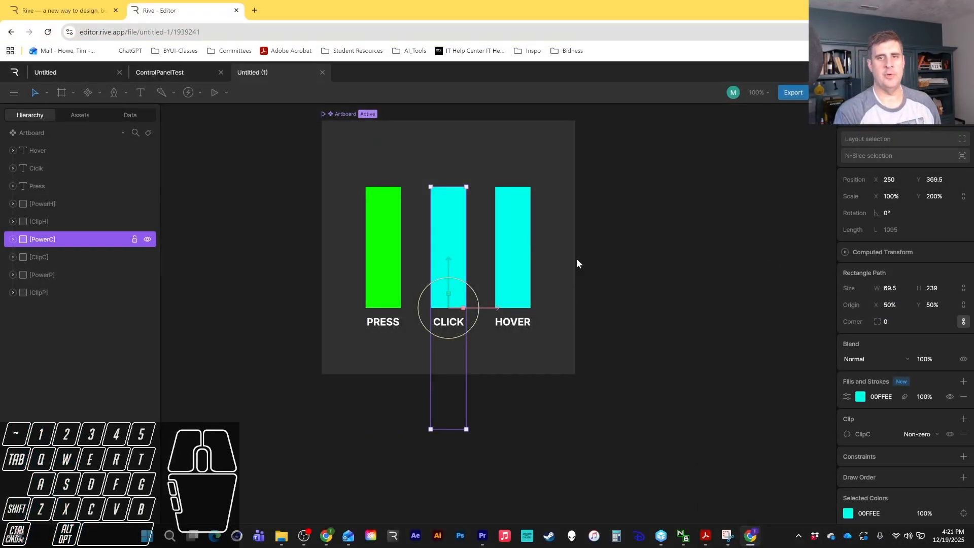
{"action": "left_click_drag", "start_coordinate": [925, 196], "coordinate": [901, 227]}
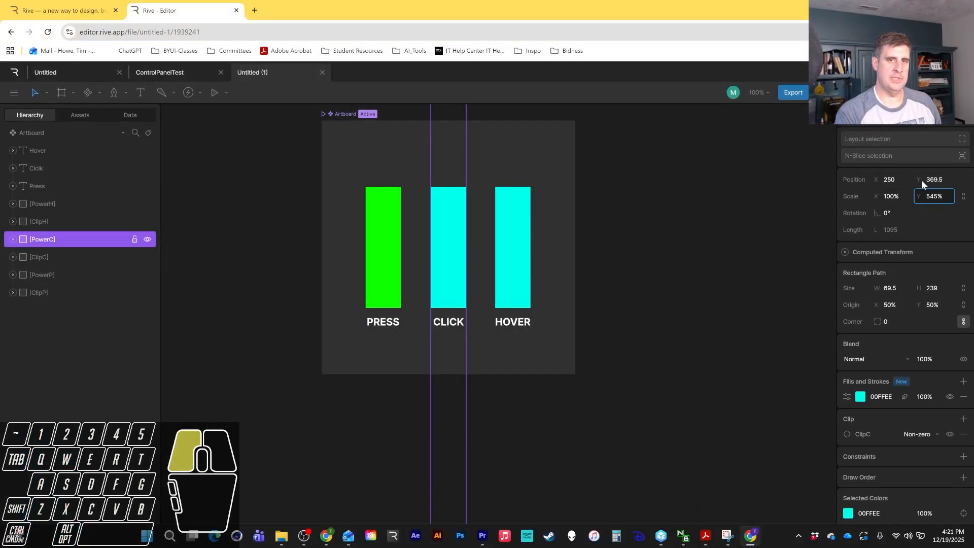
{"action": "left_click_drag", "start_coordinate": [921, 179], "coordinate": [938, 212]}
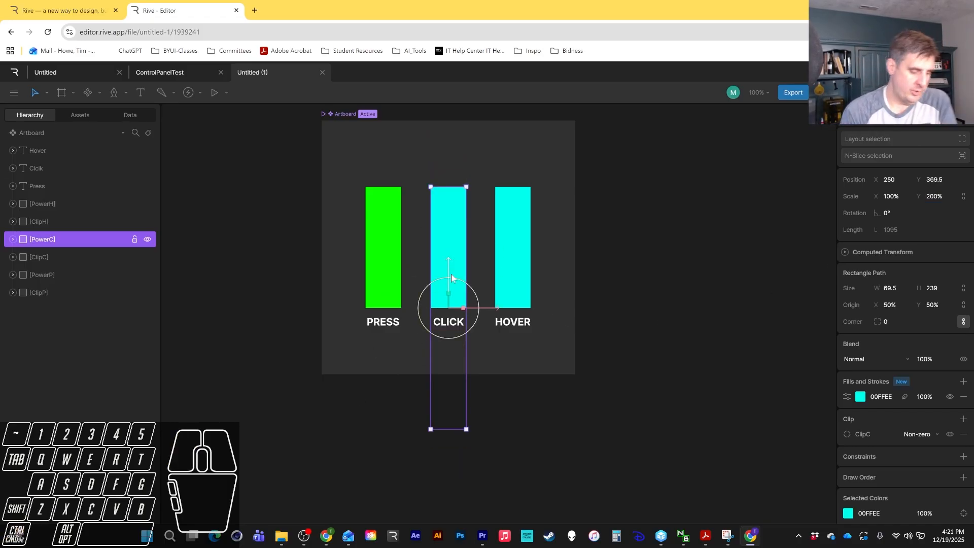
{"action": "key", "text": "y"}
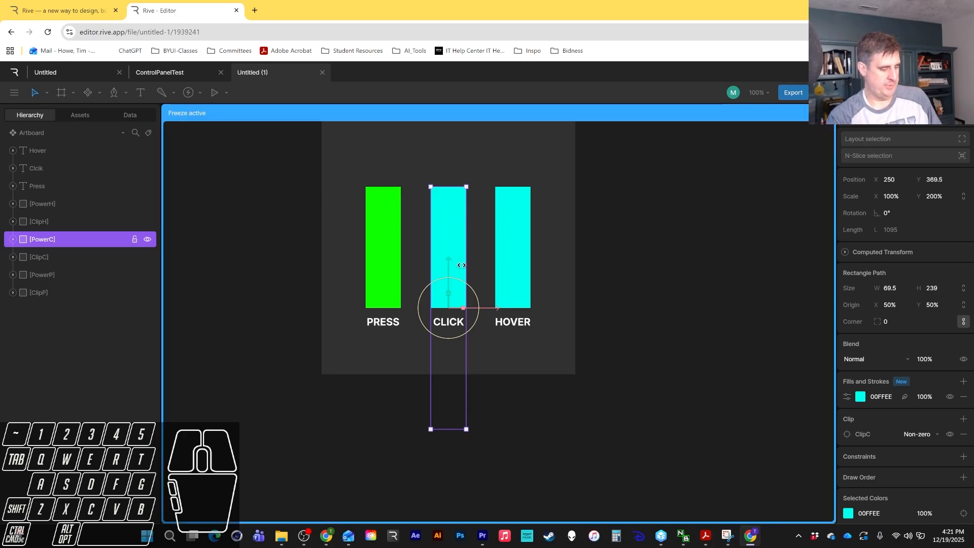
{"action": "key", "text": "y"}
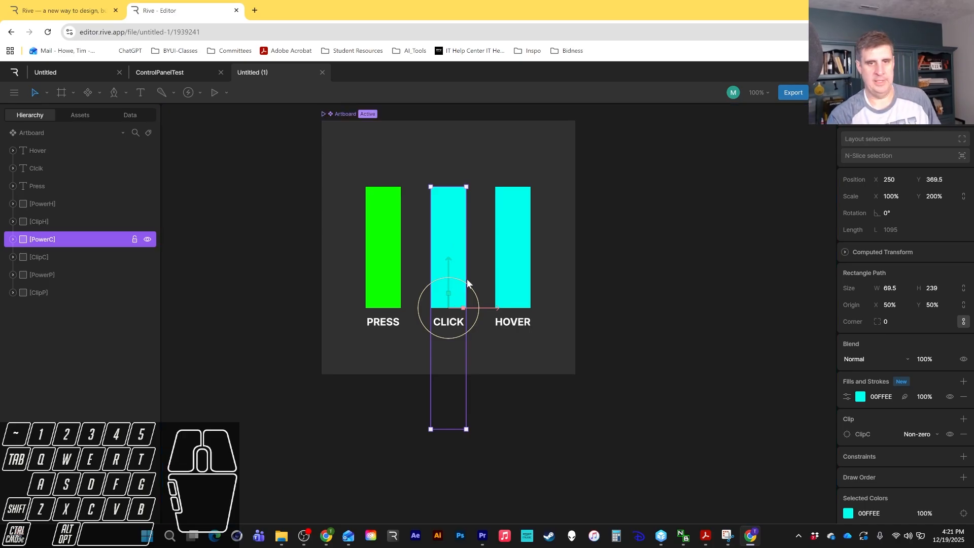
Select the PowerH and ClipH layers over the HOVER label to inspect their positions and fills.
{"action": "left_click", "coordinate": [513, 262]}
{"action": "left_click", "coordinate": [600, 246]}
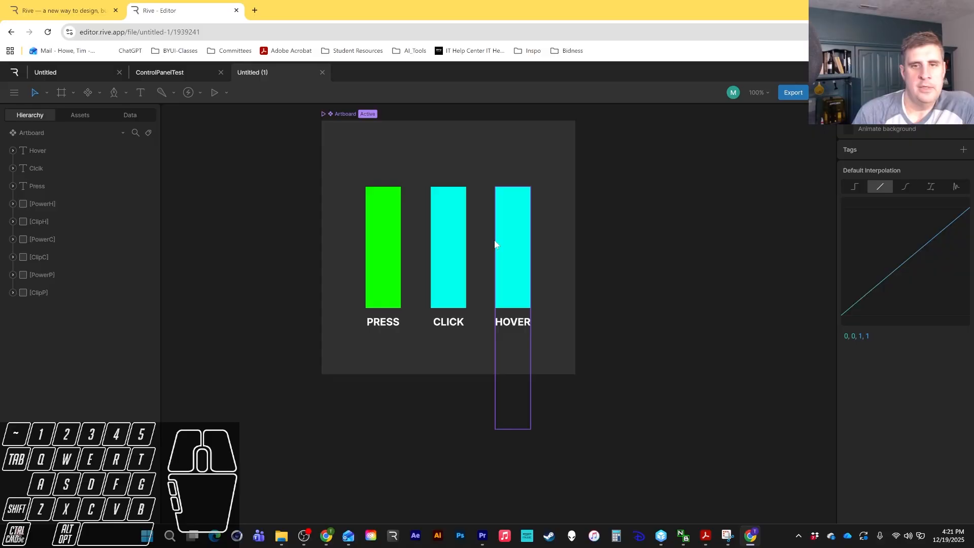
{"action": "left_click", "coordinate": [496, 261]}
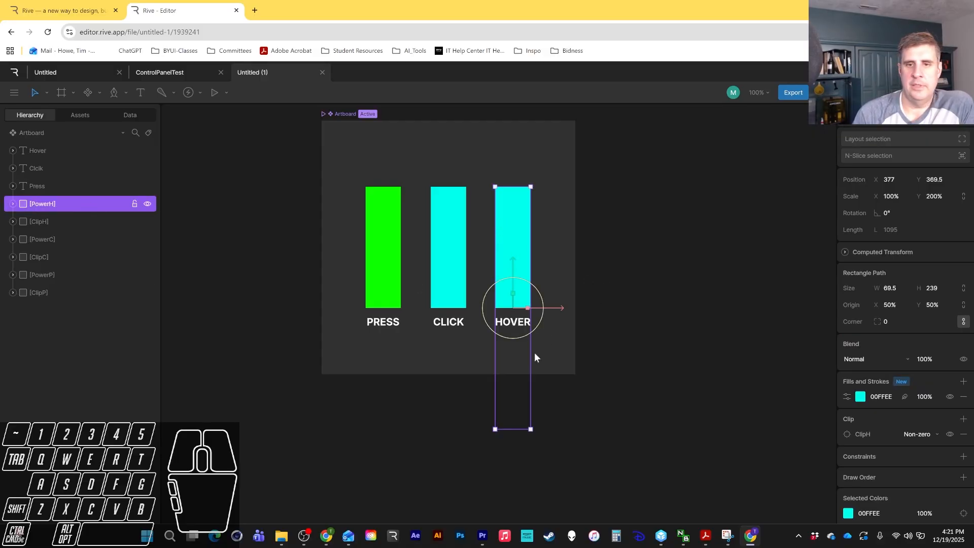
{"action": "mouse_move", "coordinate": [525, 234]}
{"action": "left_mouse_down"}
{"action": "mouse_move", "coordinate": [541, 223]}
{"action": "mouse_move", "coordinate": [514, 263]}
{"action": "mouse_move", "coordinate": [549, 236]}
{"action": "mouse_move", "coordinate": [526, 229]}
{"action": "left_mouse_up"}
{"action": "left_click", "coordinate": [81, 221]}
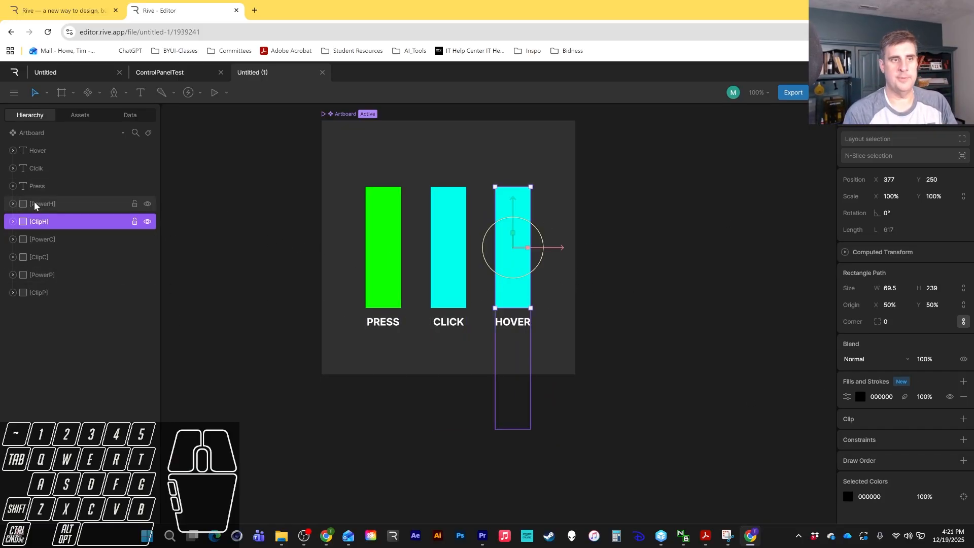
{"action": "left_click", "coordinate": [76, 204]}
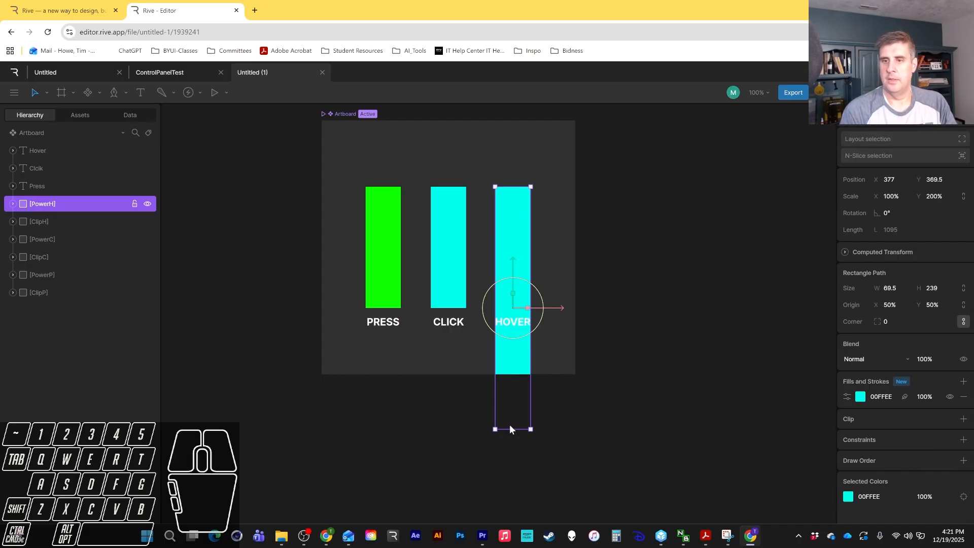
{"action": "left_click", "coordinate": [631, 248]}
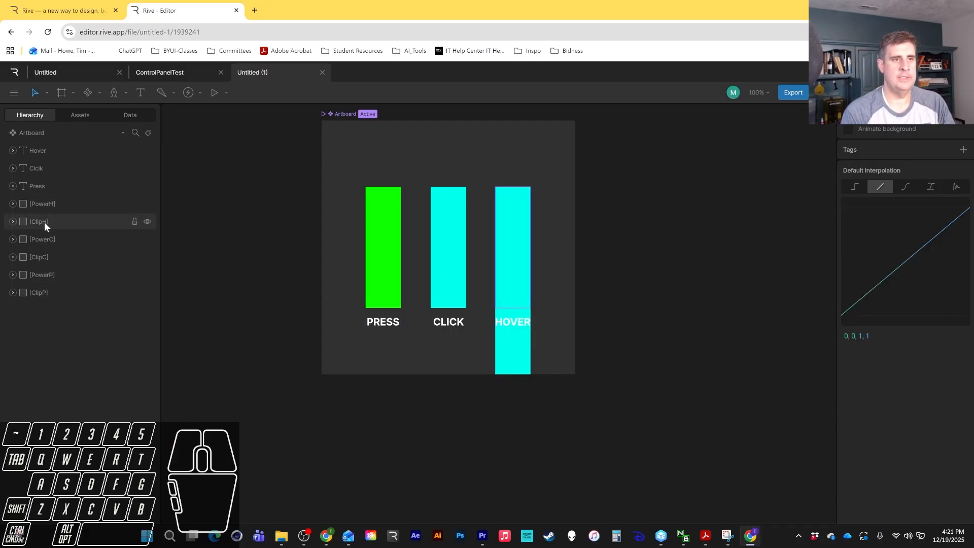
{"action": "left_click", "coordinate": [45, 205]}
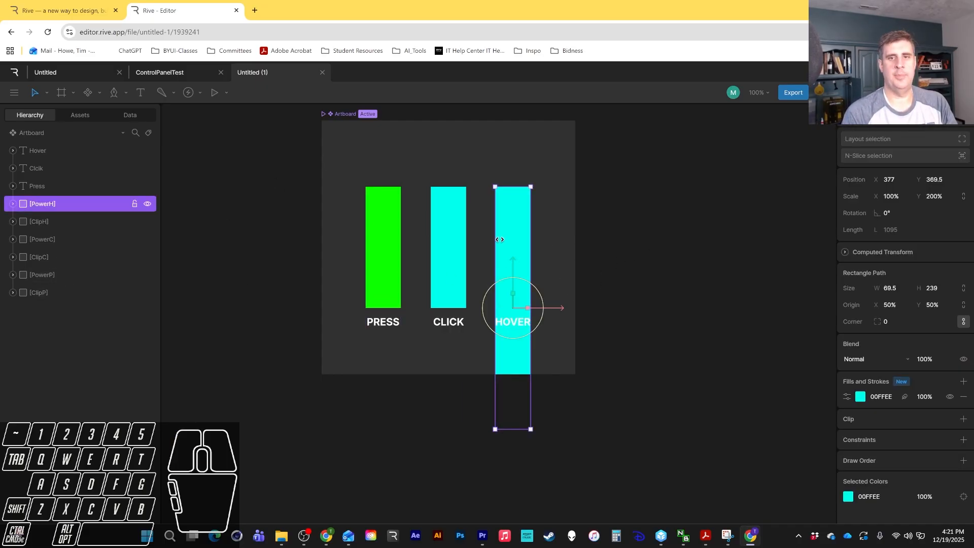
{"action": "left_click_drag", "start_coordinate": [499, 240], "coordinate": [521, 255]}
{"action": "key", "text": "ctrl+z"}
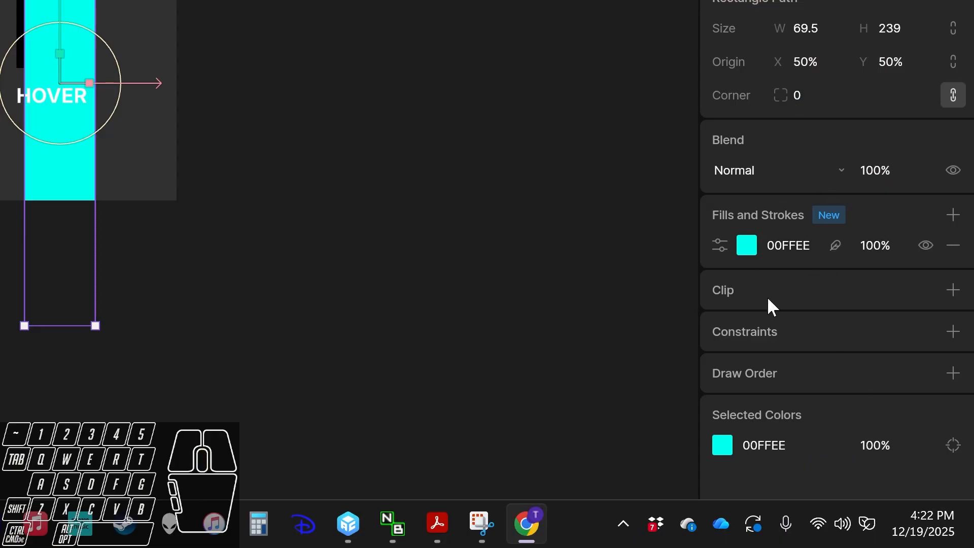
Clip the PowerH bar with the ClipH shape and align PowerH over the clip shape.
{"action": "left_click", "coordinate": [954, 292]}
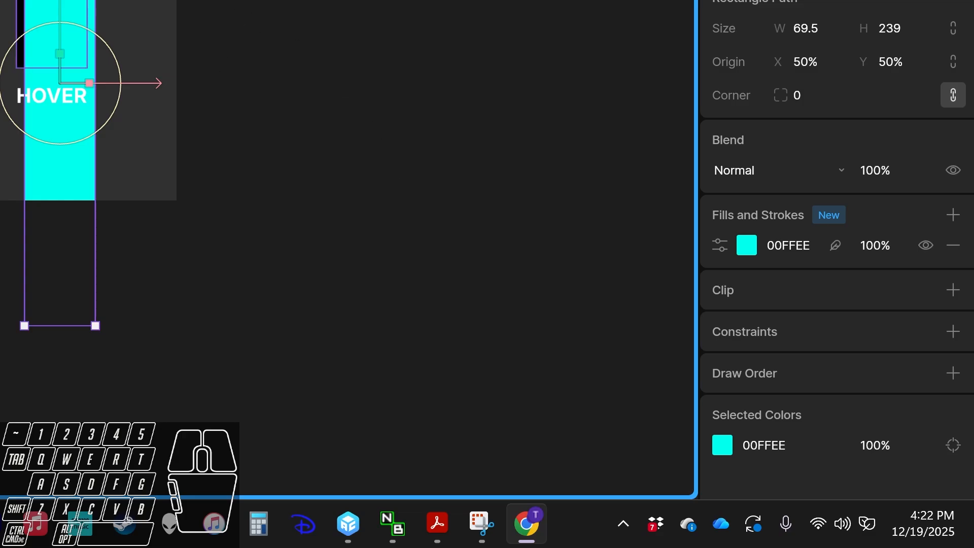
{"action": "left_click_drag", "start_coordinate": [177, 11], "coordinate": [518, 141]}
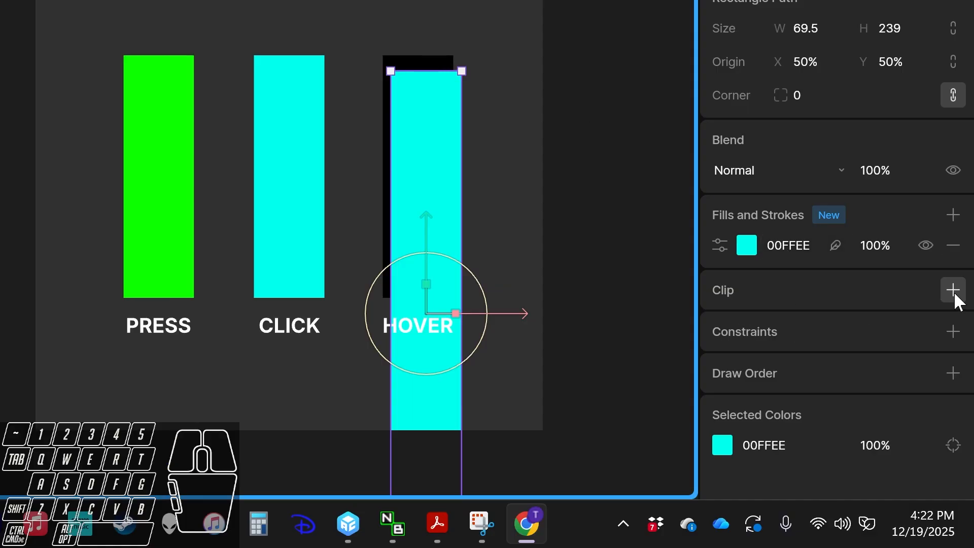
{"action": "left_click", "coordinate": [417, 68]}
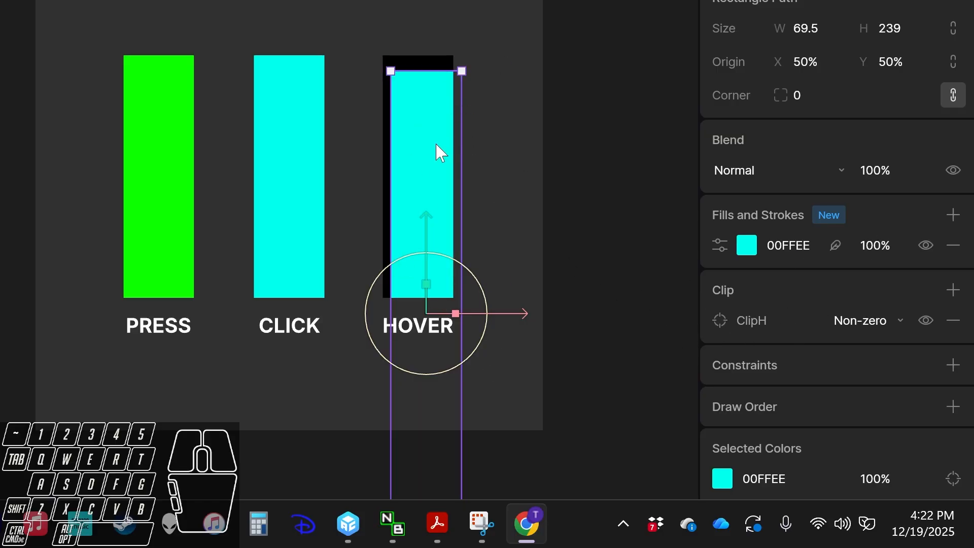
{"action": "left_click_drag", "start_coordinate": [437, 150], "coordinate": [417, 133]}
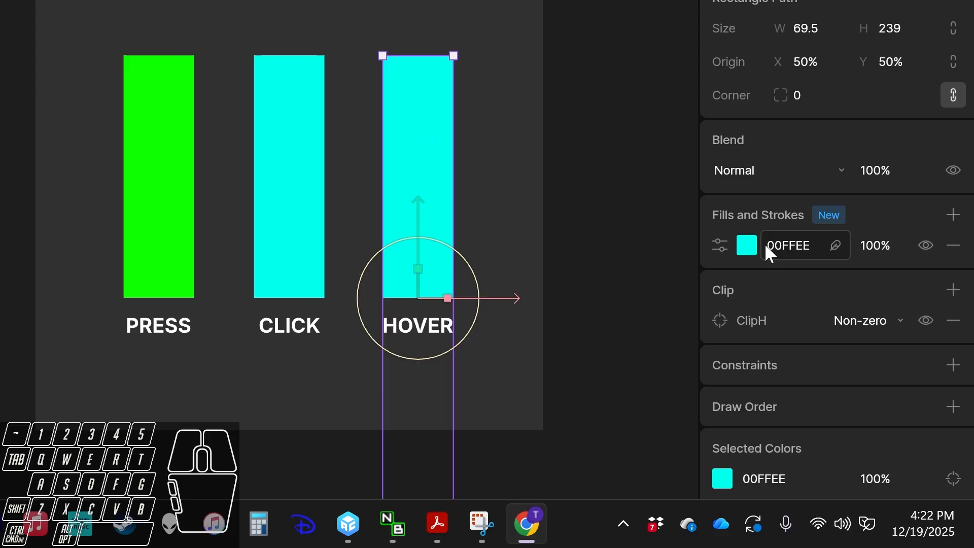
Change the PowerH bar's fill colour to orange.
{"action": "left_click", "coordinate": [746, 246]}
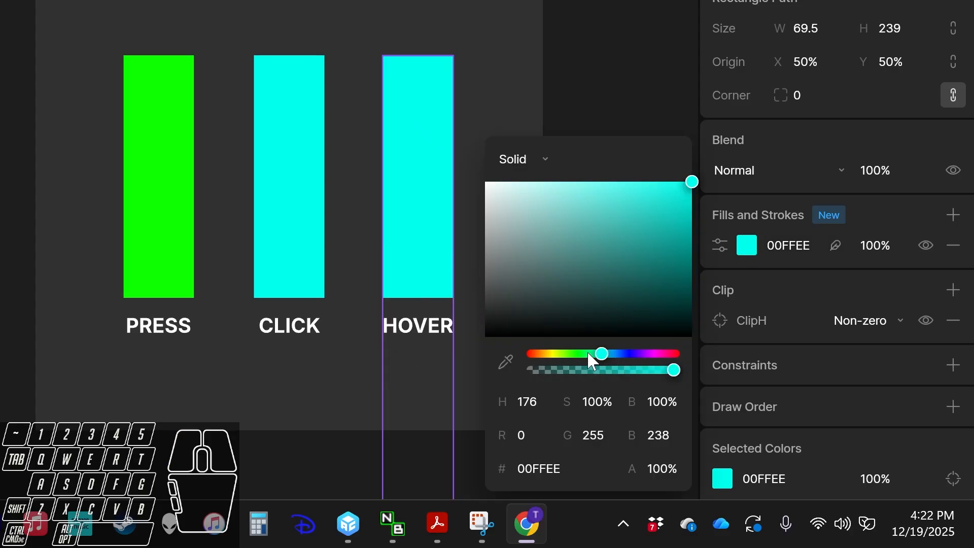
{"action": "left_click_drag", "start_coordinate": [589, 353], "coordinate": [549, 350]}
{"action": "left_click", "coordinate": [575, 79]}
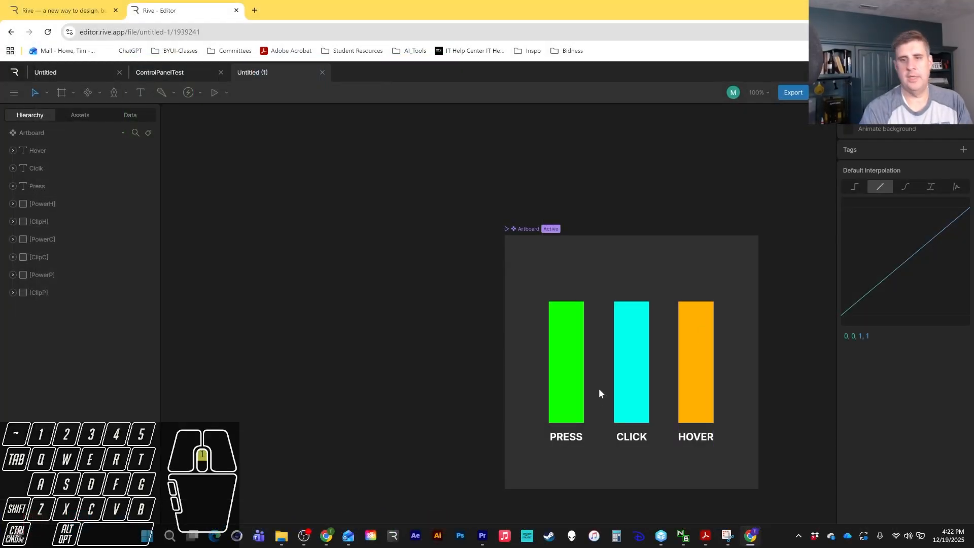
Switch to Animate mode and open the Empty animation.
{"action": "scroll", "coordinate": [599, 389], "scroll_direction": "up", "scroll_amount": 1}
{"action": "key", "text": "space"}
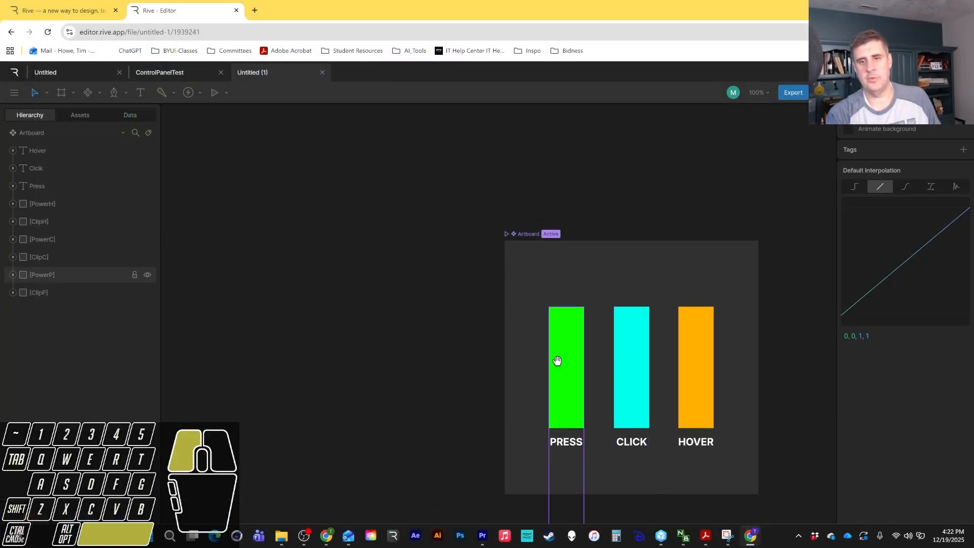
{"action": "left_click_drag", "start_coordinate": [557, 360], "coordinate": [409, 275]}
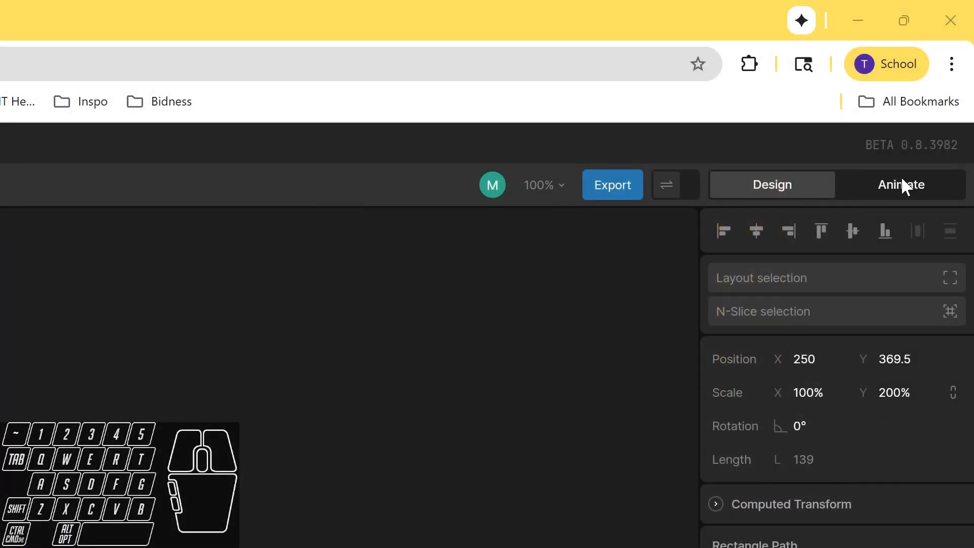
{"action": "left_click", "coordinate": [902, 184]}
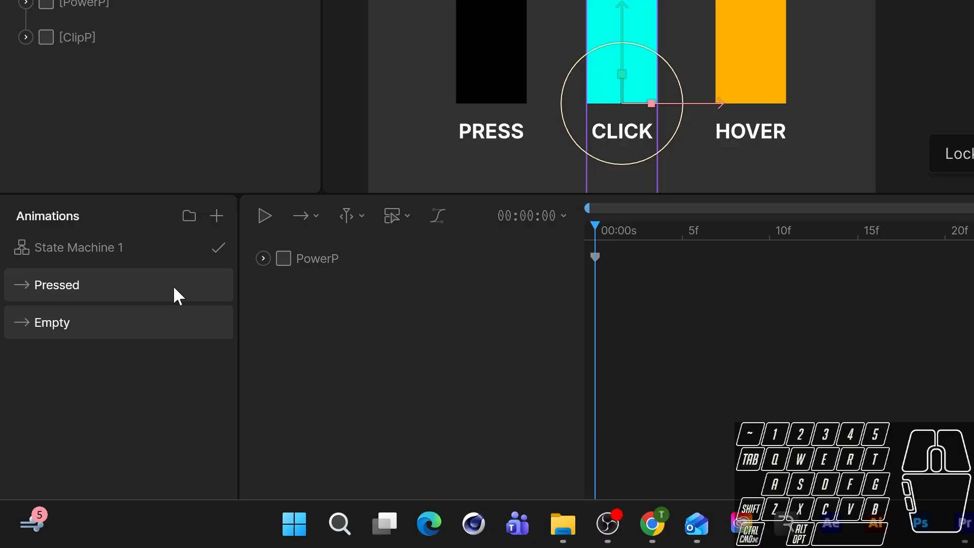
{"action": "left_click", "coordinate": [64, 322]}
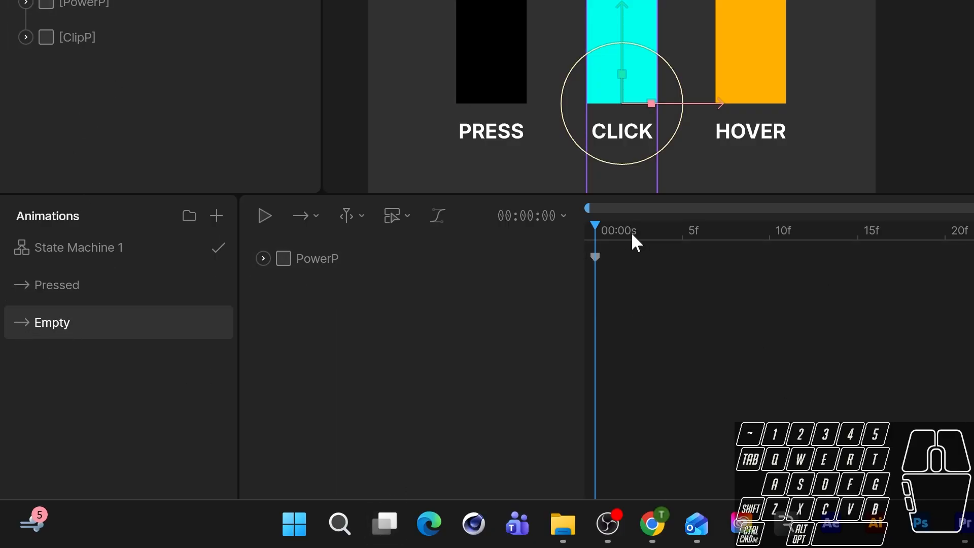
Key the PowerC bar's Y scale to 0% at frame 0 of the Empty animation.
{"action": "left_click_drag", "start_coordinate": [630, 232], "coordinate": [607, 219]}
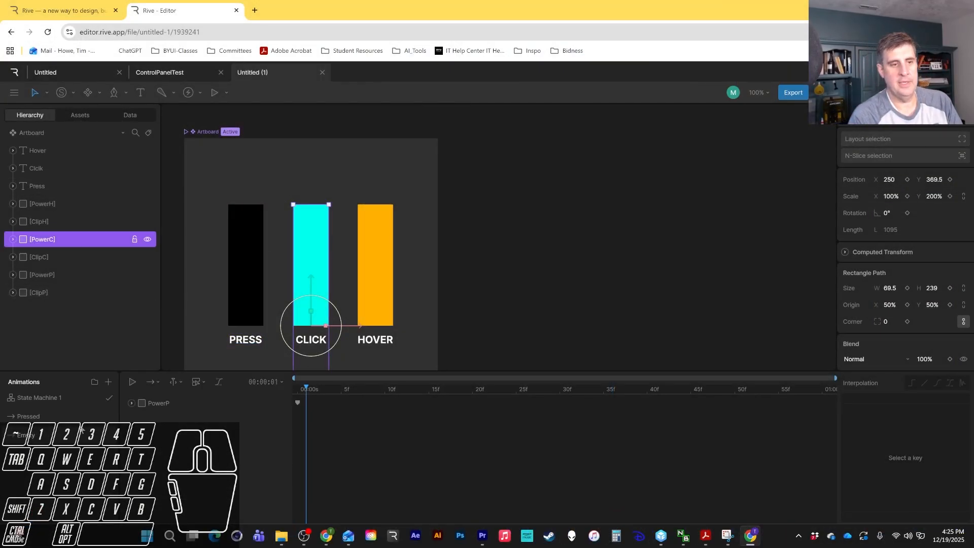
{"action": "left_click_drag", "start_coordinate": [309, 388], "coordinate": [295, 386]}
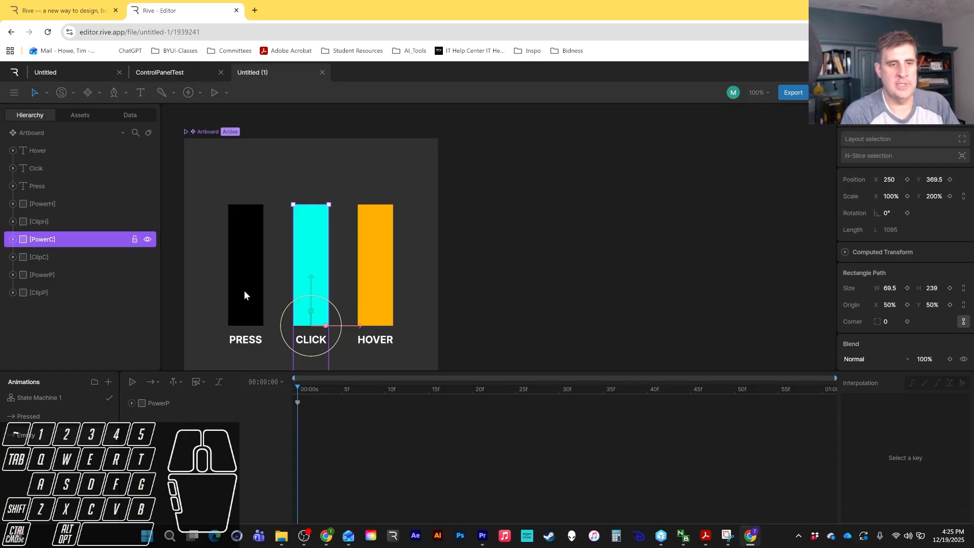
{"action": "left_click", "coordinate": [41, 272]}
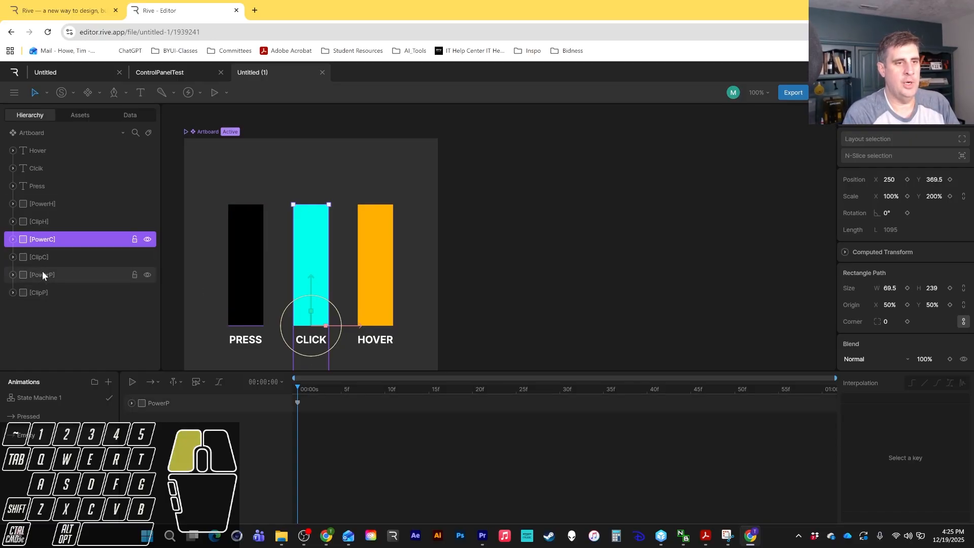
{"action": "left_click", "coordinate": [45, 243]}
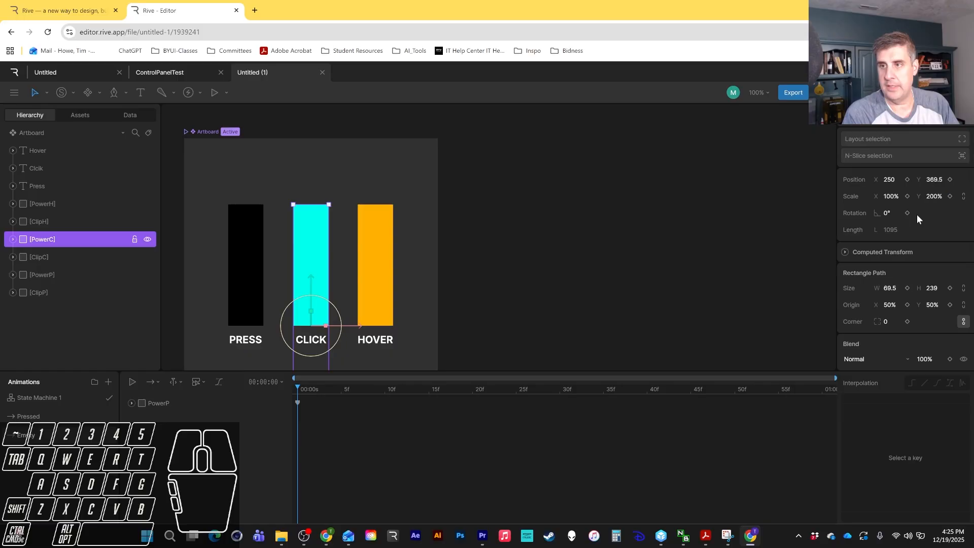
{"action": "left_click", "coordinate": [936, 196]}
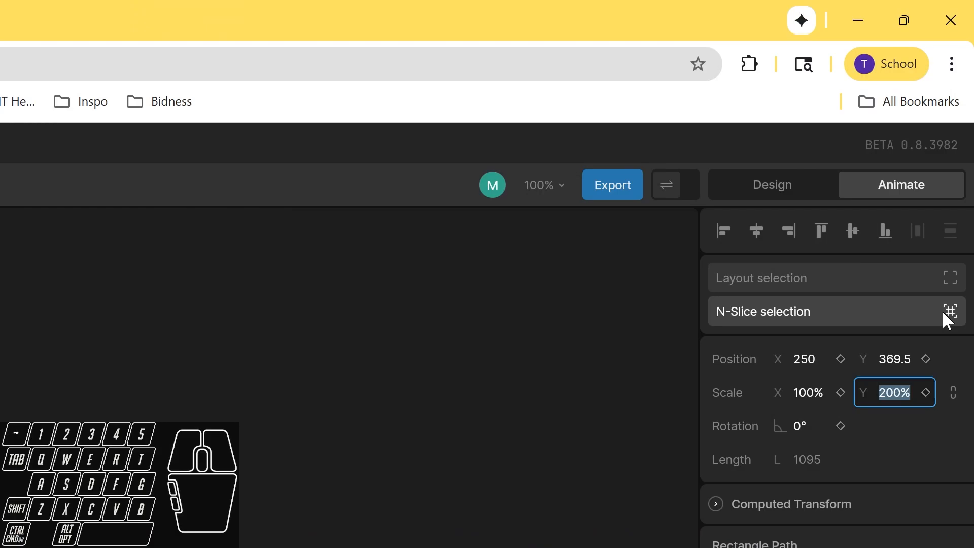
{"action": "type", "text": "0"}
{"action": "key", "text": "Return"}
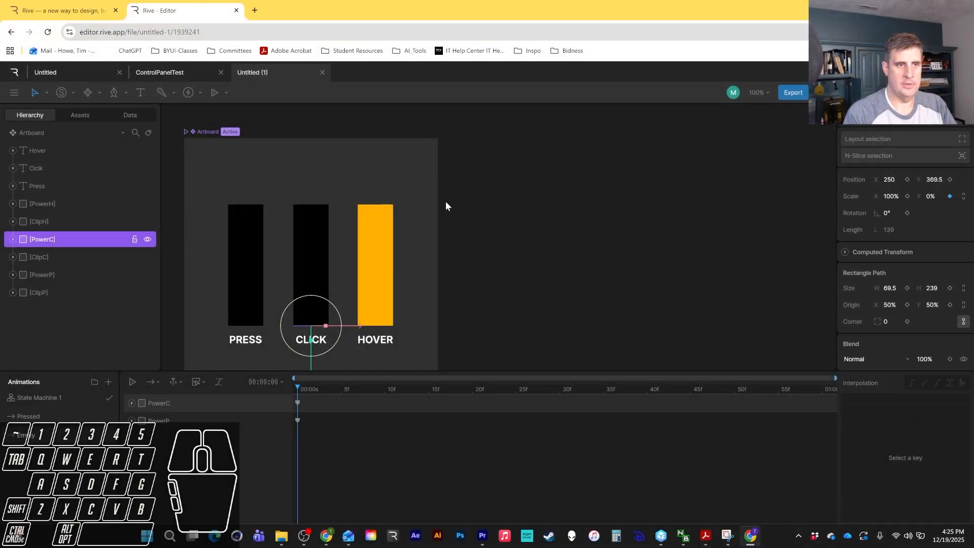
Key the PowerH bar's Y scale to 0% at frame 0 of the Empty animation.
{"action": "left_click", "coordinate": [60, 204]}
{"action": "left_click", "coordinate": [936, 196]}
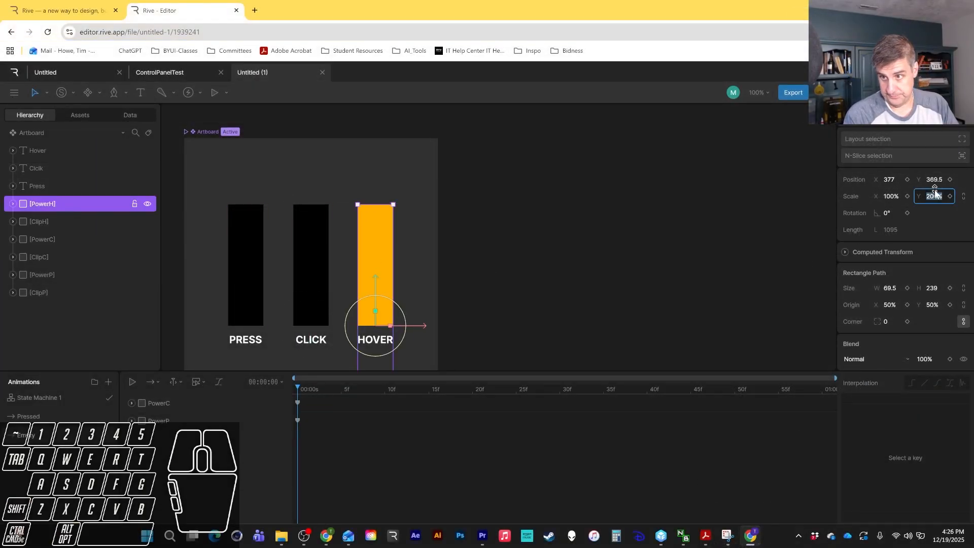
{"action": "type", "text": "0"}
{"action": "key", "text": "Return"}
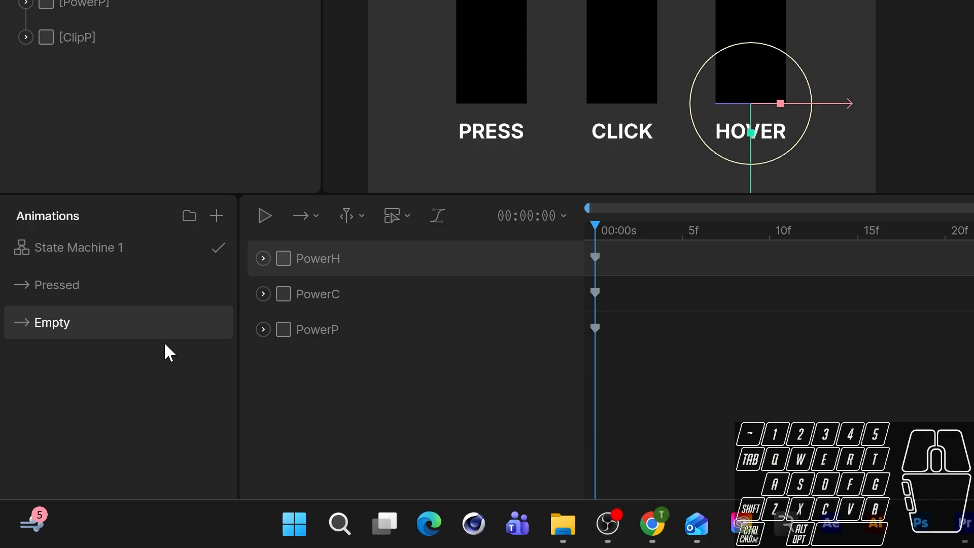
Open the Pressed animation and inspect the PowerP bar's scale keyframes.
{"action": "left_click", "coordinate": [96, 290]}
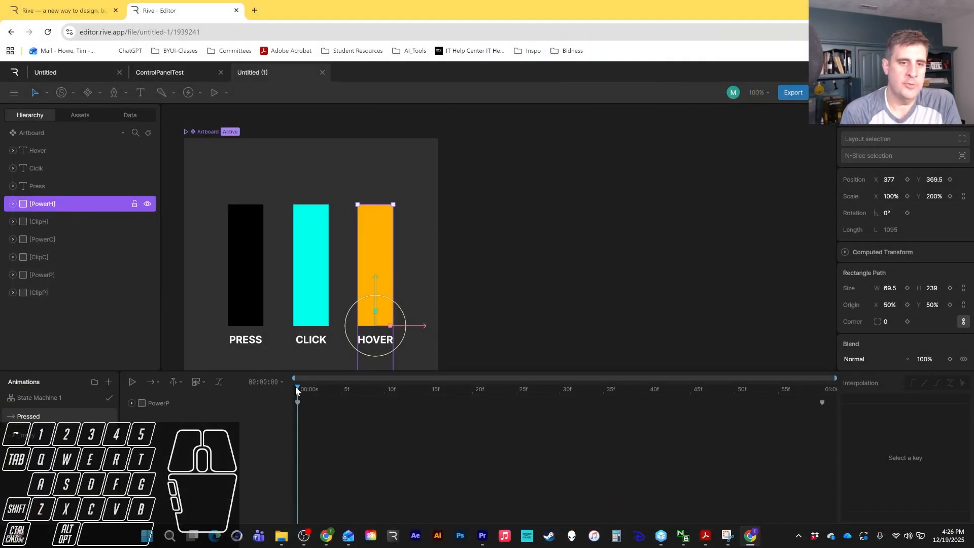
{"action": "left_click", "coordinate": [298, 399]}
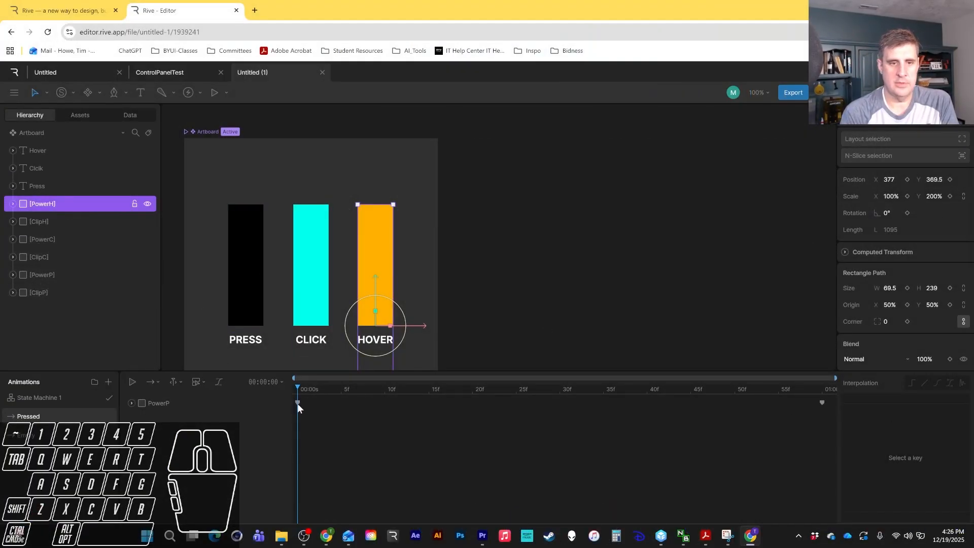
{"action": "left_click", "coordinate": [297, 403]}
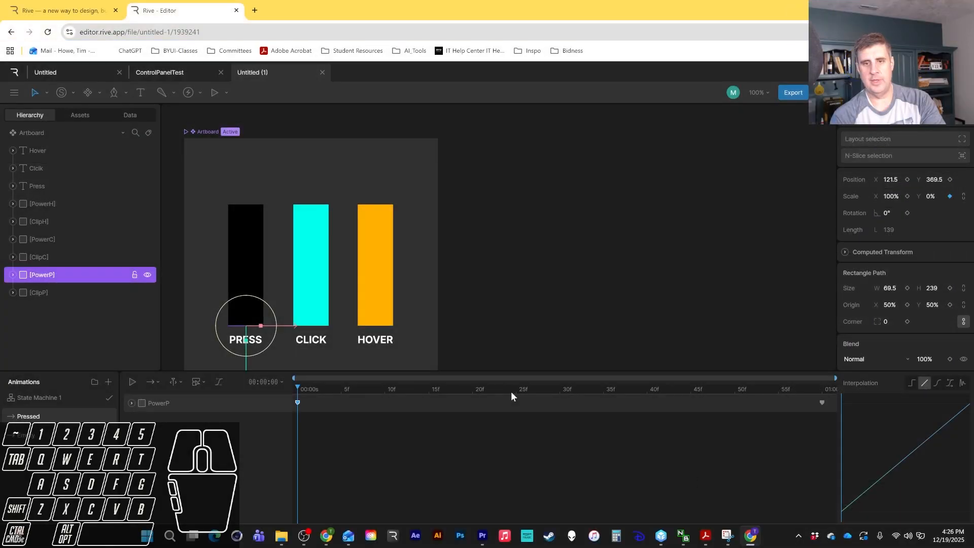
{"action": "left_click_drag", "start_coordinate": [510, 391], "coordinate": [935, 365]}
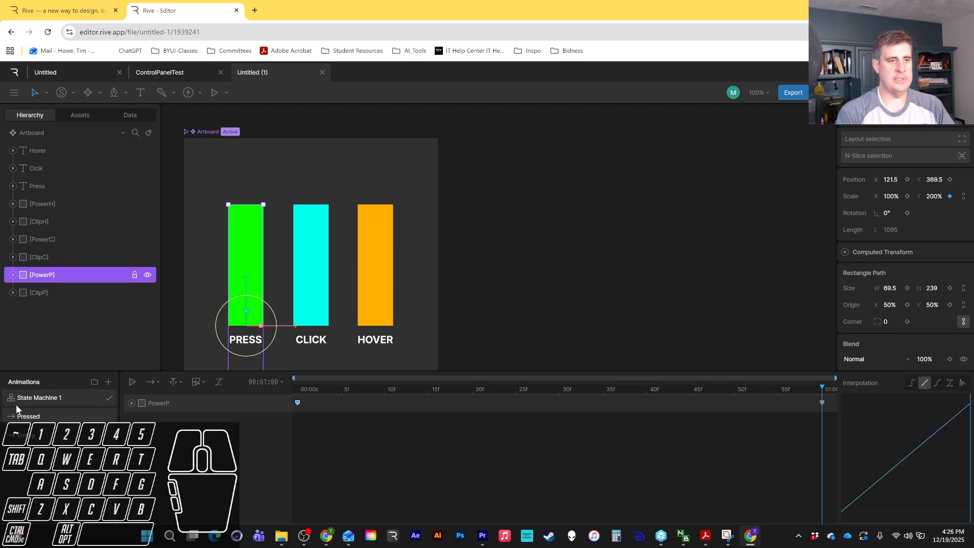
Duplicate the Empty animation and rename the copy Clicked.
{"action": "left_click", "coordinate": [31, 436]}
{"action": "right_click", "coordinate": [34, 439]}
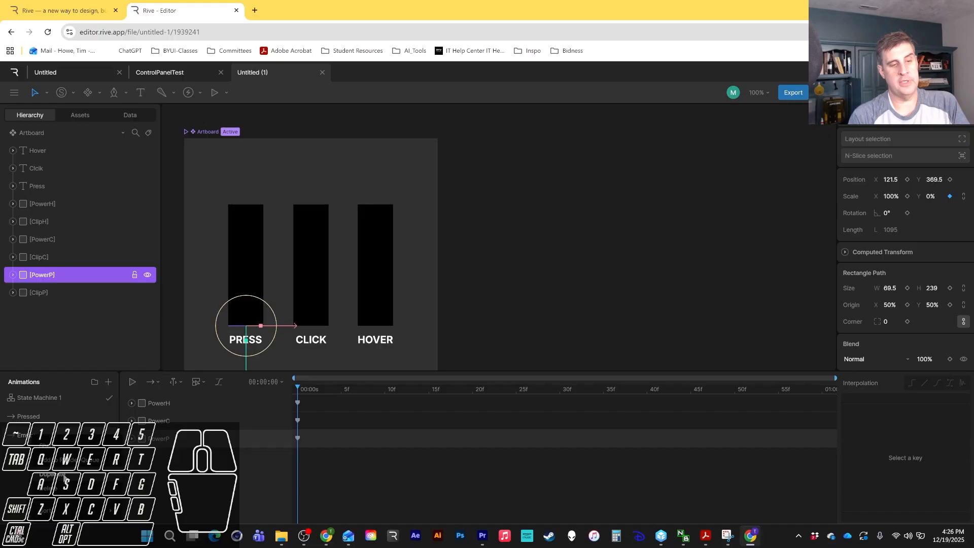
{"action": "left_click", "coordinate": [59, 474]}
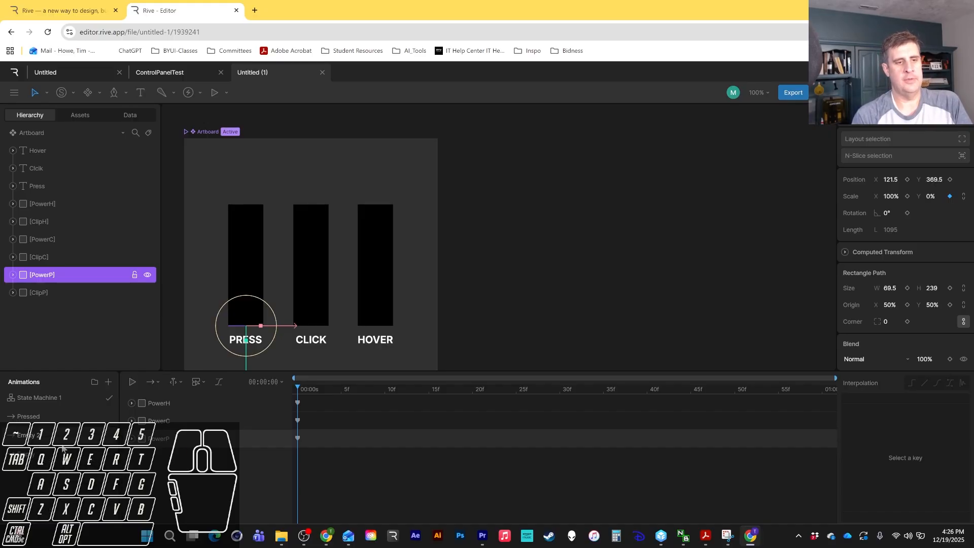
{"action": "double_click", "coordinate": [27, 435]}
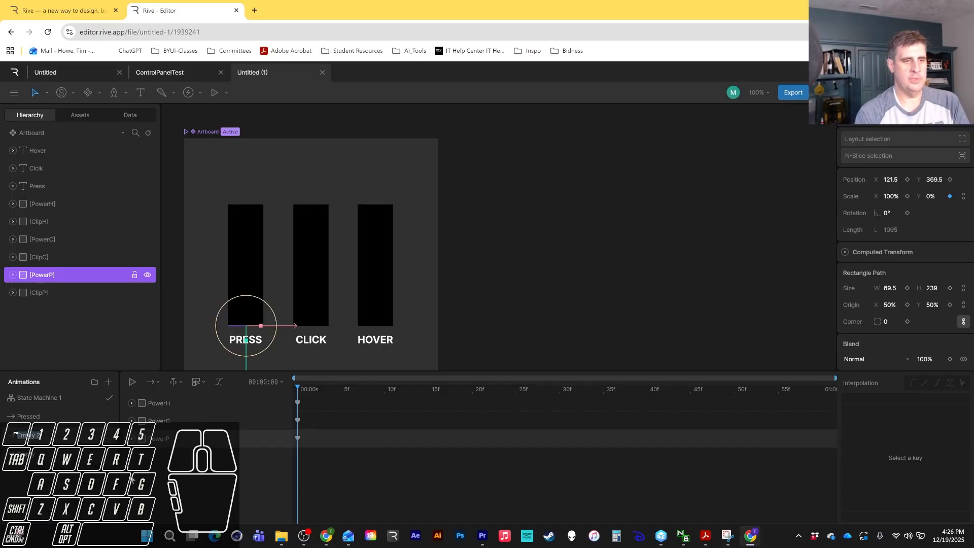
{"action": "type", "text": "Clicked"}
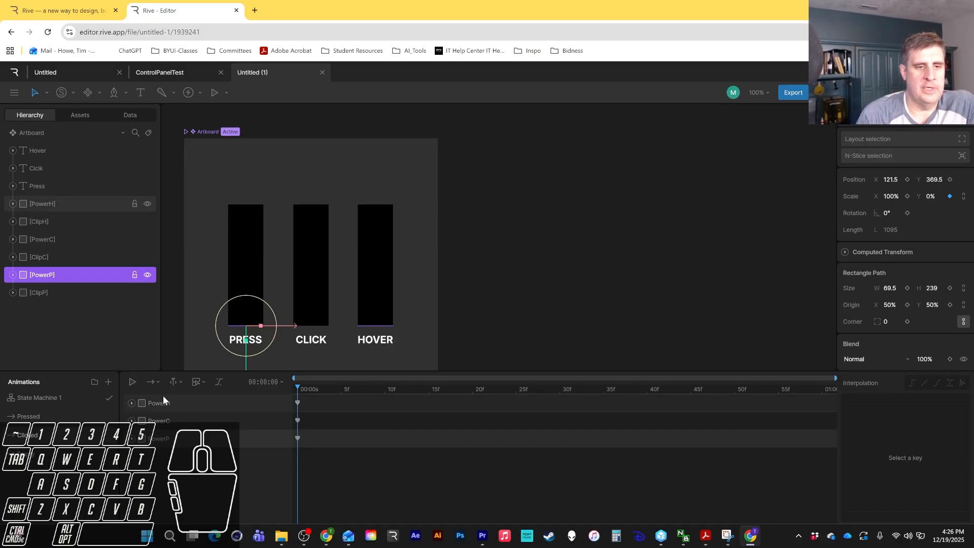
Delete the PowerP and PowerH keyframes from the Clicked animation, leaving only PowerC.
{"action": "left_click_drag", "start_coordinate": [315, 432], "coordinate": [289, 449]}
{"action": "key", "text": "Delete"}
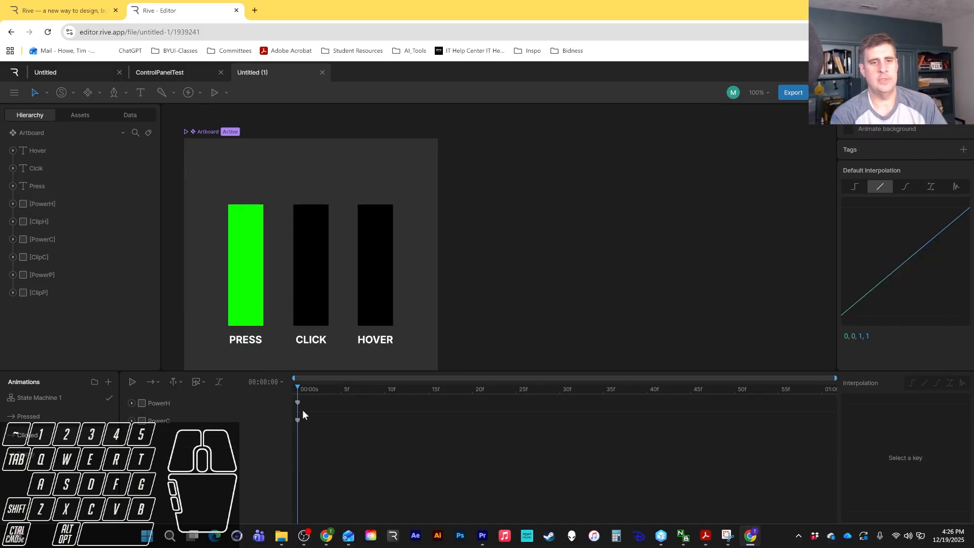
{"action": "left_click", "coordinate": [302, 407]}
{"action": "key", "text": "Delete"}
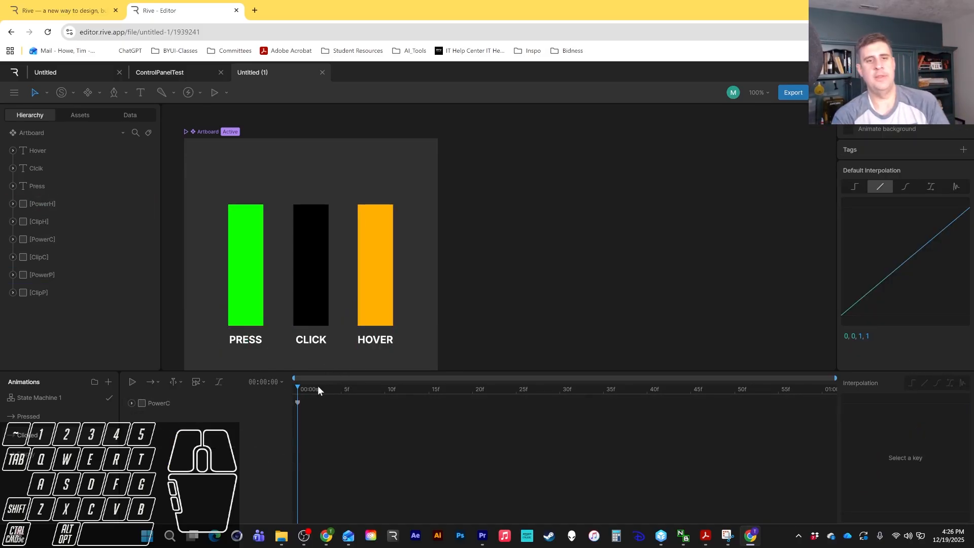
Key the PowerC bar's Y scale to 200% at the last frame of the Clicked animation.
{"action": "left_click", "coordinate": [184, 404]}
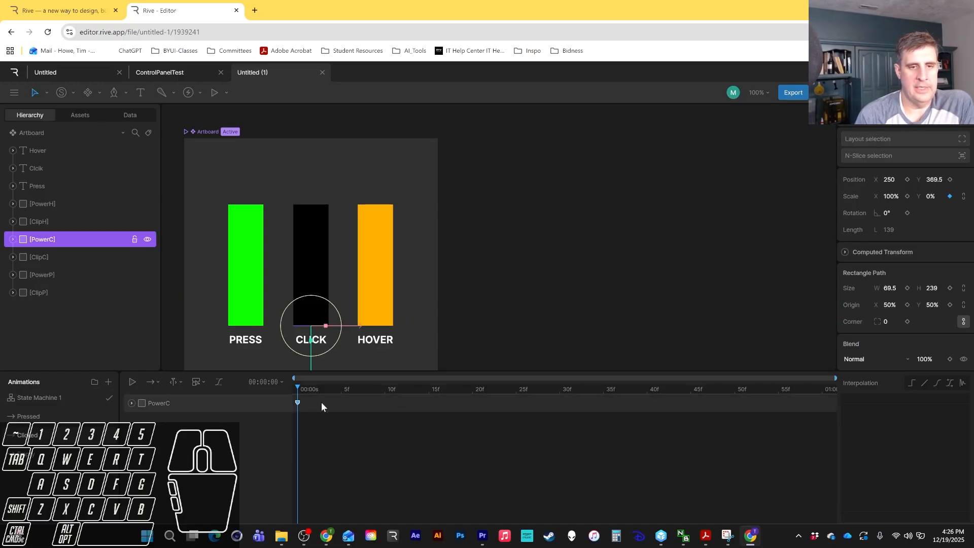
{"action": "left_click_drag", "start_coordinate": [298, 390], "coordinate": [815, 359]}
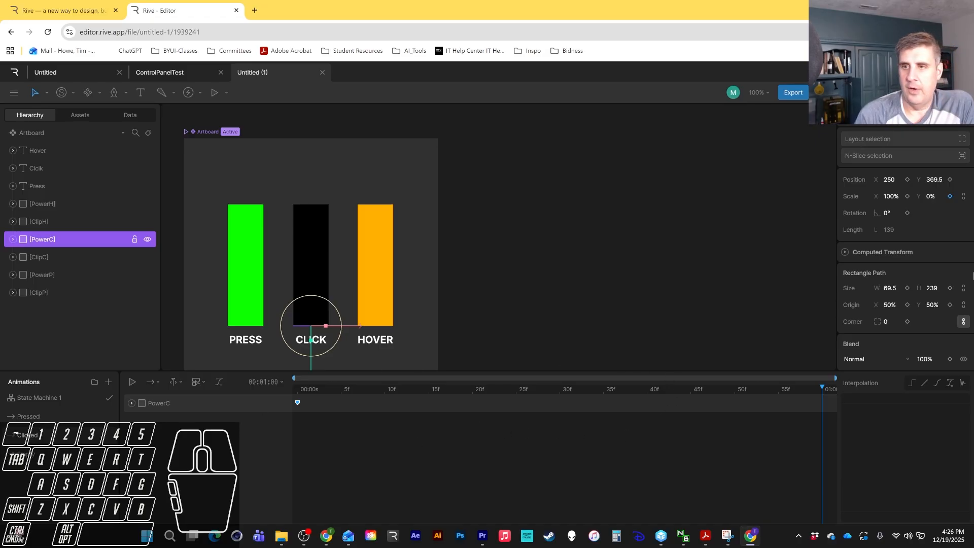
{"action": "left_click", "coordinate": [930, 196]}
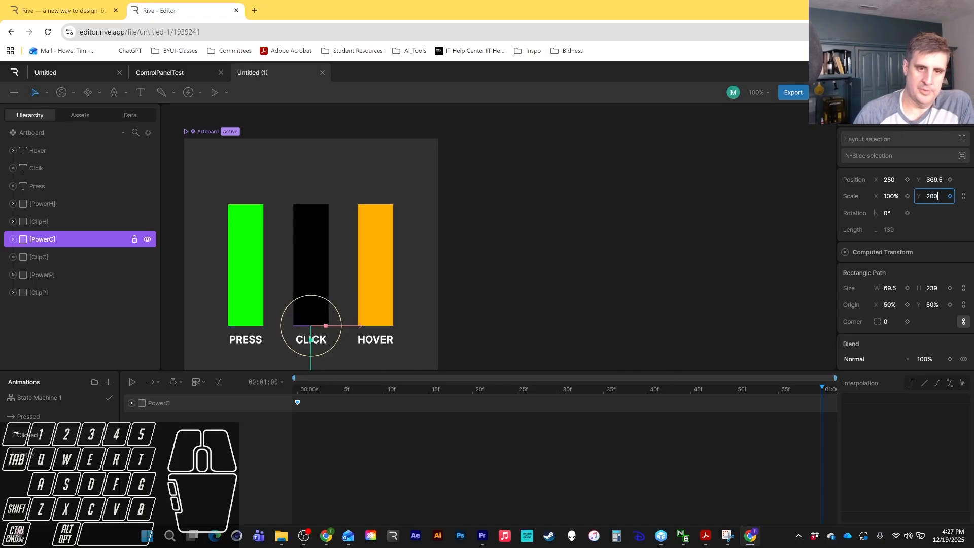
{"action": "key", "text": "Return"}
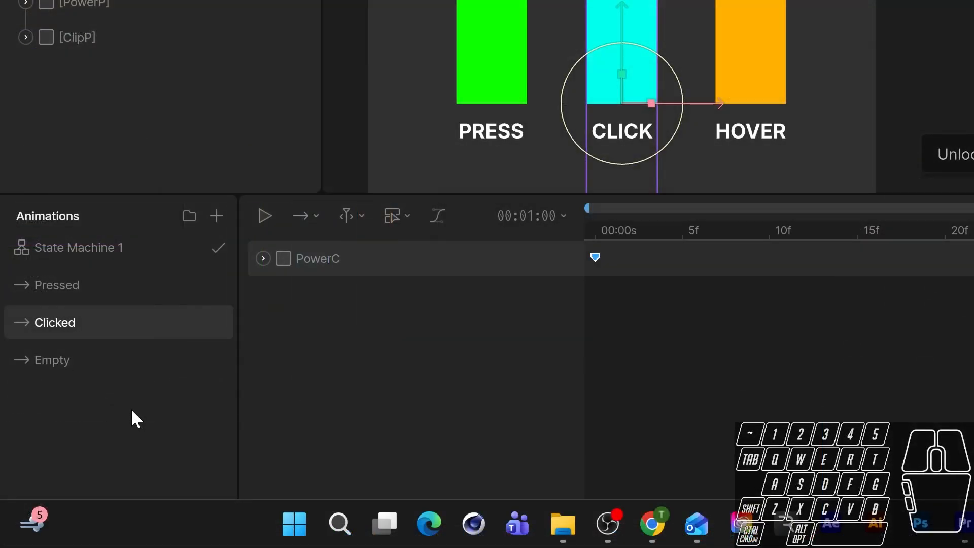
Duplicate the Empty animation again and rename the copy Hover.
{"action": "right_click", "coordinate": [69, 360]}
{"action": "left_click", "coordinate": [120, 402]}
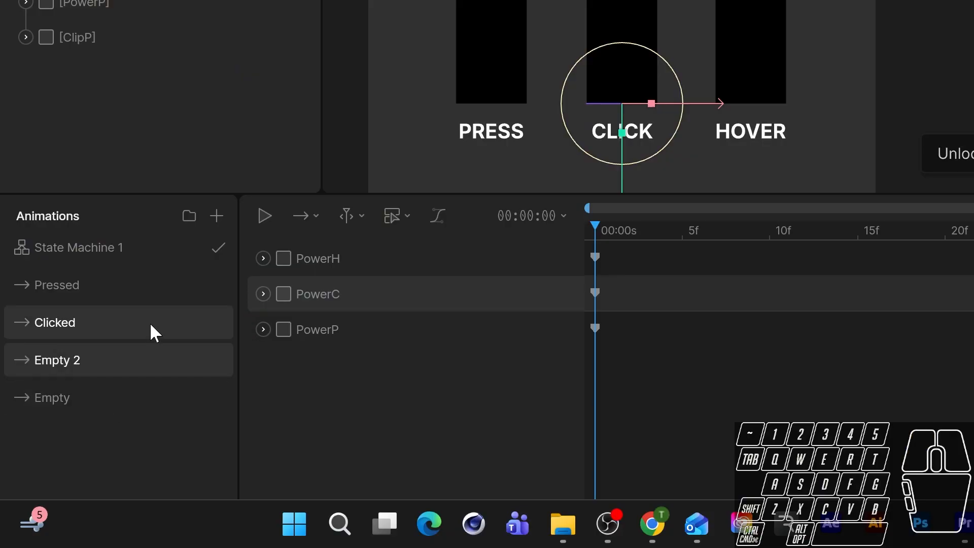
{"action": "double_click", "coordinate": [65, 360]}
{"action": "type", "text": "Hove"}
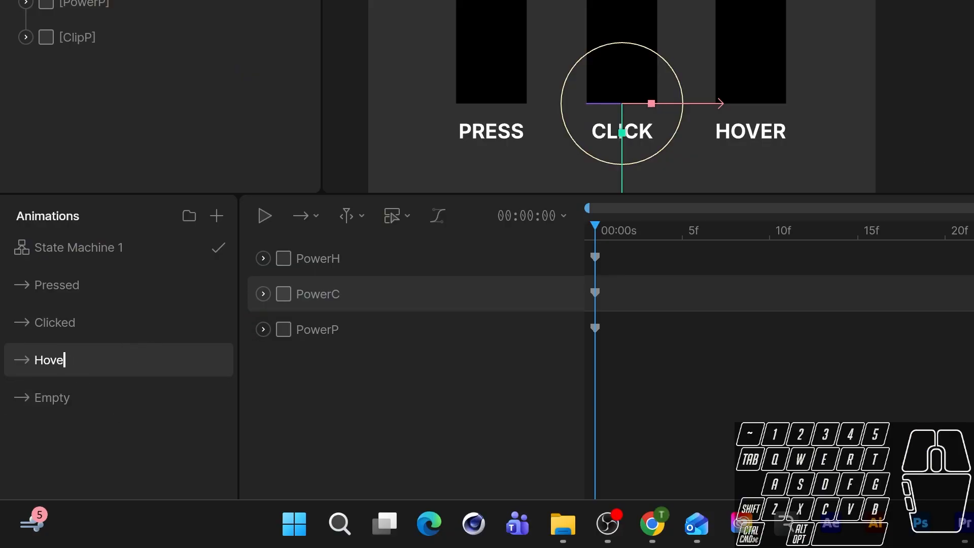
{"action": "type", "text": "r"}
{"action": "key", "text": "Return"}
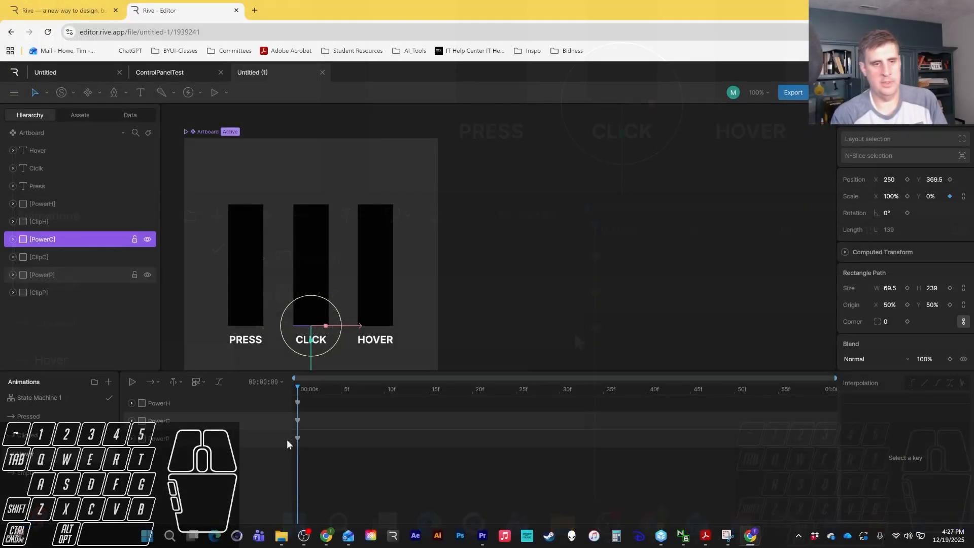
Remove the PowerC and PowerP keyframes from Hover and key PowerH's Y scale to 200% at the last frame.
{"action": "left_click_drag", "start_coordinate": [305, 414], "coordinate": [287, 448]}
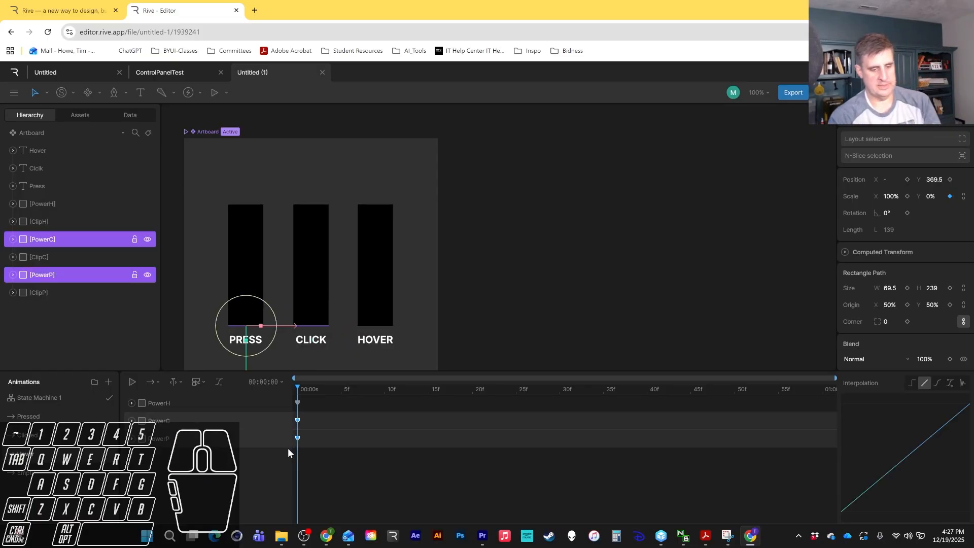
{"action": "key", "text": "Delete"}
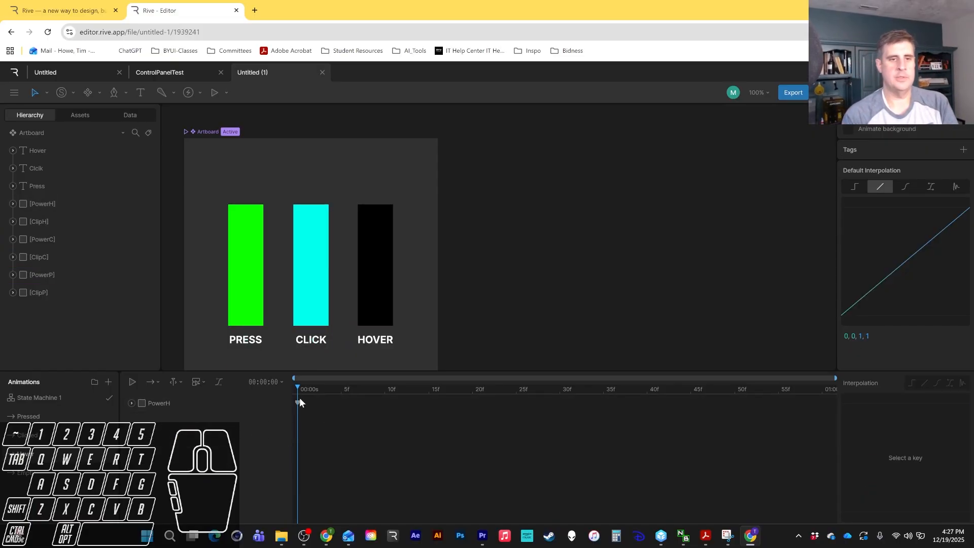
{"action": "left_click_drag", "start_coordinate": [307, 385], "coordinate": [827, 384]}
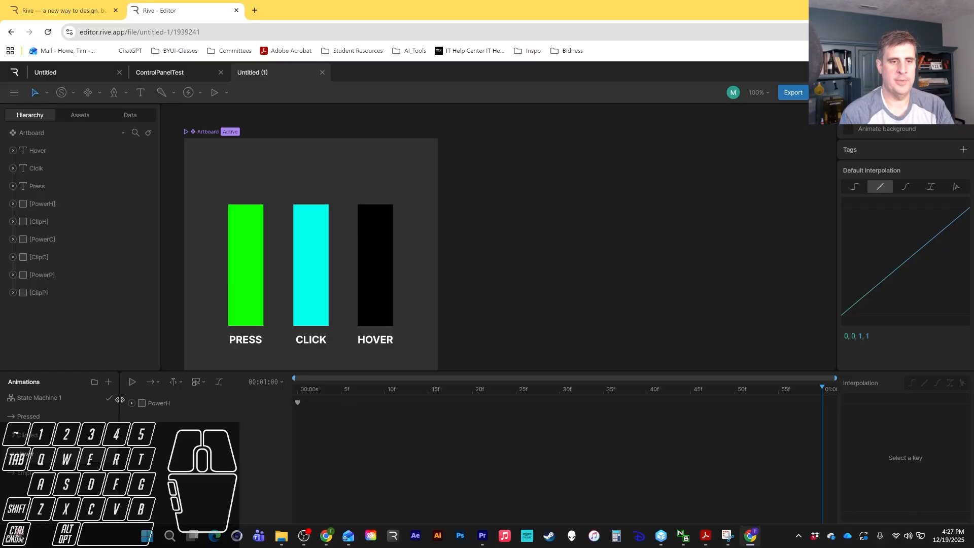
{"action": "left_click", "coordinate": [161, 404]}
{"action": "left_click", "coordinate": [931, 196]}
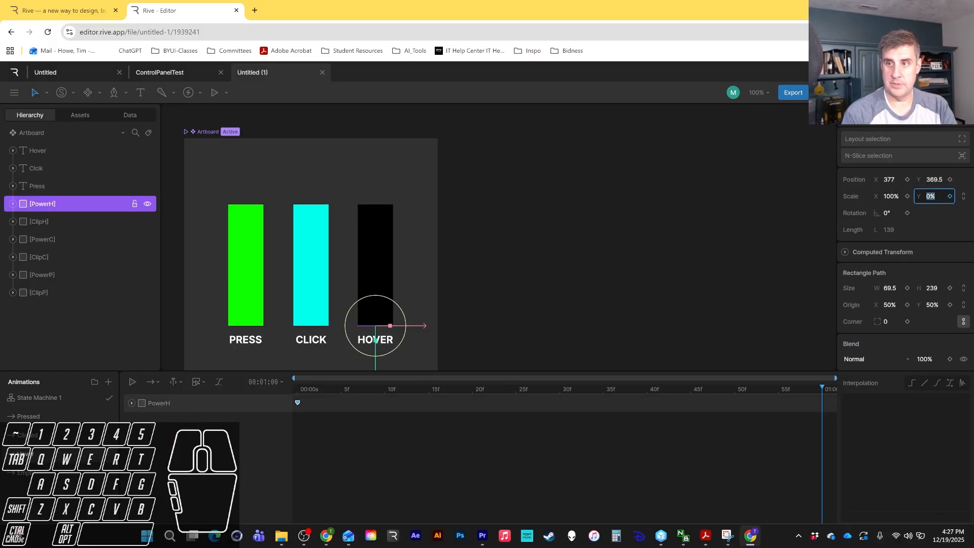
{"action": "type", "text": "200"}
{"action": "key", "text": "Return"}
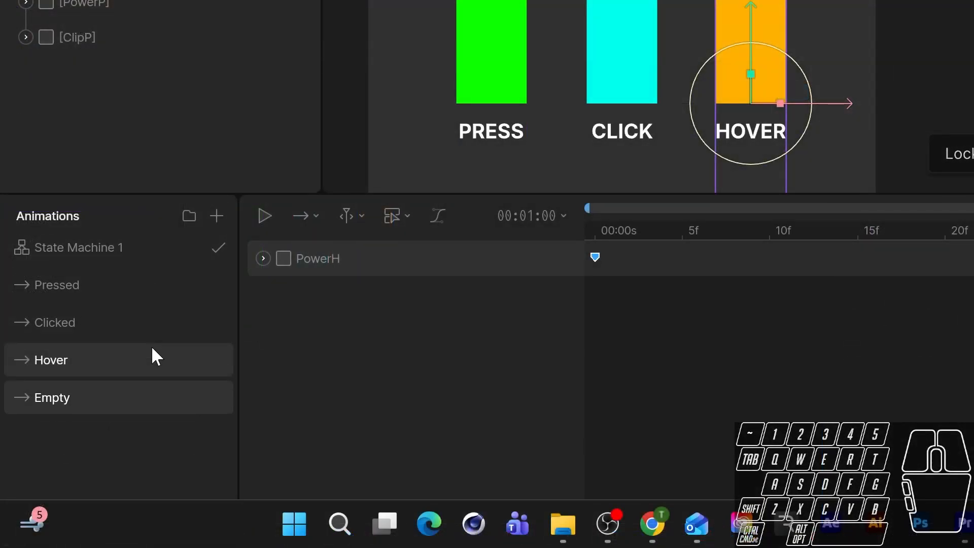
Review the Pressed, Clicked, Hover and Empty animations and their keyframes.
{"action": "left_click", "coordinate": [58, 418]}
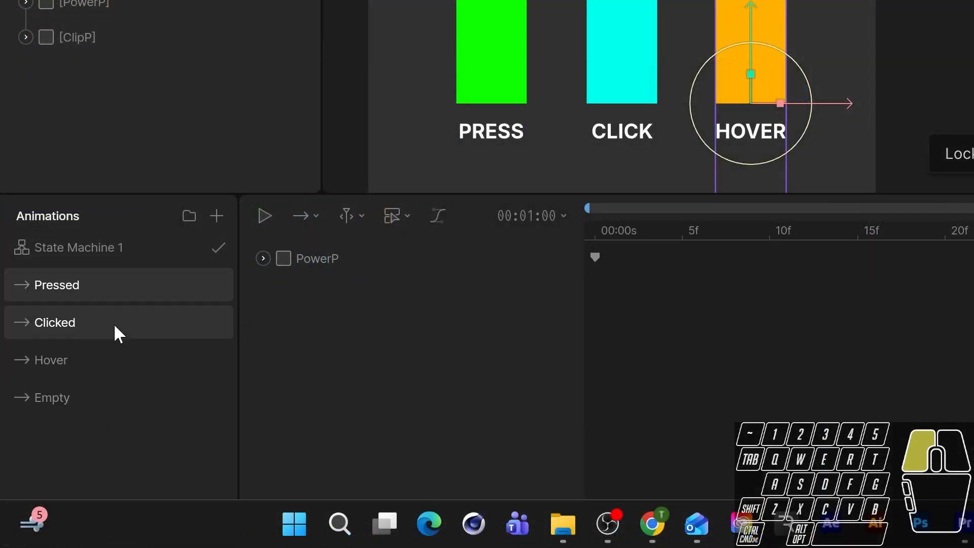
{"action": "left_click", "coordinate": [104, 360]}
{"action": "left_click", "coordinate": [92, 397]}
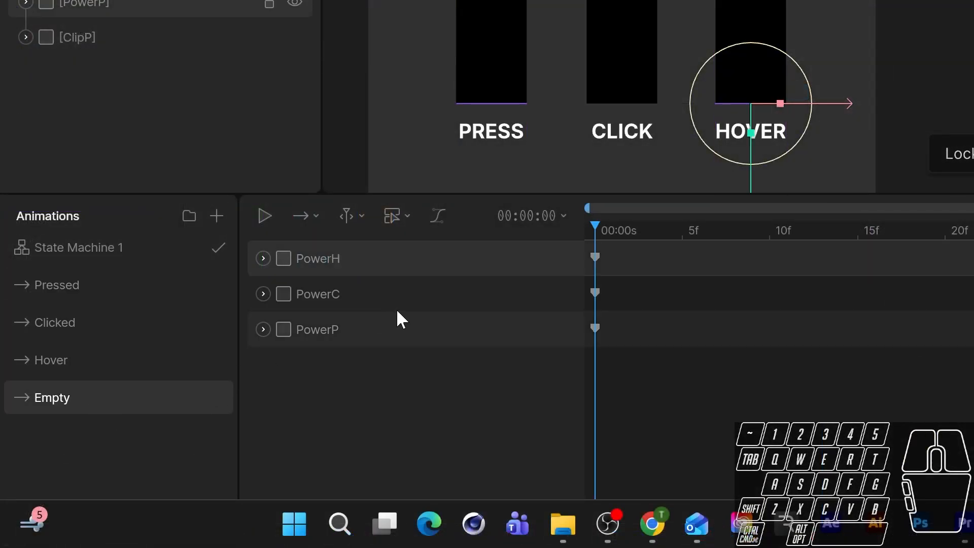
{"action": "left_click", "coordinate": [590, 256]}
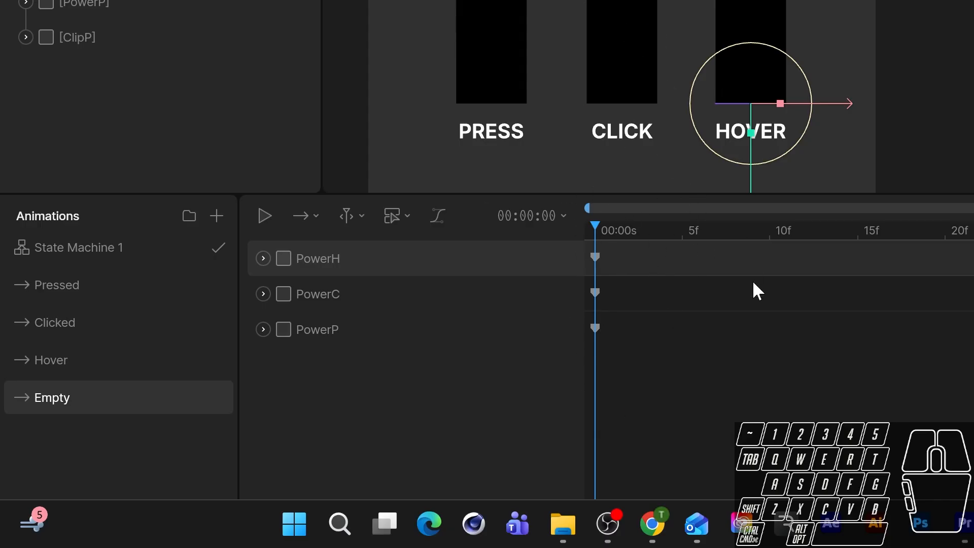
{"action": "left_click", "coordinate": [750, 375]}
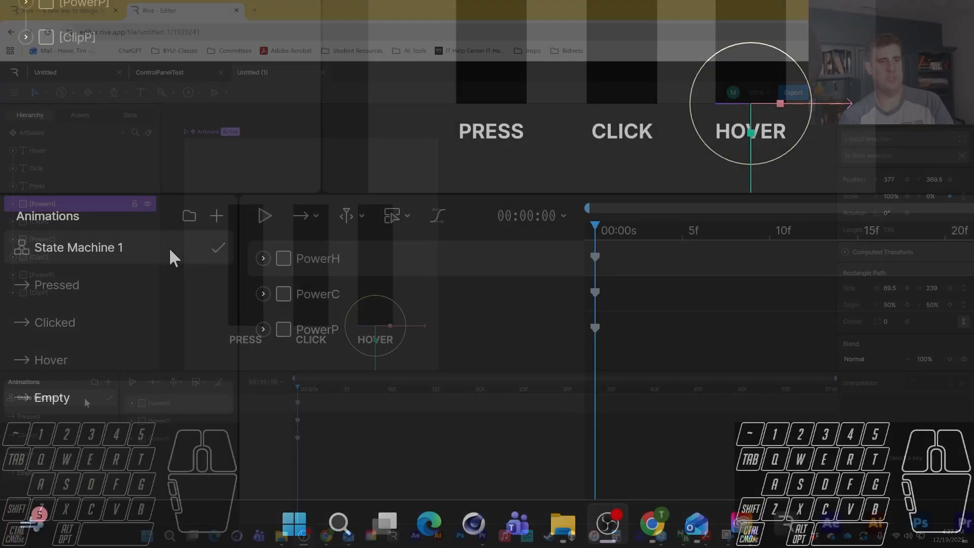
Open State Machine 1 and delete the IsClicked and IsHovered inputs, keeping only IsPressed.
{"action": "left_click", "coordinate": [102, 238]}
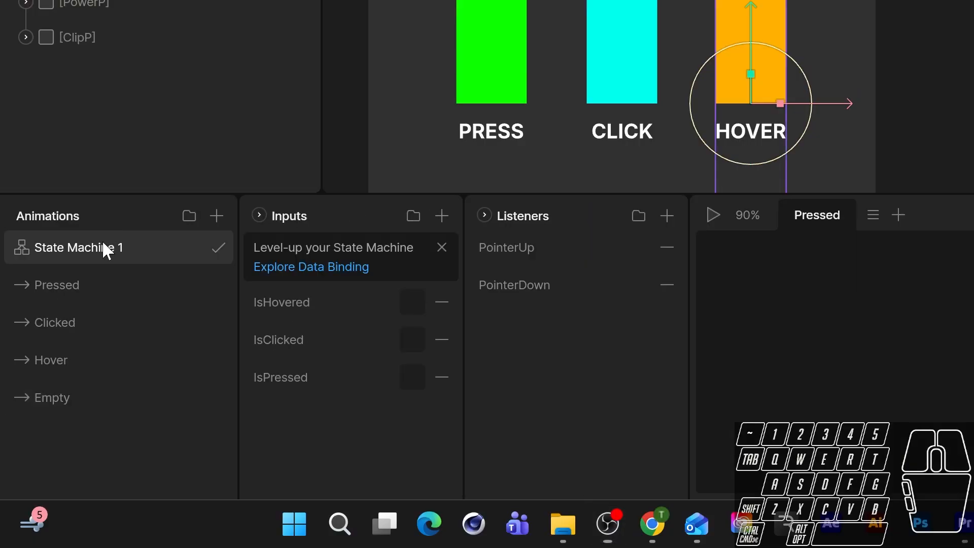
{"action": "left_click", "coordinate": [272, 215]}
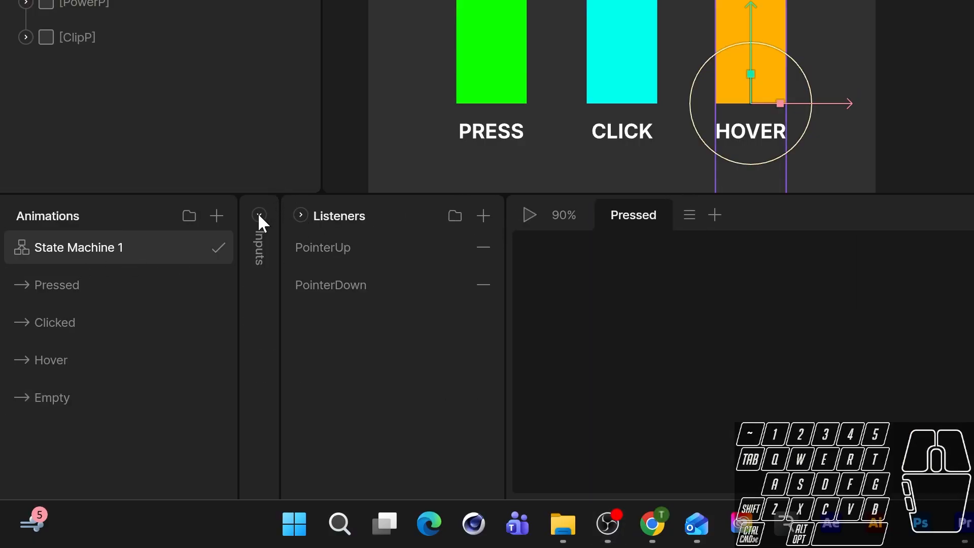
{"action": "left_click", "coordinate": [258, 214]}
{"action": "left_click", "coordinate": [442, 340]}
{"action": "left_click", "coordinate": [442, 341]}
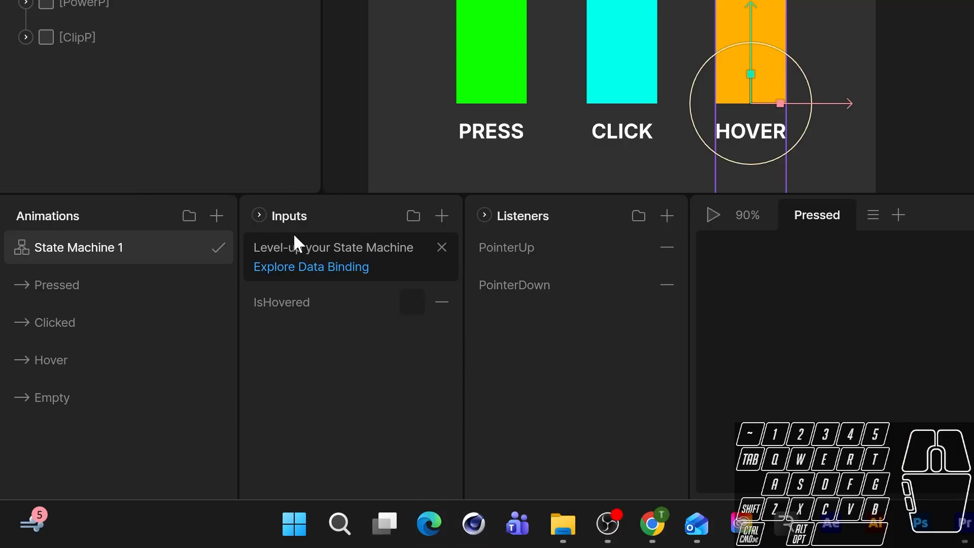
{"action": "key", "text": "ctrl+z"}
{"action": "left_click", "coordinate": [442, 302]}
Play the state machine and test pressing and releasing the PRESS bar.
{"action": "left_click", "coordinate": [713, 215]}
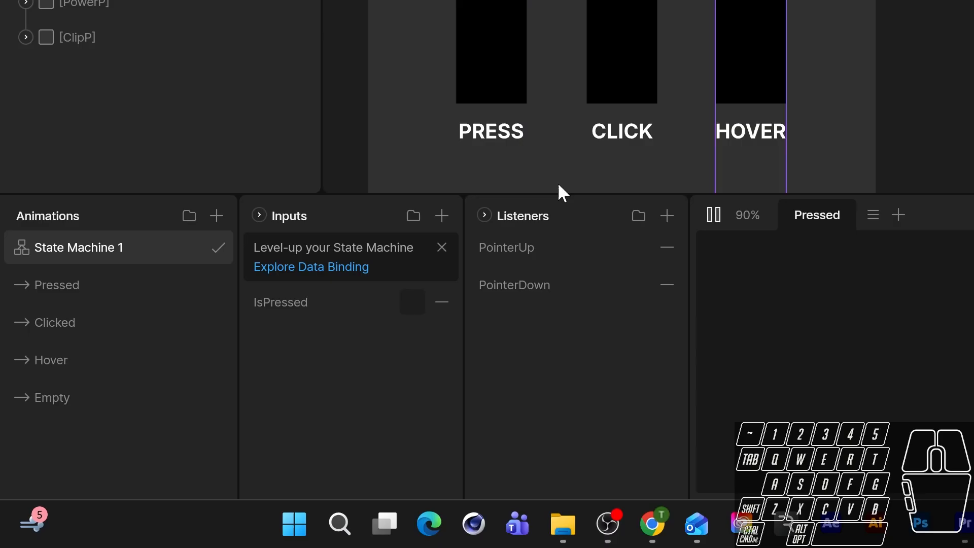
{"action": "left_click", "coordinate": [495, 76]}
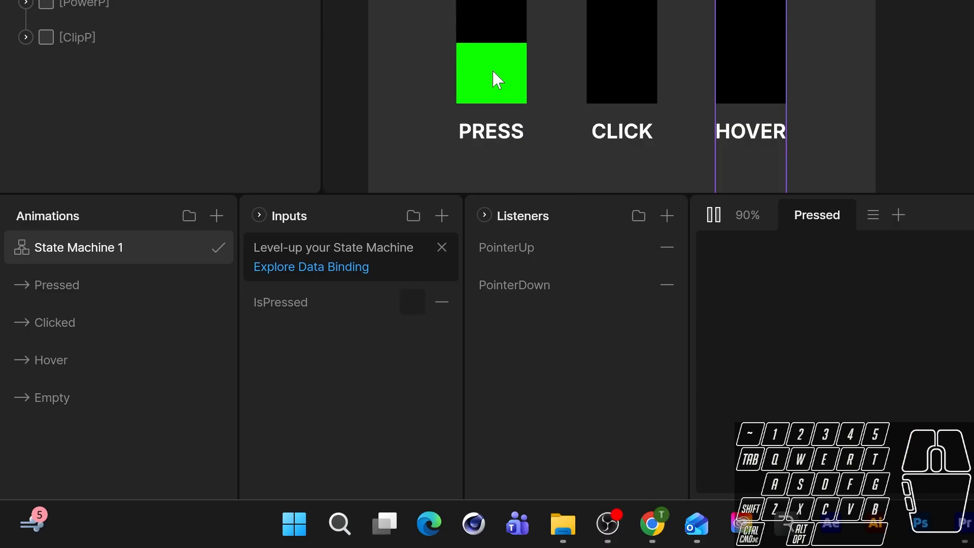
{"action": "left_click", "coordinate": [494, 73]}
{"action": "left_click", "coordinate": [494, 76]}
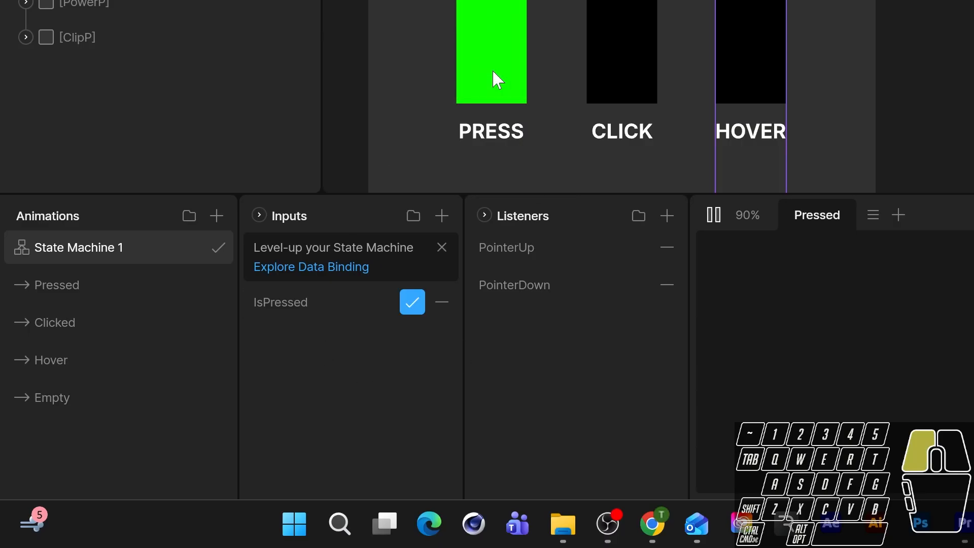
{"action": "left_click", "coordinate": [495, 76]}
{"action": "left_click", "coordinate": [493, 74]}
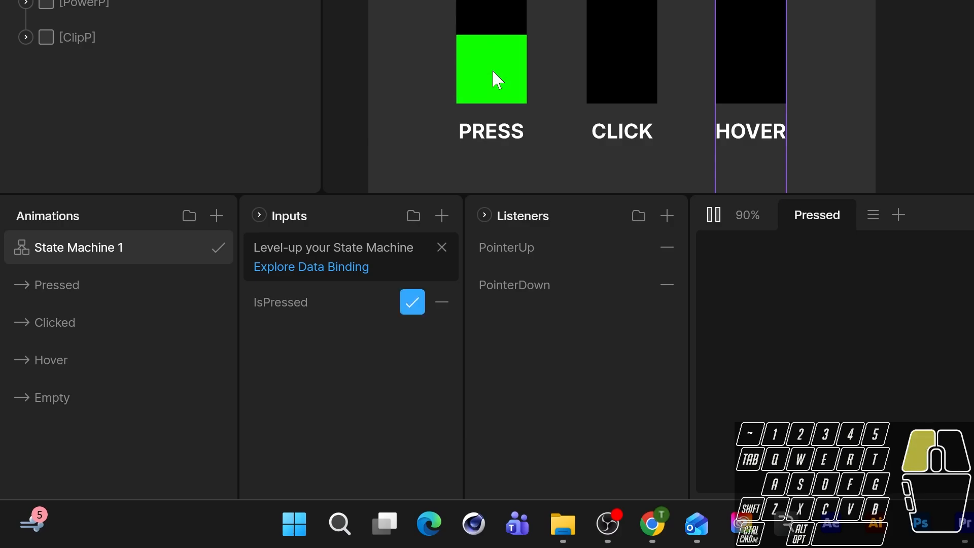
{"action": "left_click", "coordinate": [494, 73]}
{"action": "left_click", "coordinate": [494, 74]}
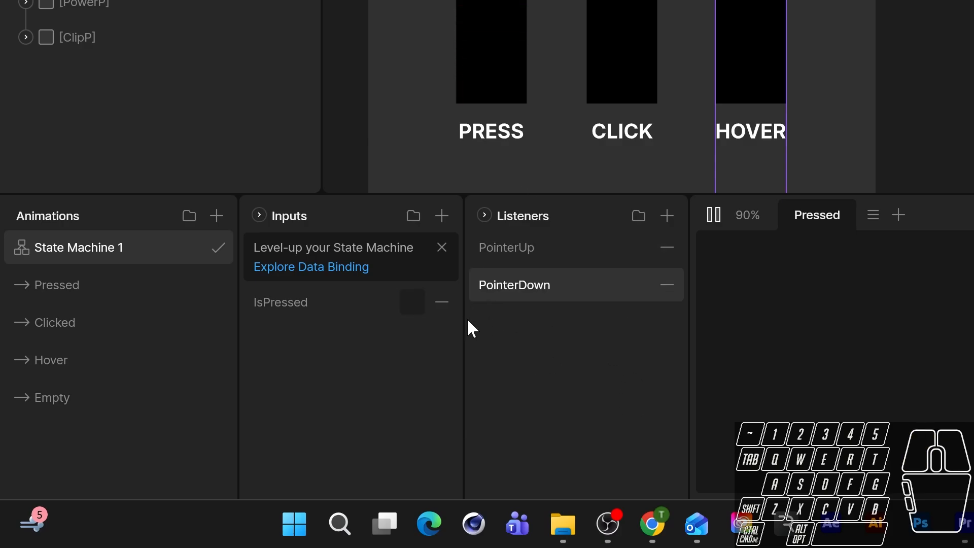
{"action": "left_click", "coordinate": [479, 74]}
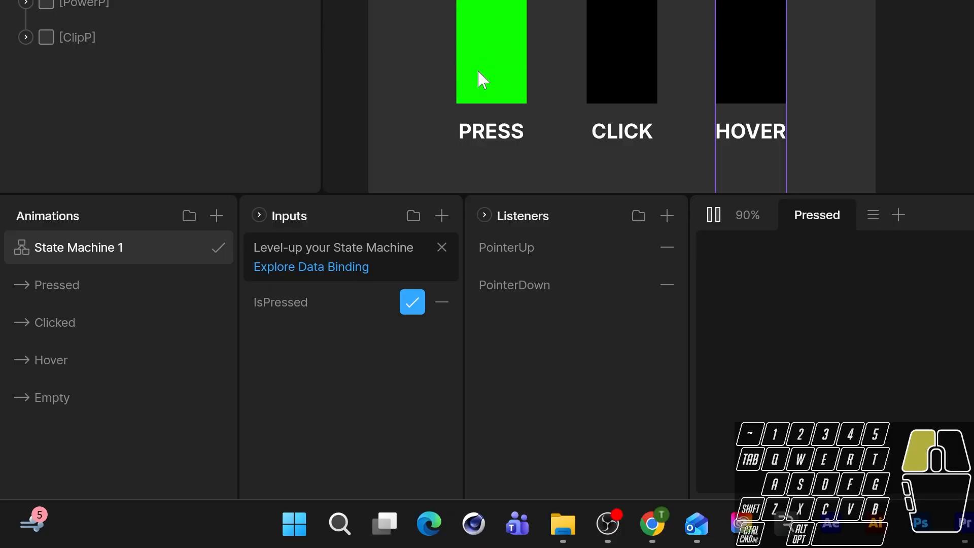
{"action": "left_click", "coordinate": [478, 72]}
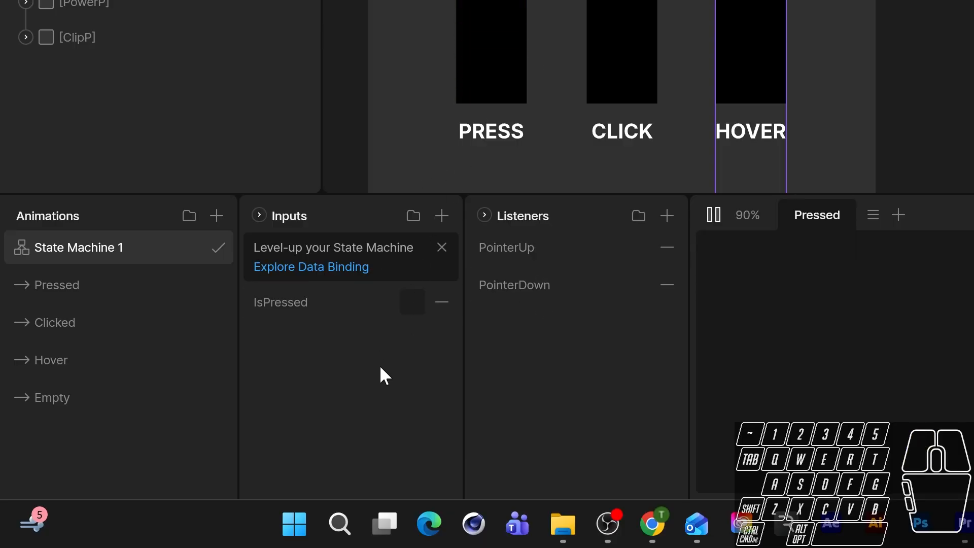
Add a Boolean input to the state machine and name it IsClicked.
{"action": "left_click", "coordinate": [442, 217]}
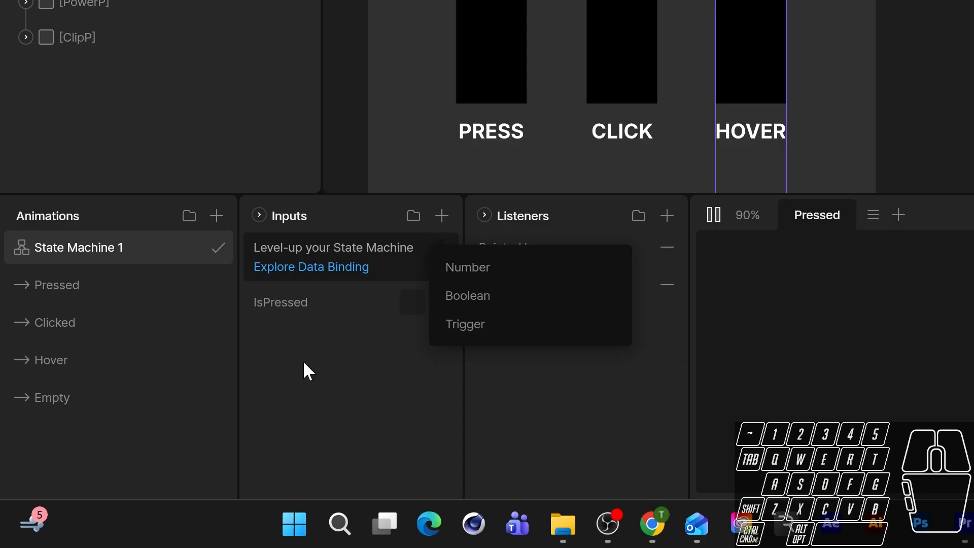
{"action": "left_click", "coordinate": [448, 295]}
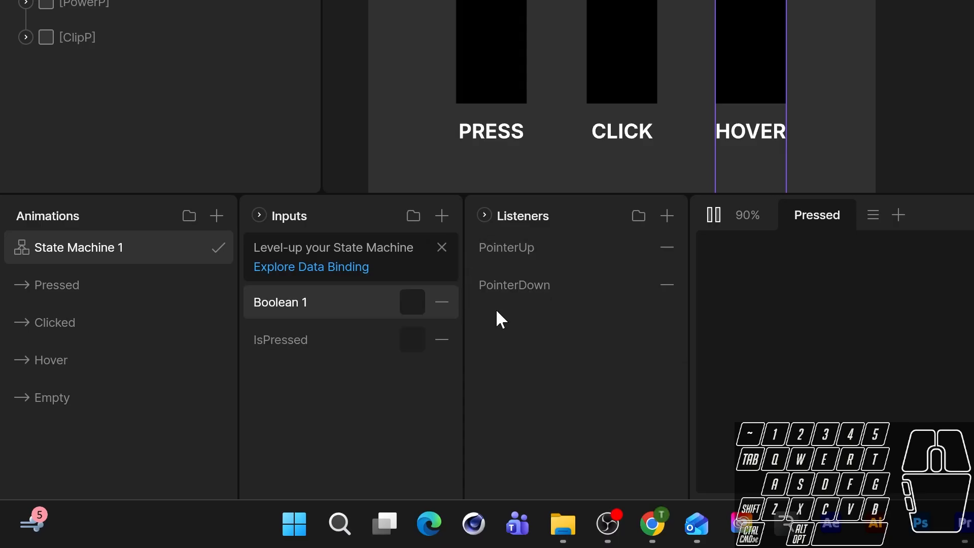
{"action": "double_click", "coordinate": [285, 300]}
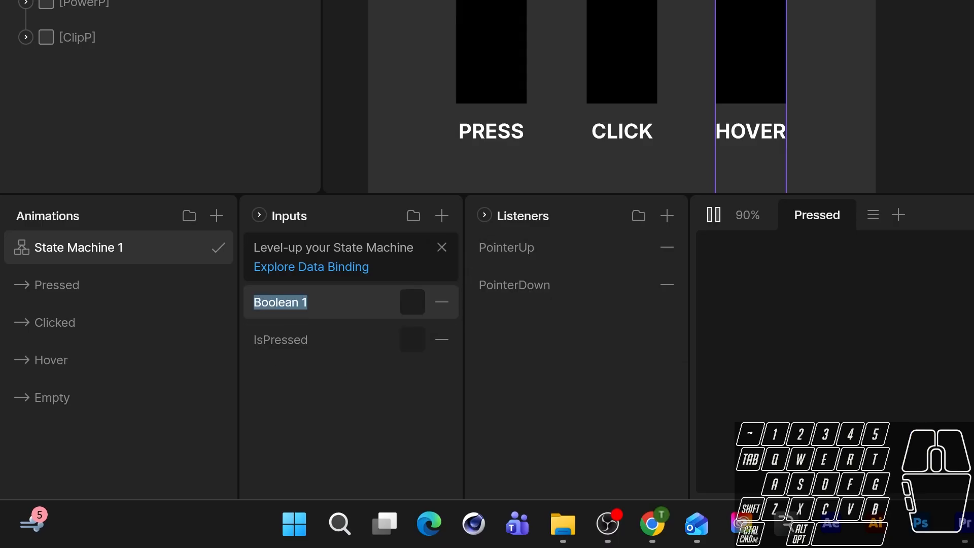
{"action": "type", "text": "IsClicked"}
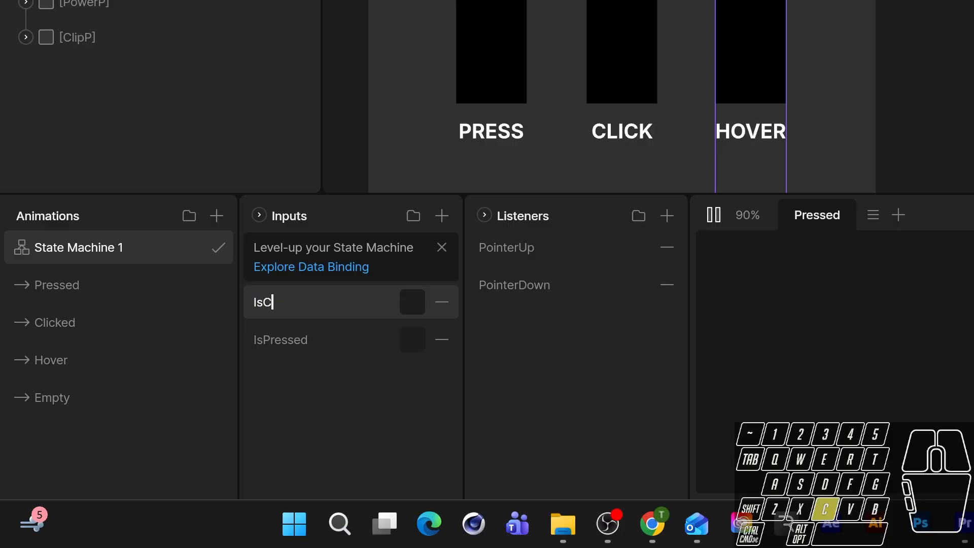
Add another Boolean input to the state machine and name it IsHovered.
{"action": "left_click", "coordinate": [441, 215]}
{"action": "left_click", "coordinate": [432, 300]}
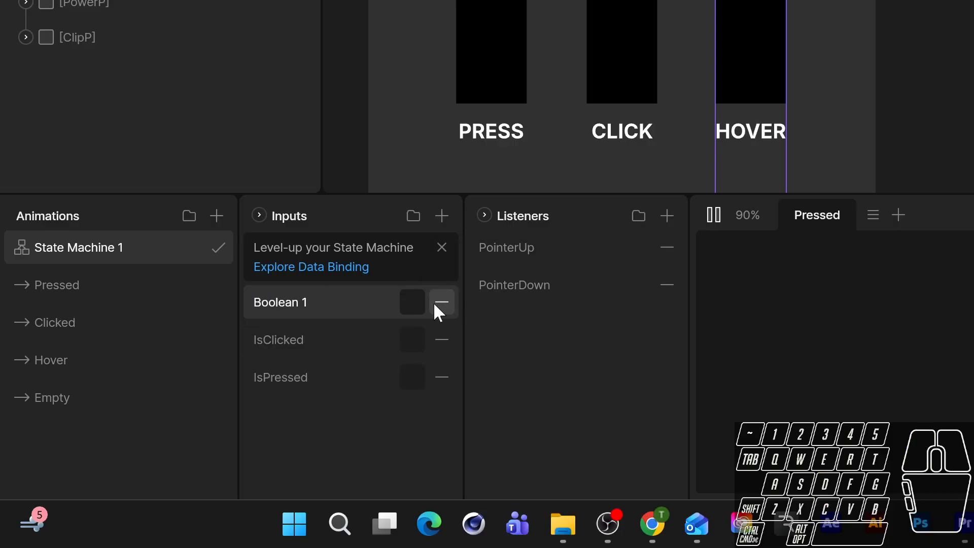
{"action": "double_click", "coordinate": [278, 302]}
{"action": "type", "text": "IsHovered"}
Inspect the PointerUp and PointerDown listeners and test pressing the PRESS bar while the state machine plays.
{"action": "left_click", "coordinate": [529, 258]}
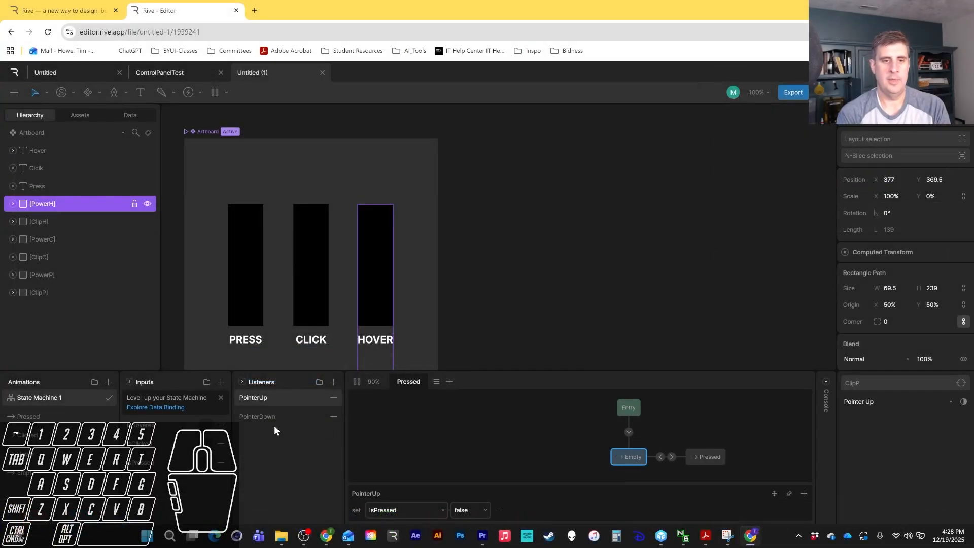
{"action": "left_click", "coordinate": [273, 418]}
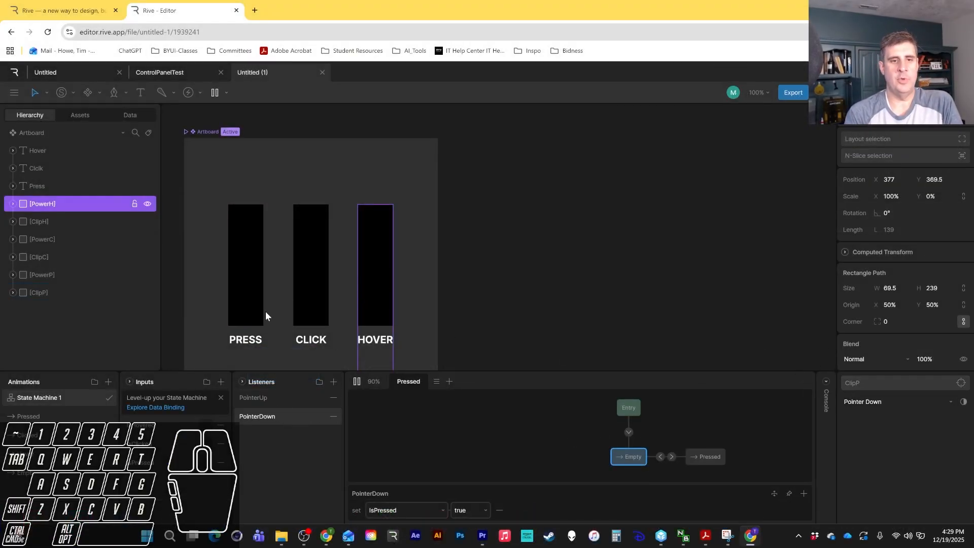
{"action": "left_click", "coordinate": [235, 278]}
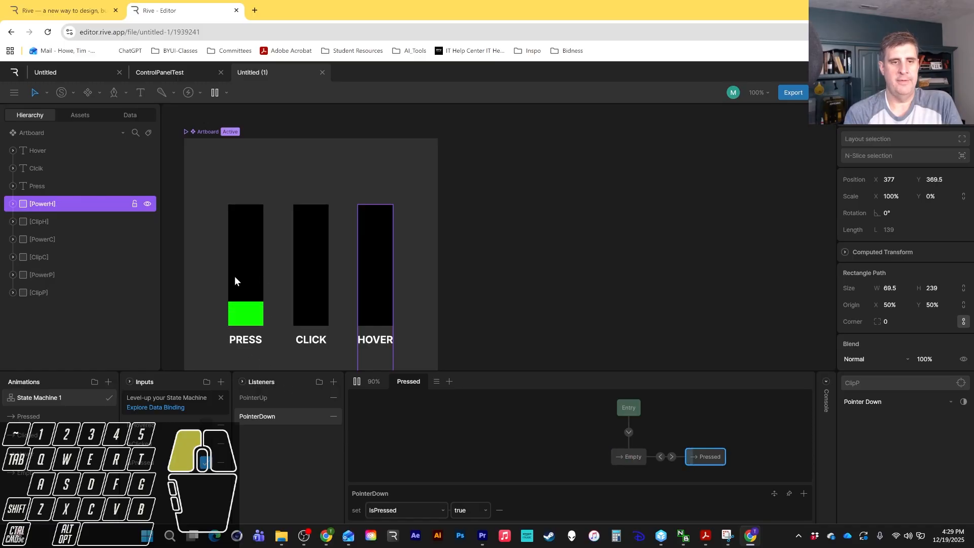
{"action": "left_click", "coordinate": [250, 288]}
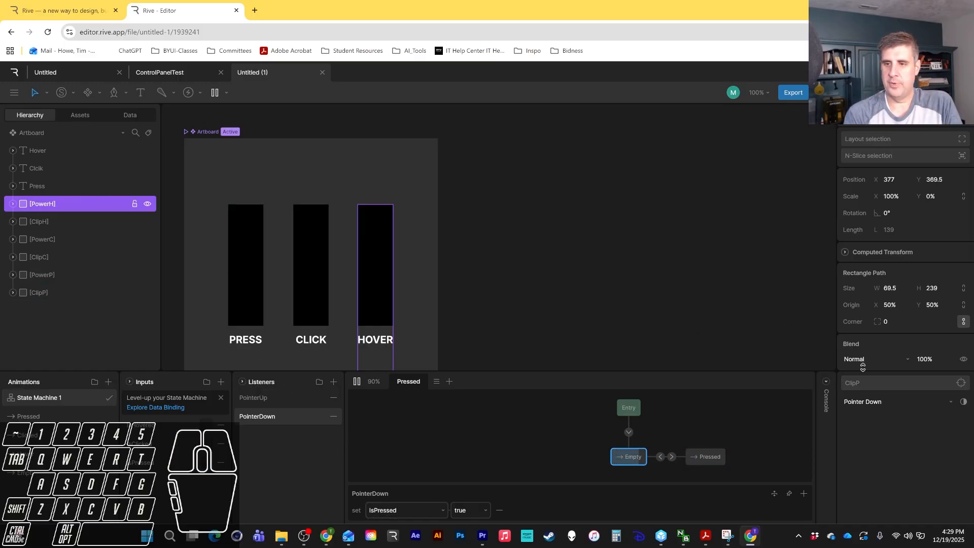
{"action": "left_click", "coordinate": [245, 288]}
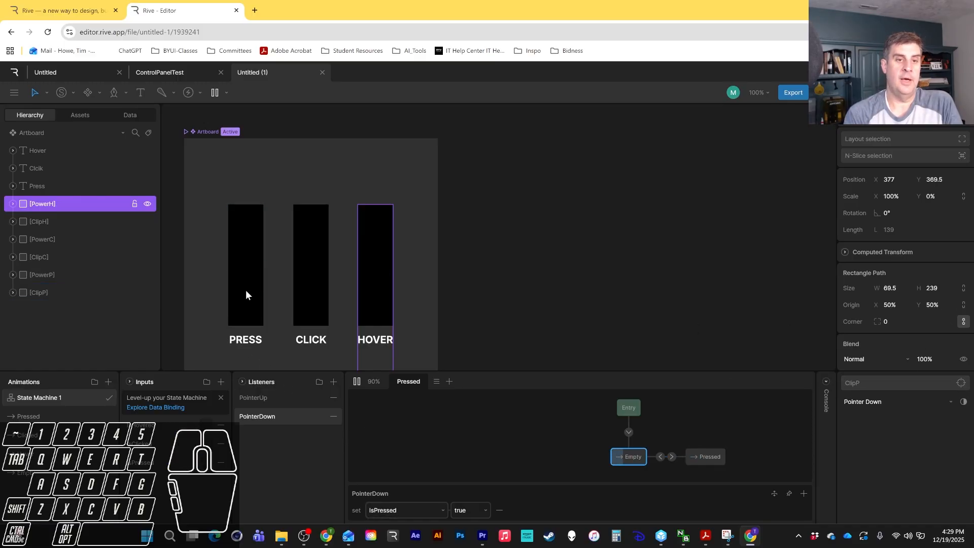
{"action": "left_click", "coordinate": [245, 290]}
{"action": "left_click", "coordinate": [245, 290]}
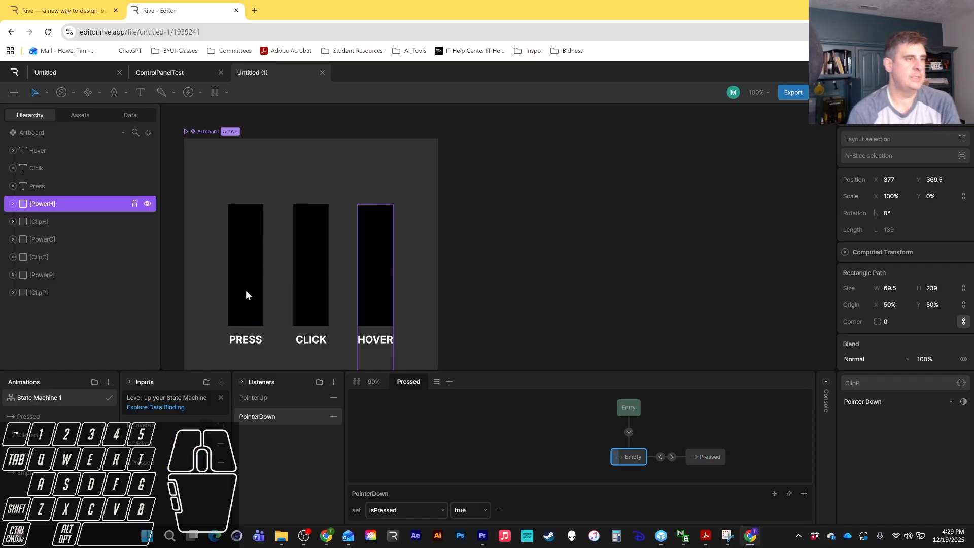
{"action": "left_click", "coordinate": [245, 290]}
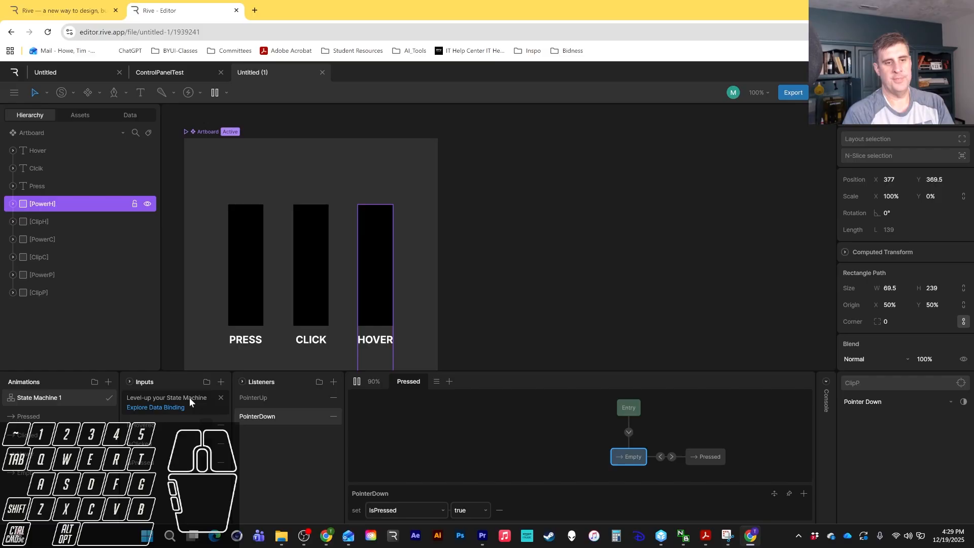
Select the ClipC layer and add a listener for it named Clicked.
{"action": "left_click", "coordinate": [278, 453]}
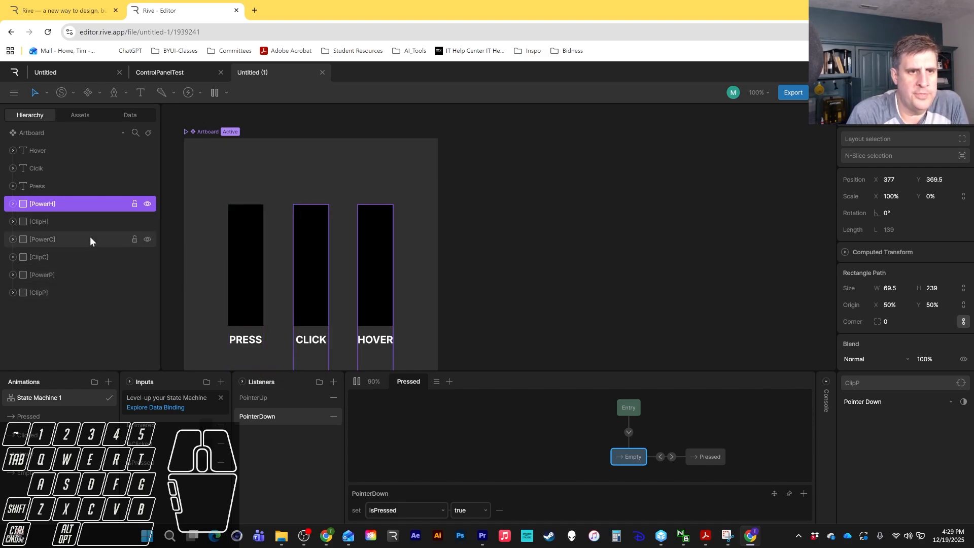
{"action": "left_click", "coordinate": [65, 260]}
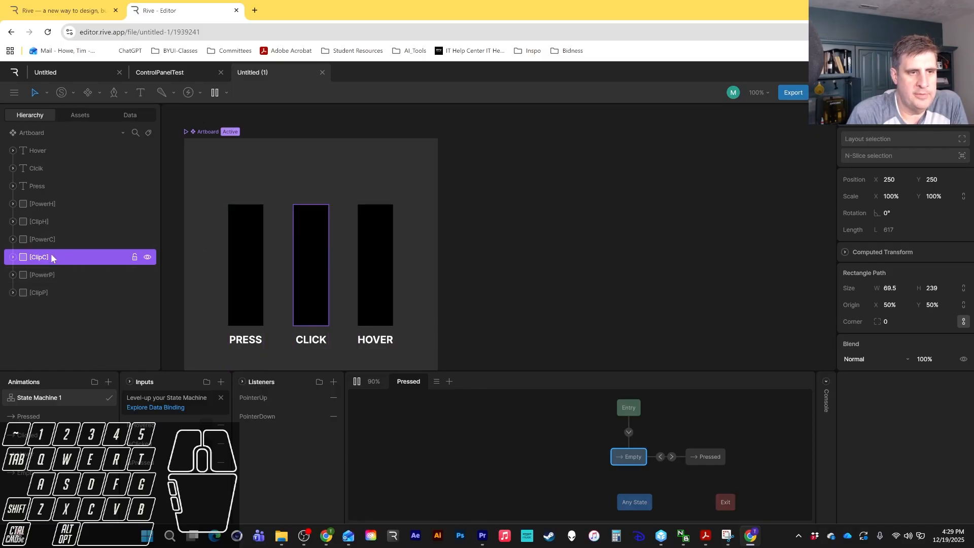
{"action": "left_click", "coordinate": [48, 239]}
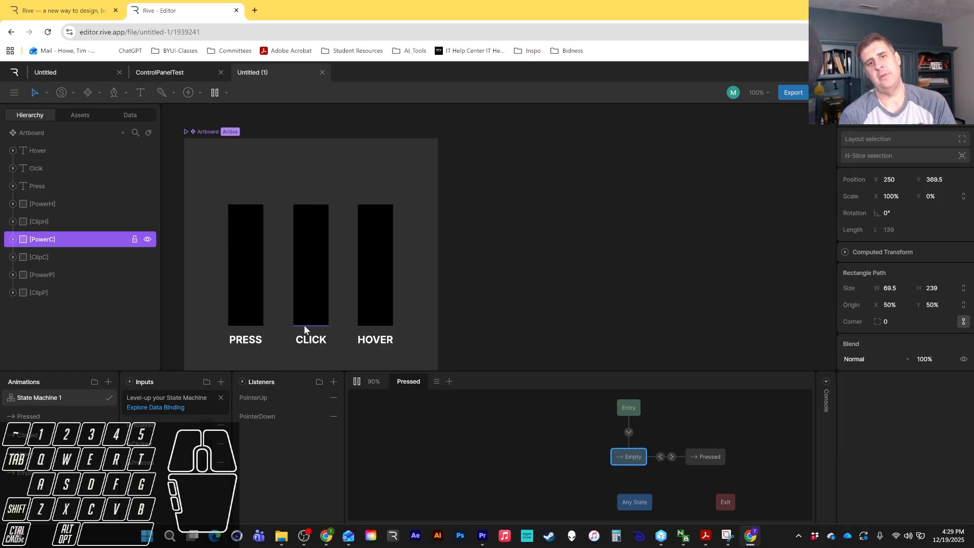
{"action": "left_click", "coordinate": [77, 258]}
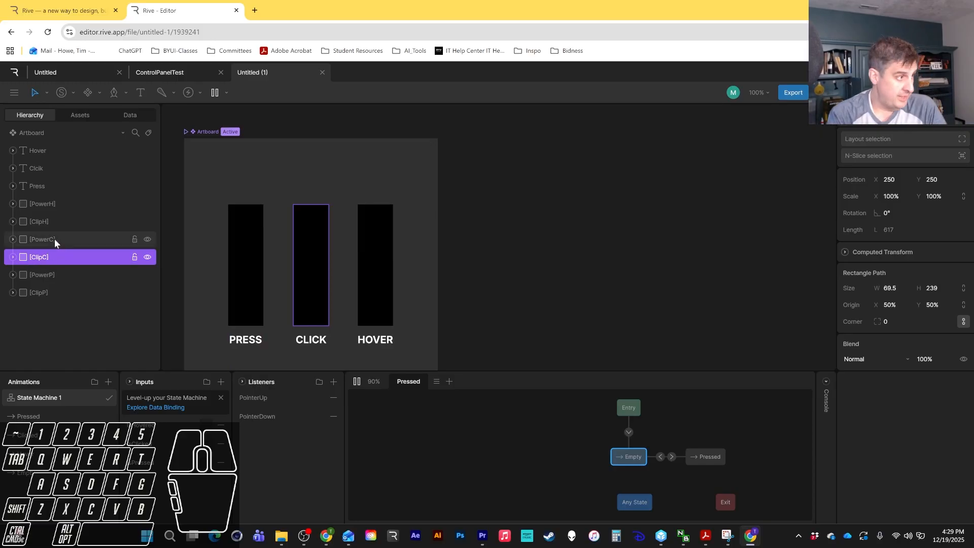
{"action": "left_click", "coordinate": [333, 381]}
{"action": "double_click", "coordinate": [248, 397]}
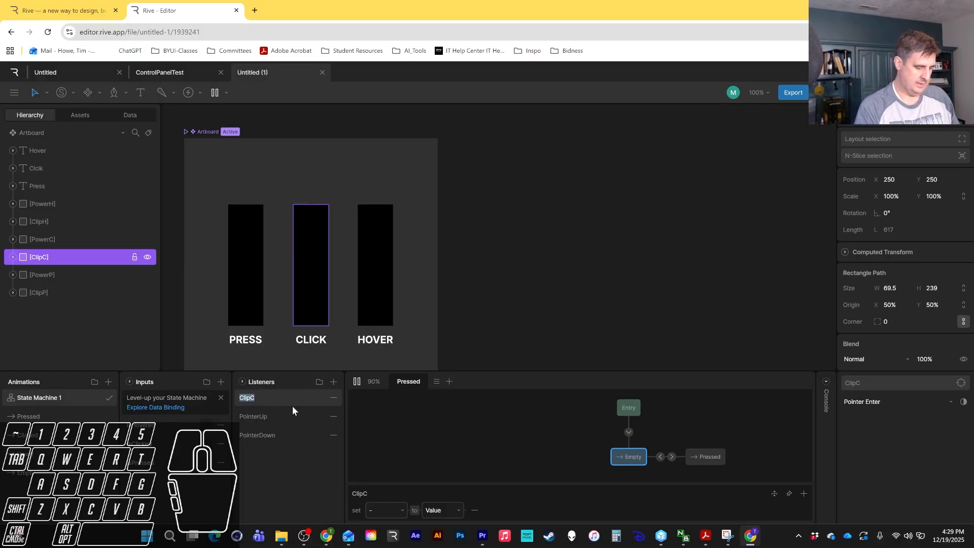
{"action": "type", "text": "Clicked"}
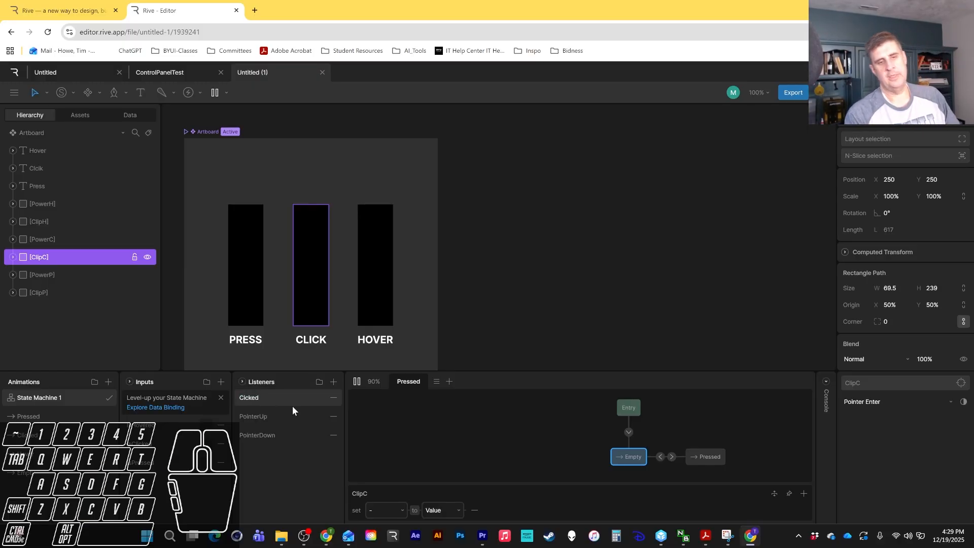
{"action": "left_click", "coordinate": [245, 398]}
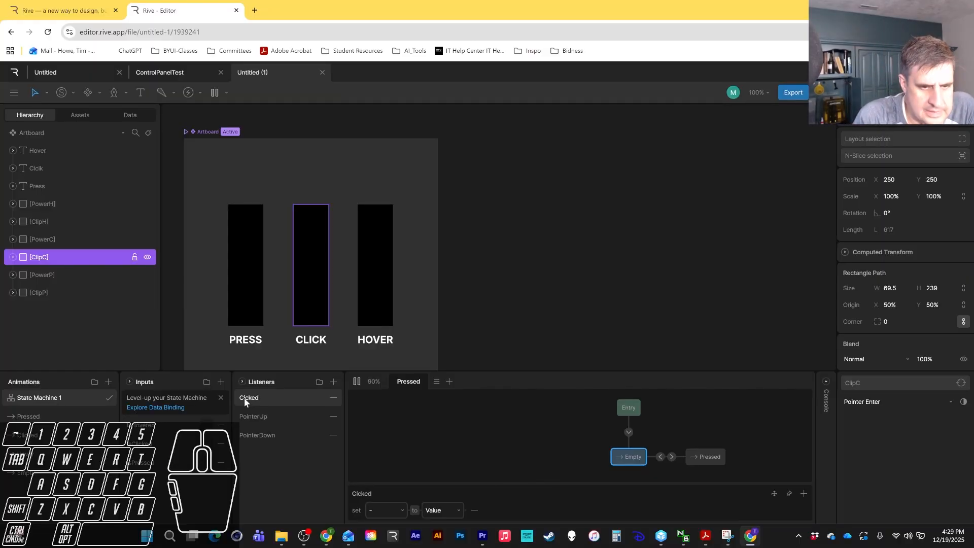
{"action": "left_click", "coordinate": [244, 398]}
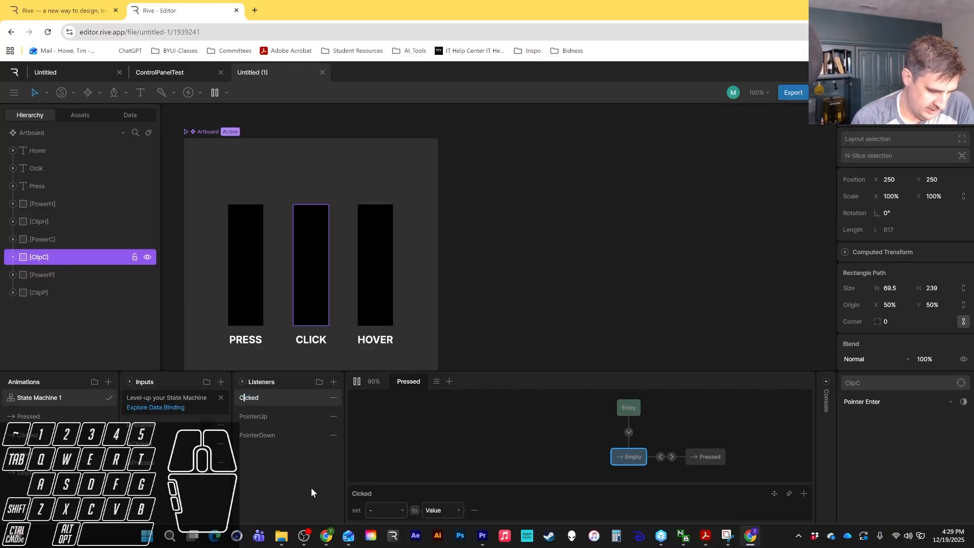
{"action": "left_click", "coordinate": [294, 455]}
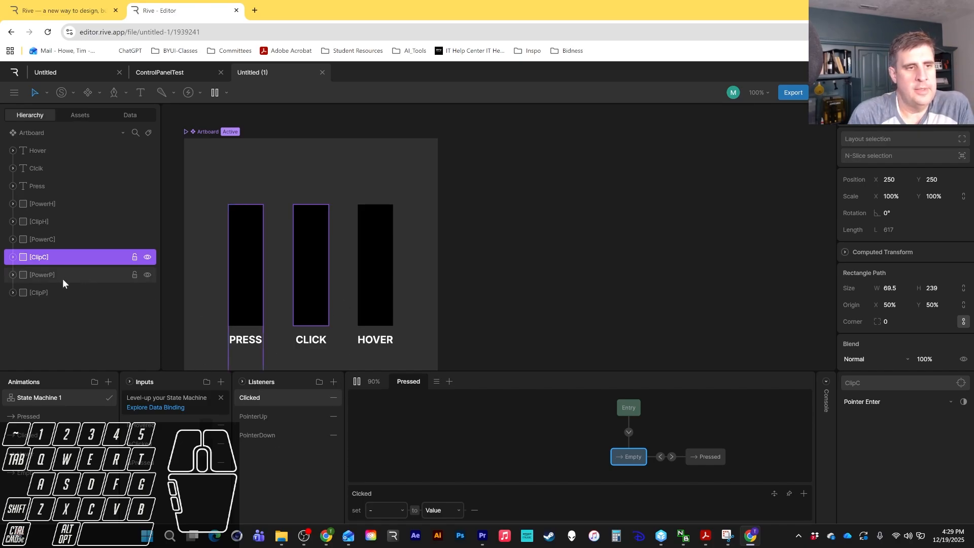
Select the ClipH layer and add a listener for it named Hover.
{"action": "left_click", "coordinate": [49, 222]}
{"action": "left_click", "coordinate": [333, 382]}
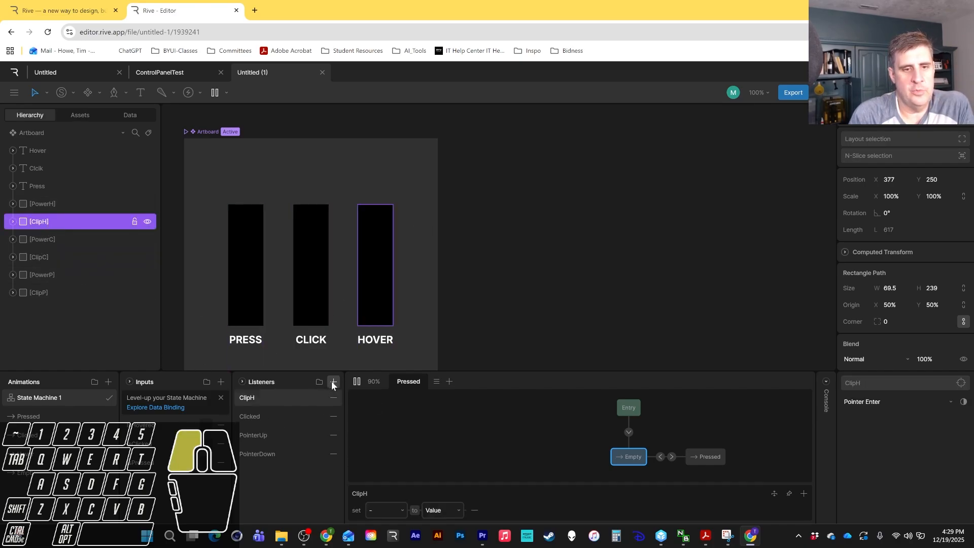
{"action": "double_click", "coordinate": [245, 397]}
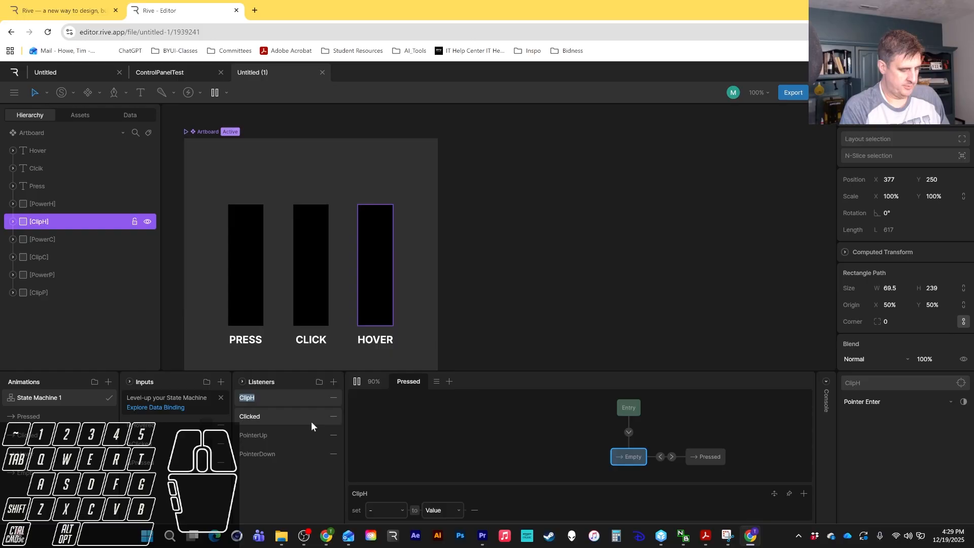
{"action": "type", "text": "Hover"}
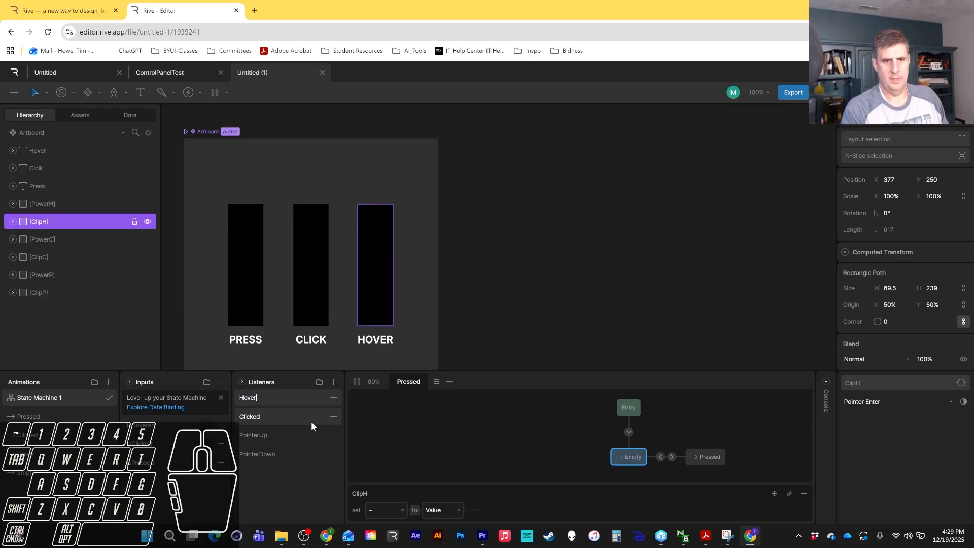
Add another listener for ClipH named Unhover.
{"action": "left_click", "coordinate": [333, 381]}
{"action": "double_click", "coordinate": [246, 397]}
{"action": "type", "text": "Un"}
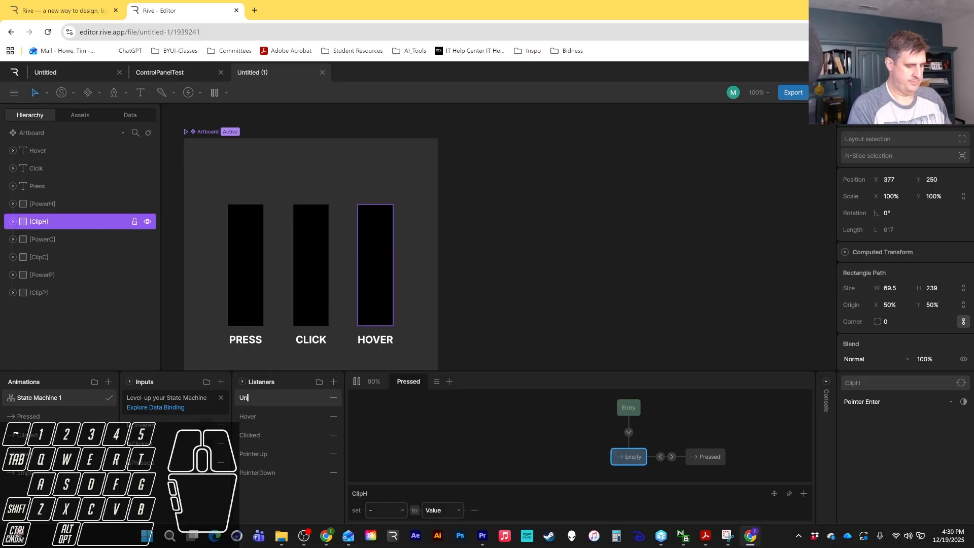
{"action": "type", "text": "hover"}
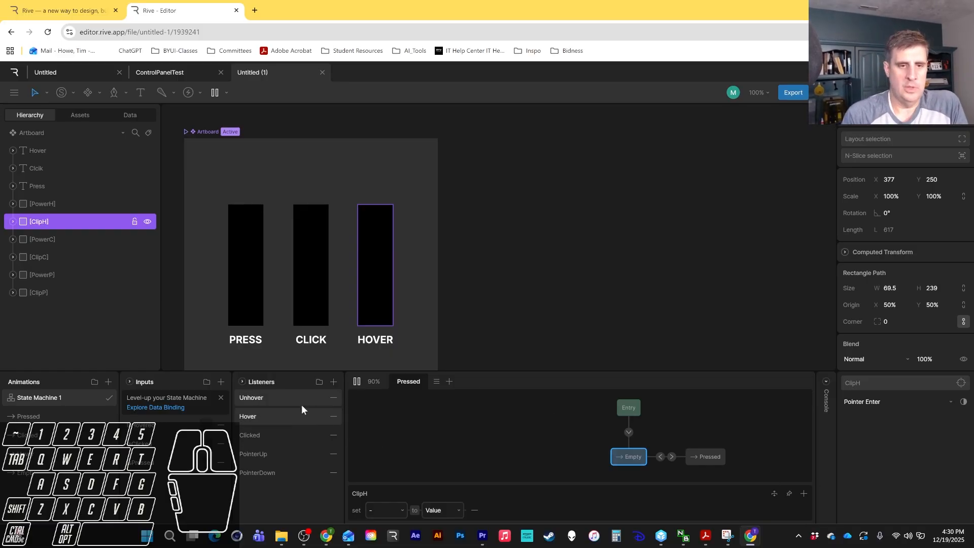
Set the Hover listener's event to Pointer Enter and the Unhover listener's event to Pointer Exit.
{"action": "left_click", "coordinate": [266, 414]}
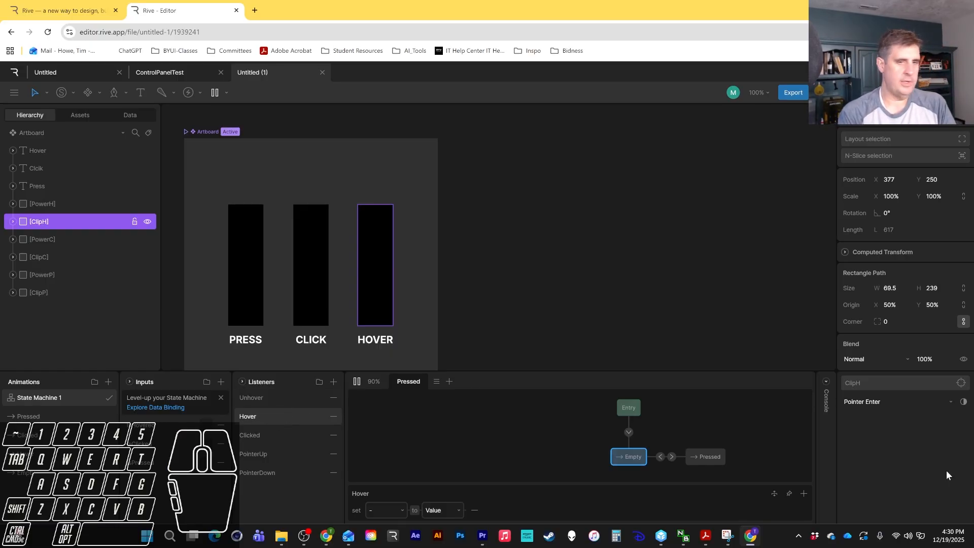
{"action": "left_click", "coordinate": [903, 404]}
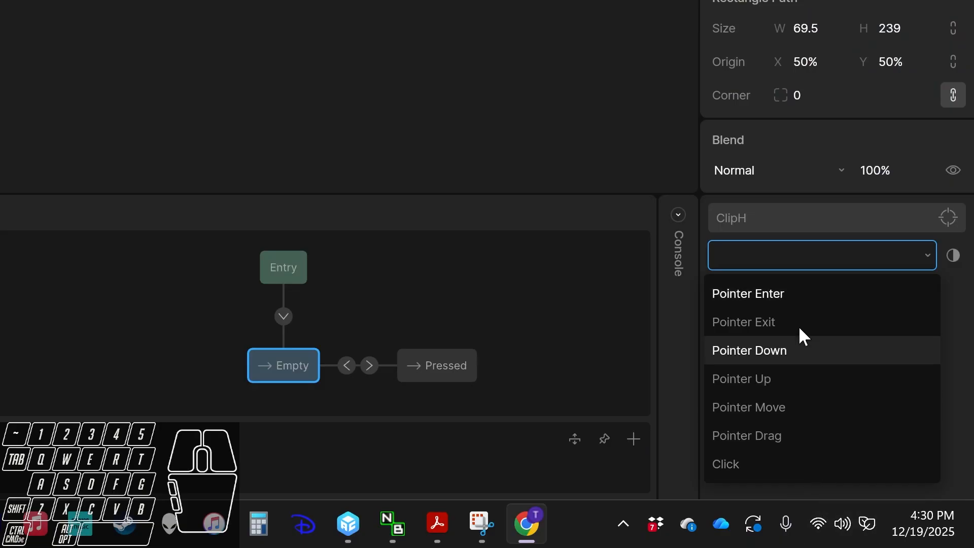
{"action": "left_click", "coordinate": [745, 300]}
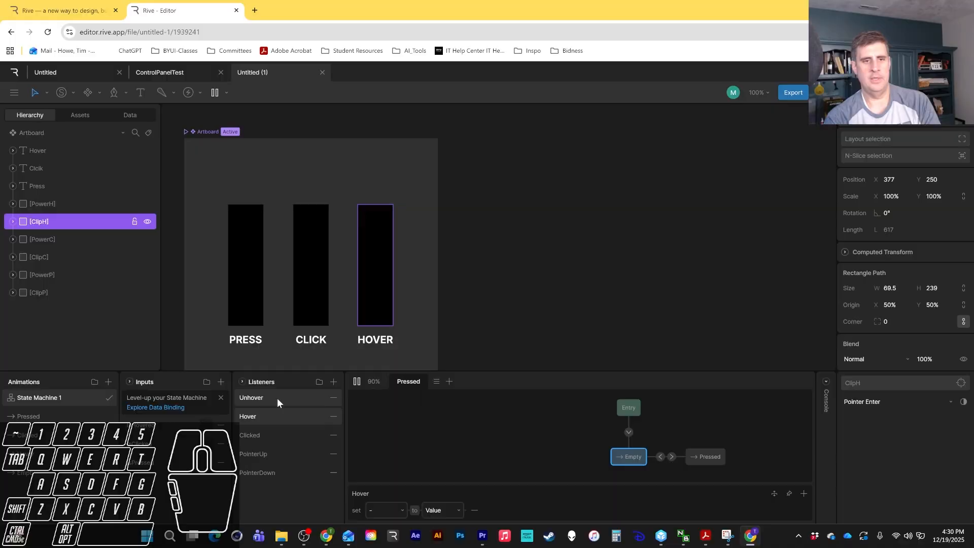
{"action": "left_click", "coordinate": [894, 398]}
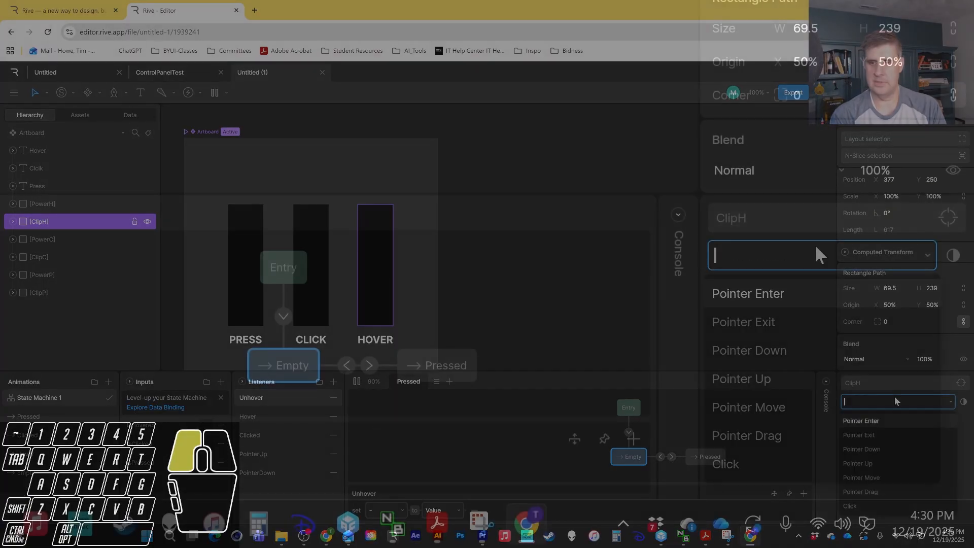
{"action": "left_click", "coordinate": [891, 434]}
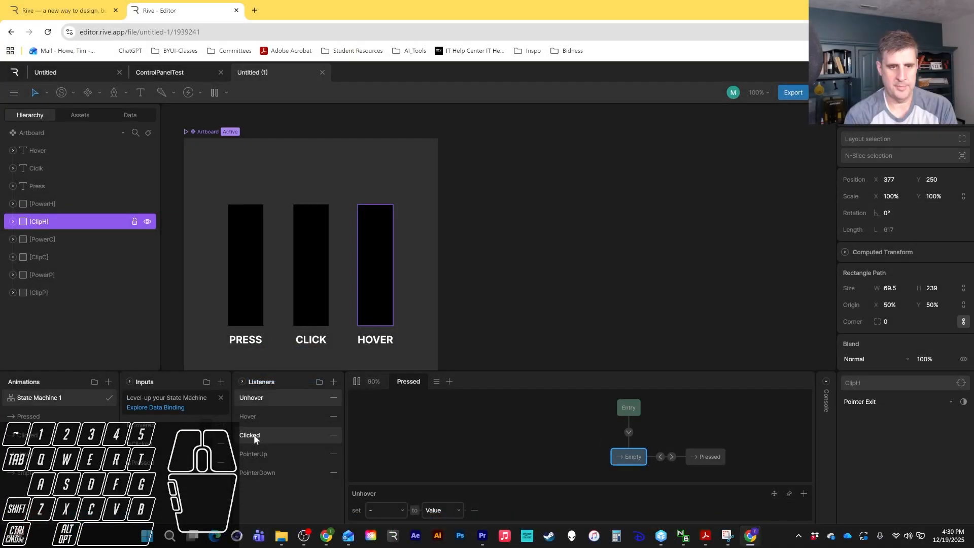
Set the Clicked listener's event to Click.
{"action": "left_click", "coordinate": [254, 434]}
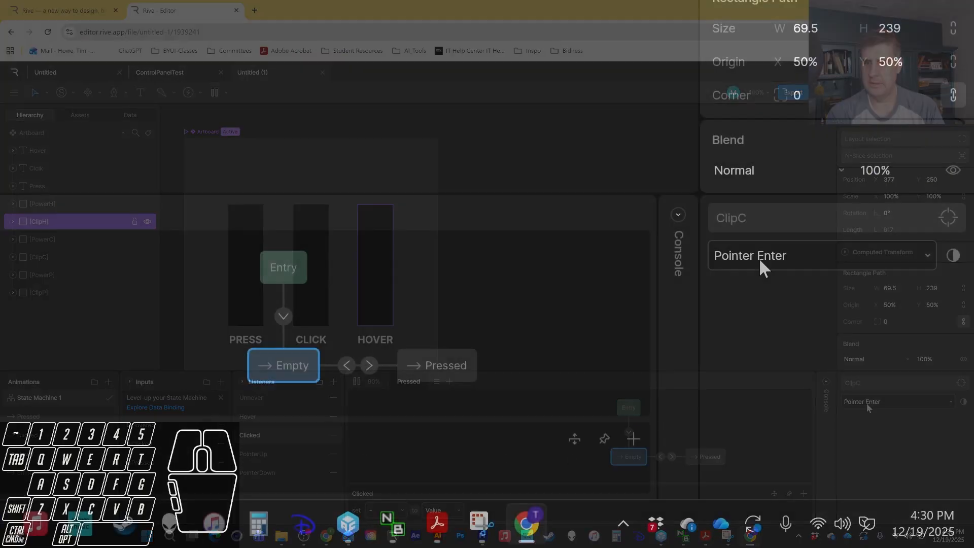
{"action": "left_click", "coordinate": [892, 401]}
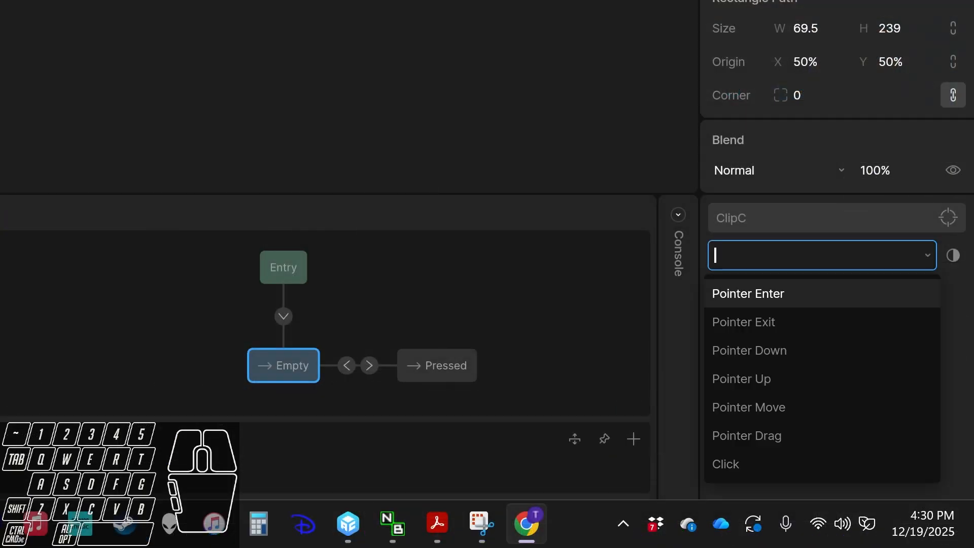
{"action": "left_click", "coordinate": [759, 471]}
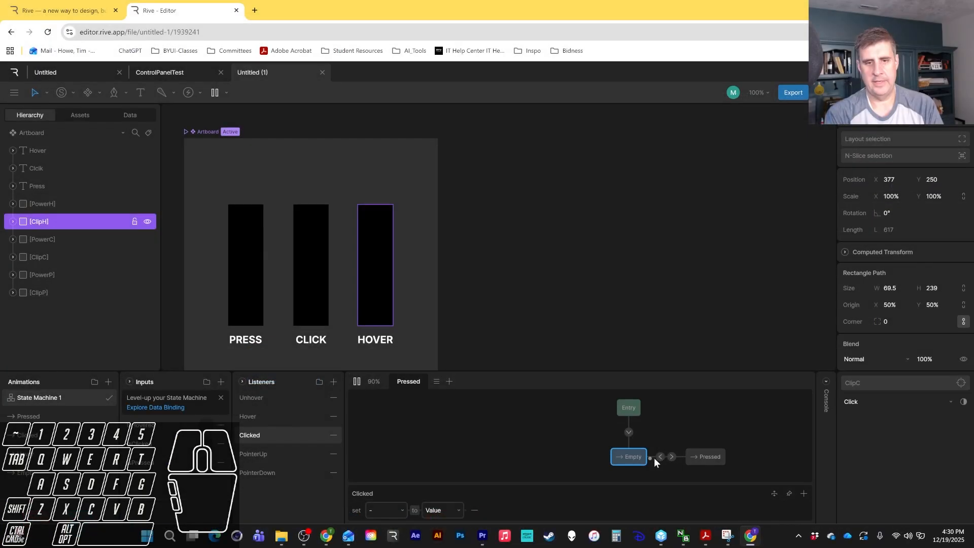
Add an Input Change action to the Hover listener that sets IsHovered to true.
{"action": "left_click", "coordinate": [280, 456]}
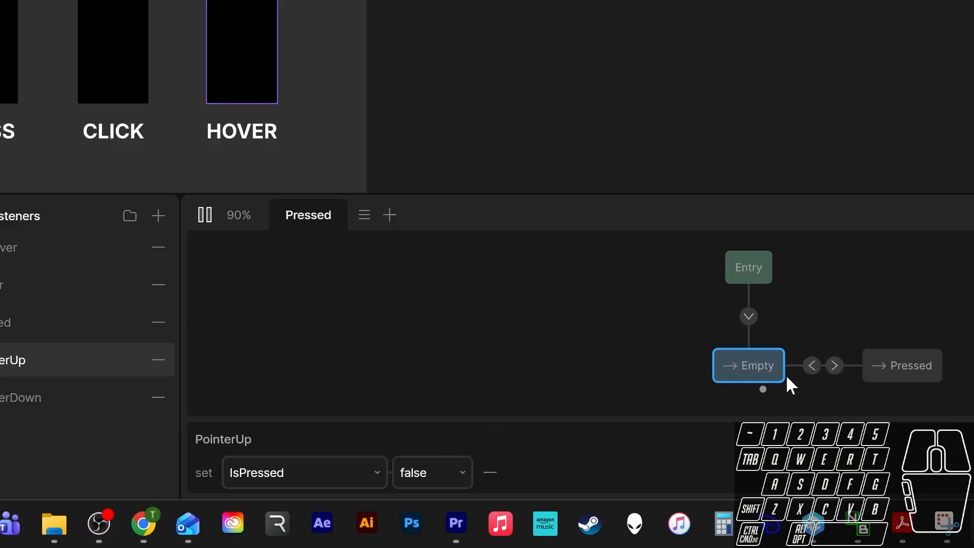
{"action": "left_click", "coordinate": [19, 399]}
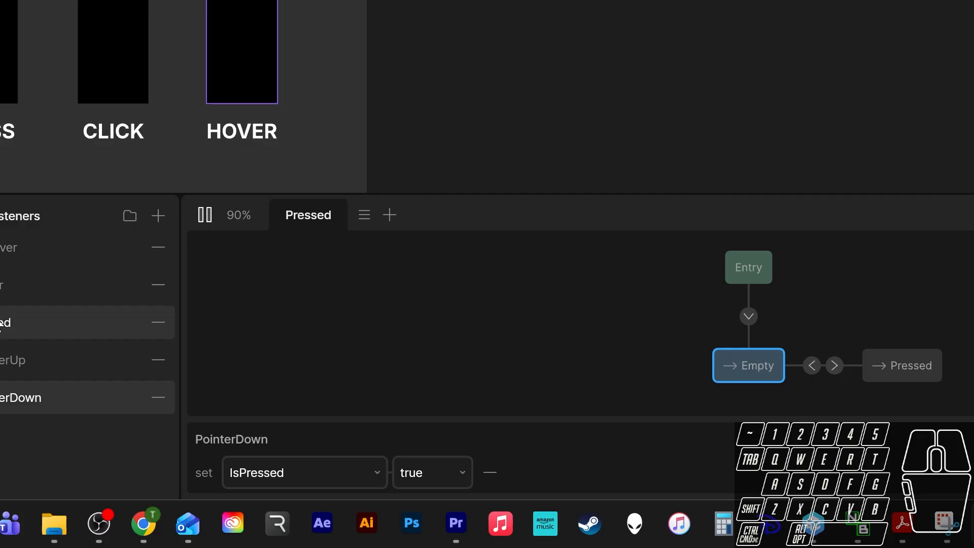
{"action": "left_click", "coordinate": [46, 291]}
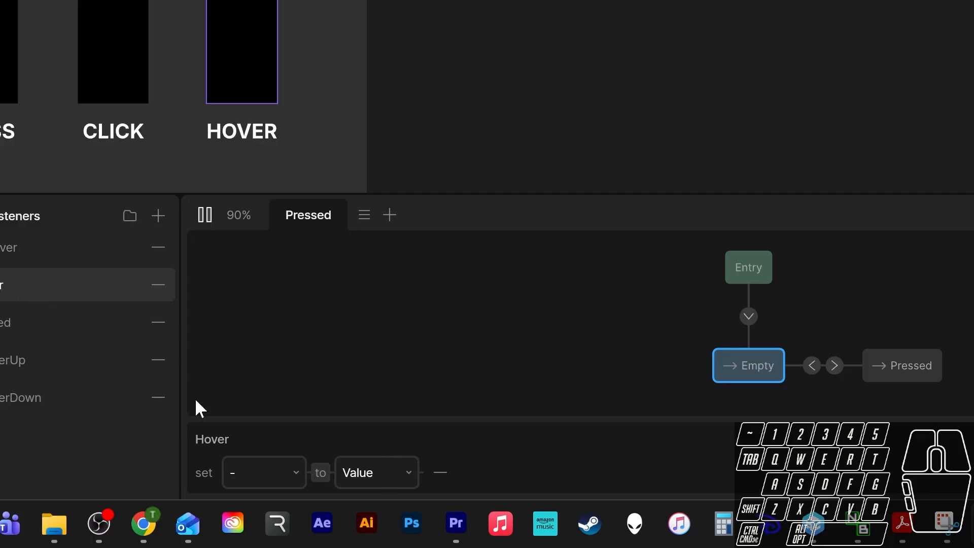
{"action": "left_click", "coordinate": [301, 477]}
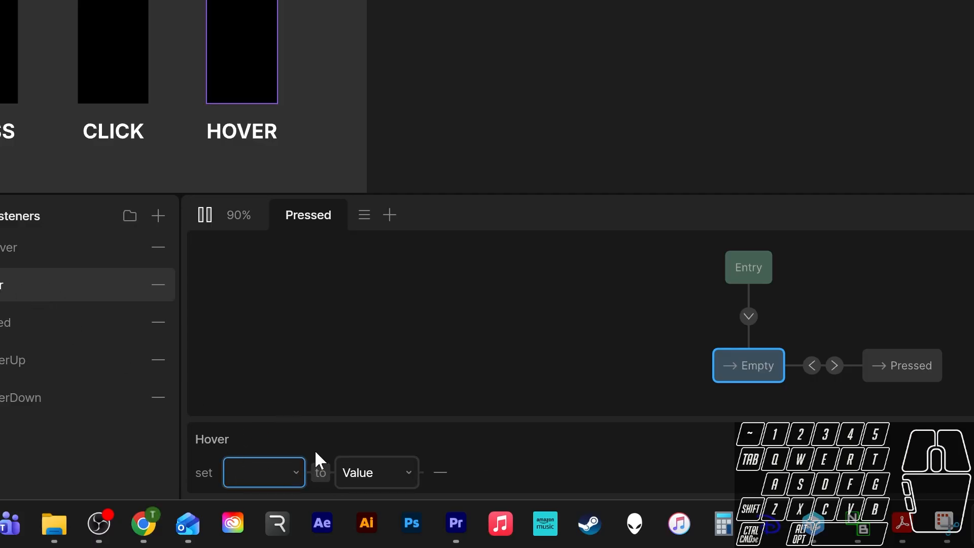
{"action": "left_click", "coordinate": [440, 471]}
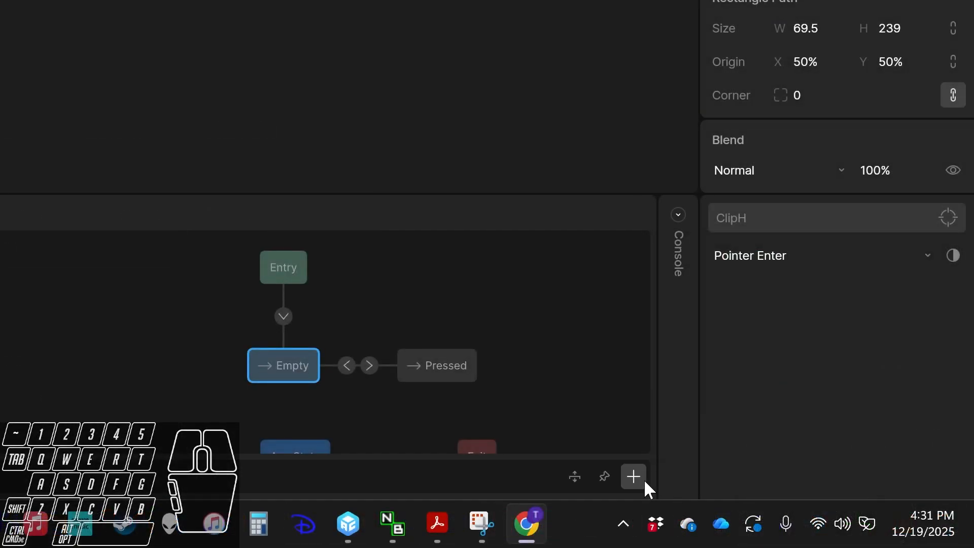
{"action": "left_click", "coordinate": [643, 481]}
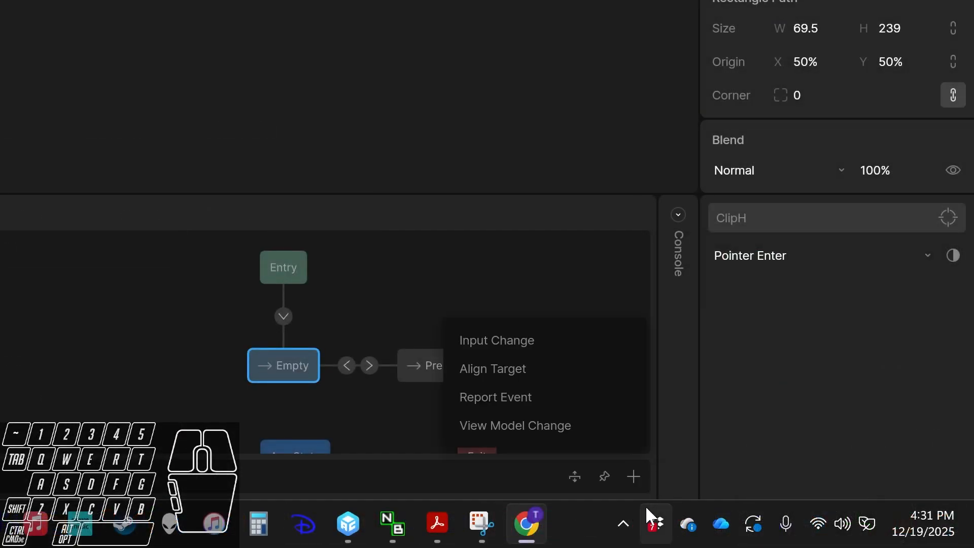
{"action": "left_click", "coordinate": [527, 341]}
{"action": "left_click", "coordinate": [361, 472]}
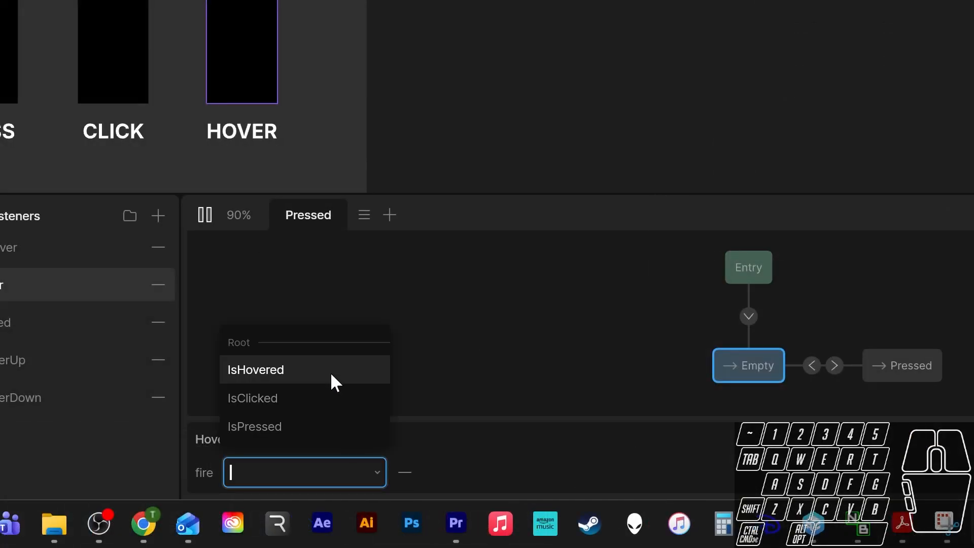
{"action": "left_click", "coordinate": [314, 369]}
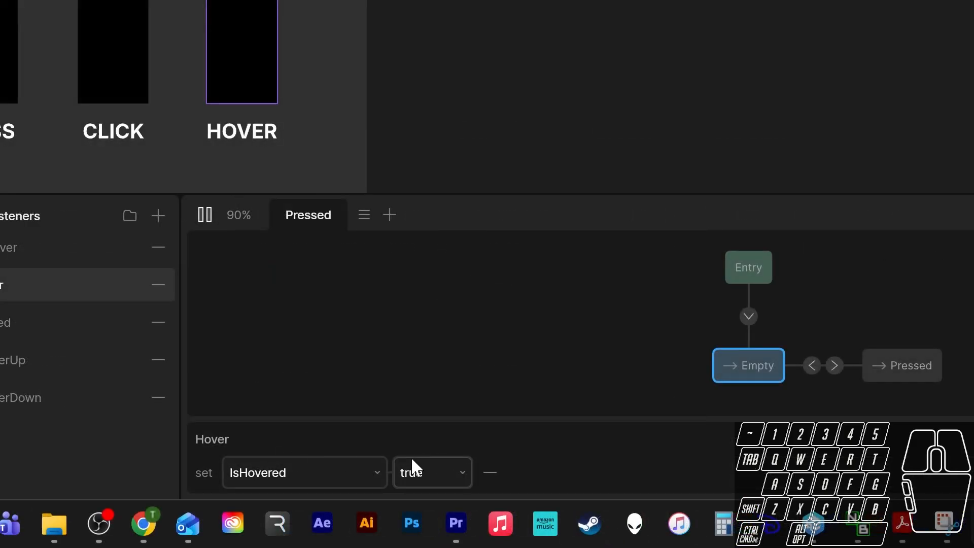
Give the Unhover listener an Input Change action that sets IsHovered to false.
{"action": "left_click", "coordinate": [17, 253]}
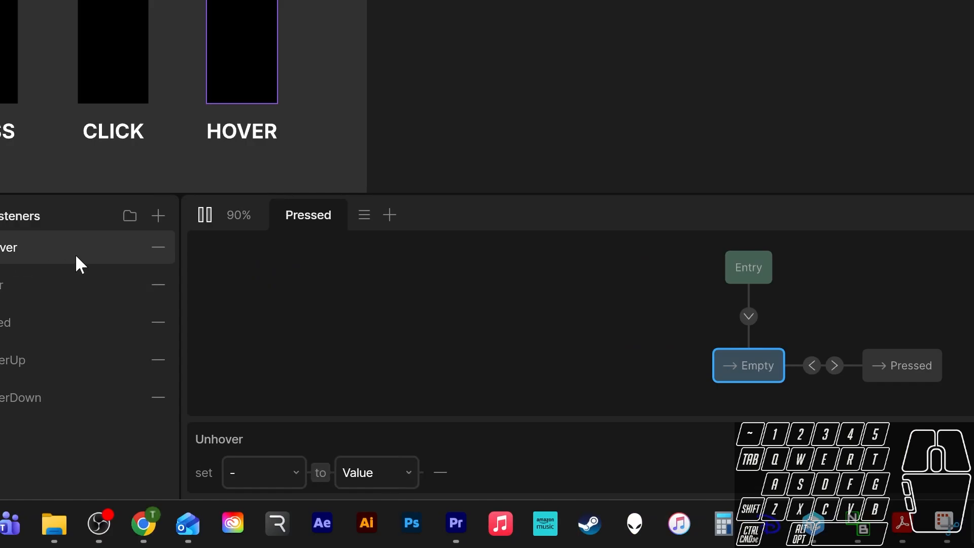
{"action": "left_click", "coordinate": [440, 472]}
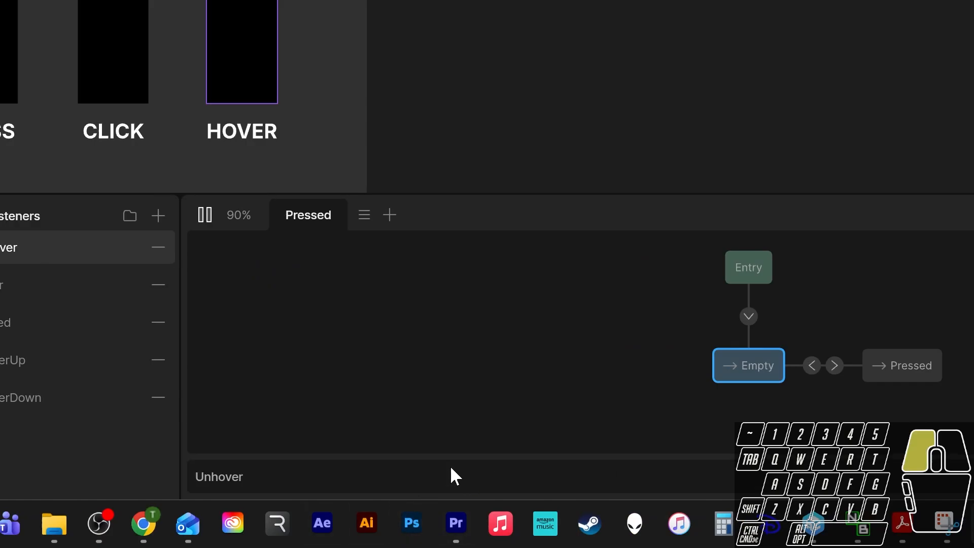
{"action": "left_click", "coordinate": [632, 474]}
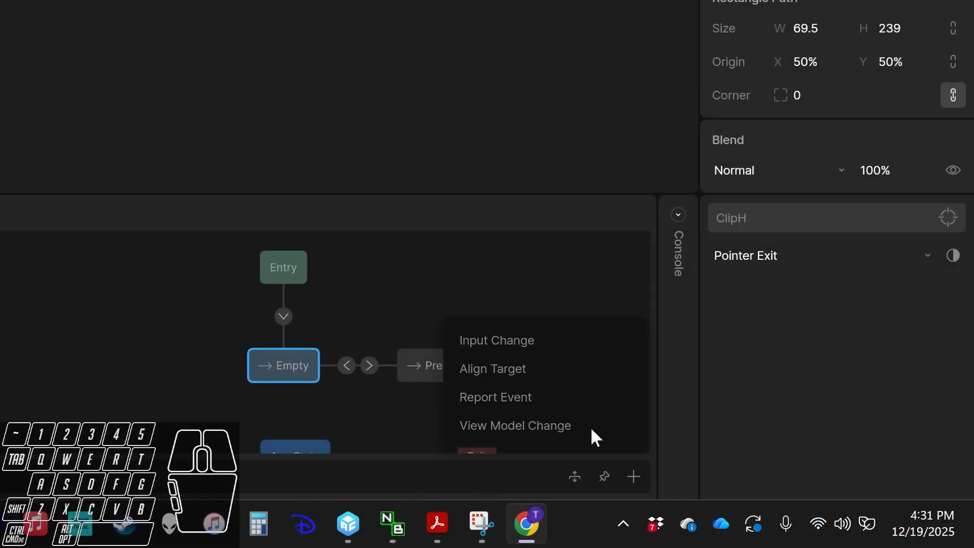
{"action": "left_click", "coordinate": [543, 346]}
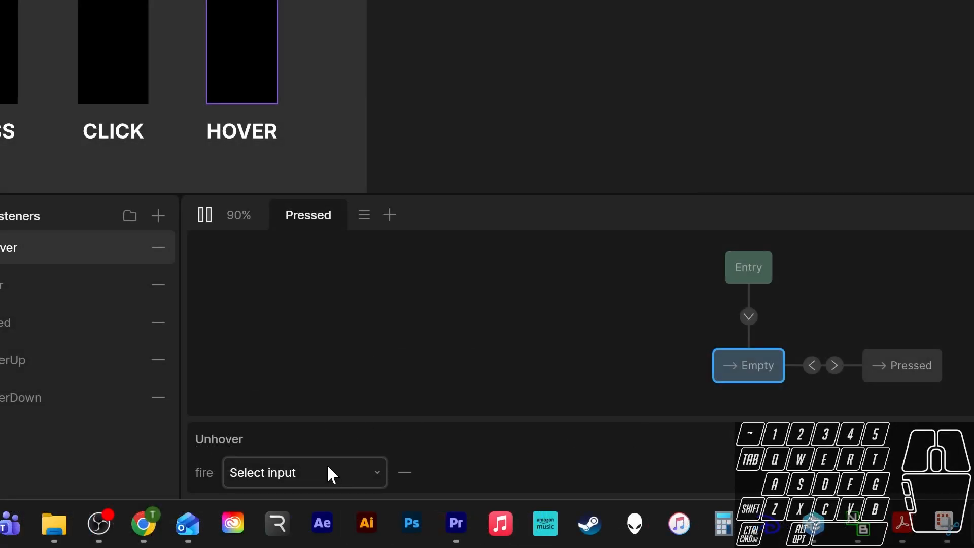
{"action": "left_click", "coordinate": [327, 471]}
{"action": "left_click", "coordinate": [315, 376]}
{"action": "left_click", "coordinate": [426, 472]}
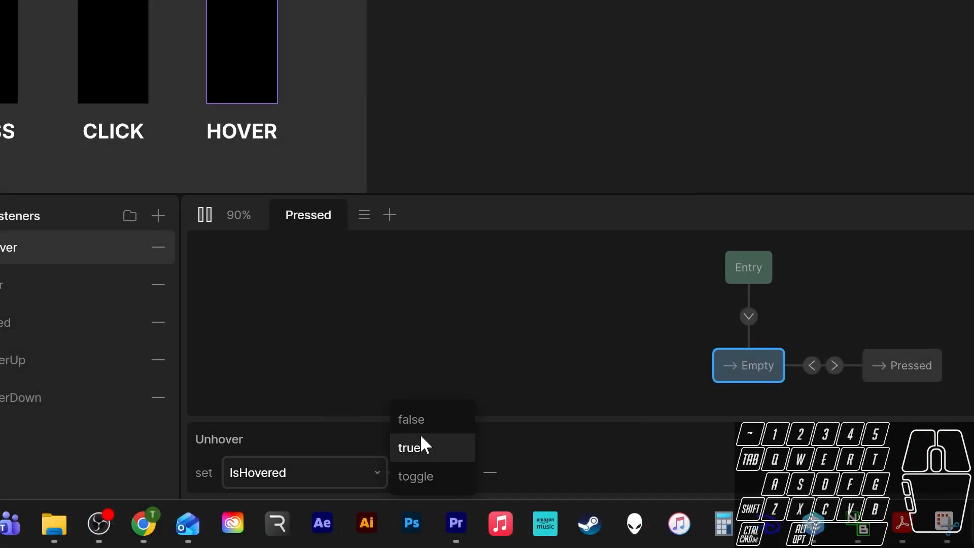
{"action": "left_click", "coordinate": [423, 417]}
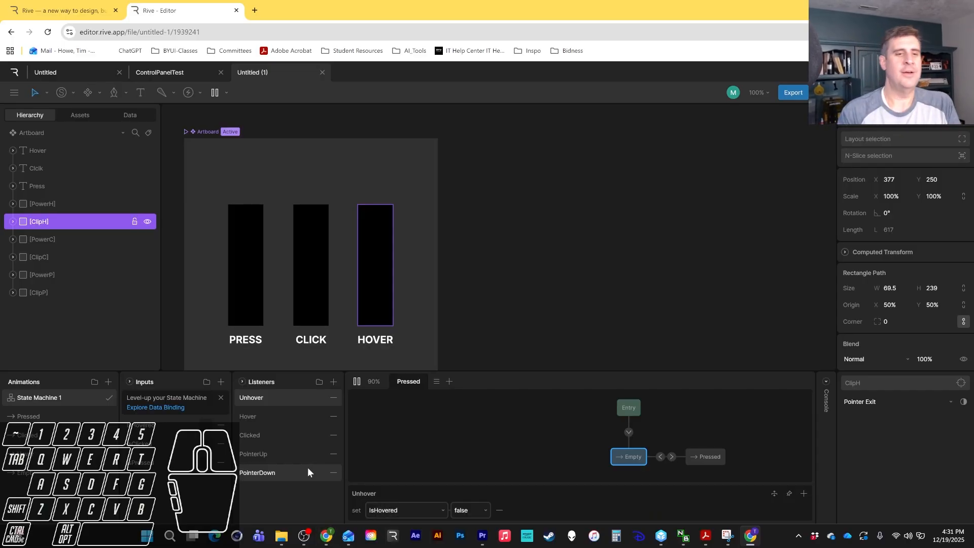
Give the Clicked listener an Input Change action that sets IsClicked to toggle.
{"action": "left_click", "coordinate": [253, 433]}
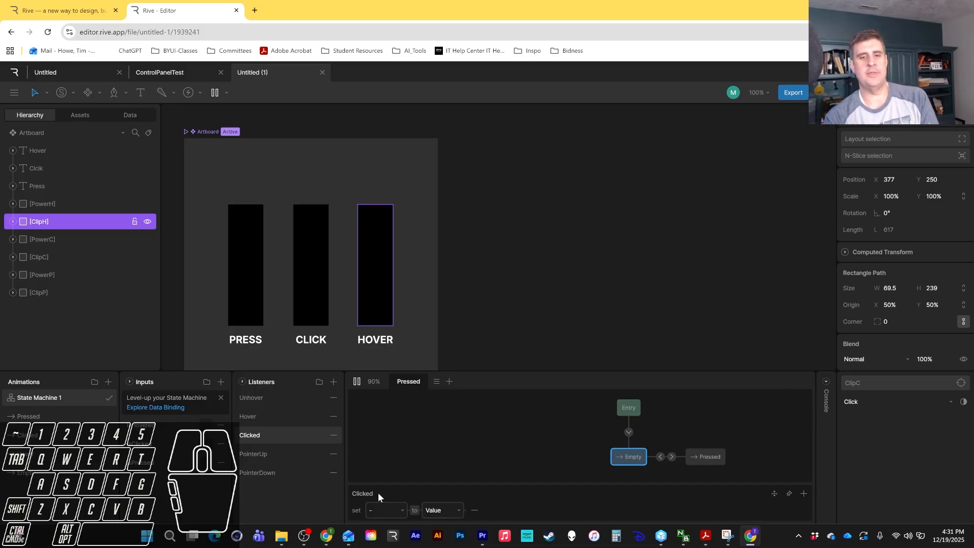
{"action": "left_click", "coordinate": [474, 509]}
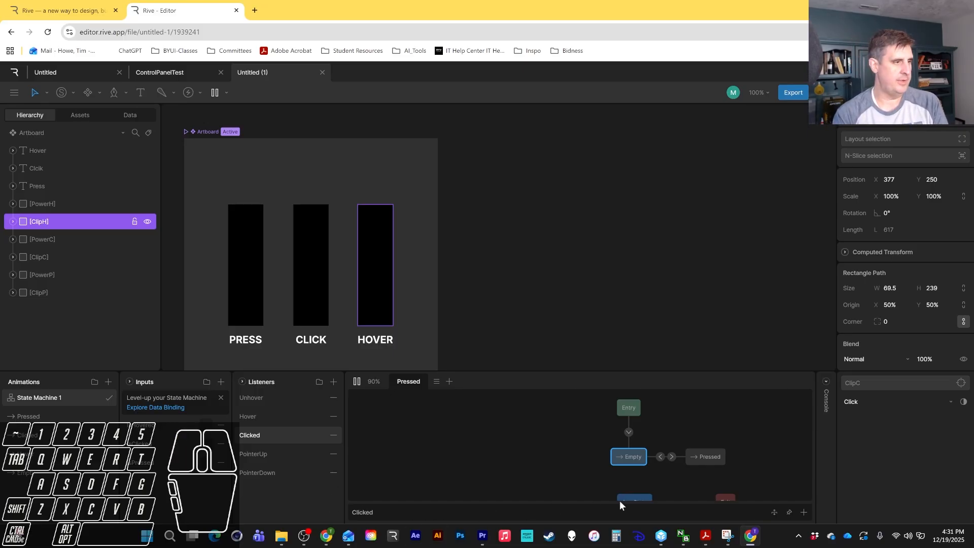
{"action": "left_click", "coordinate": [802, 514]}
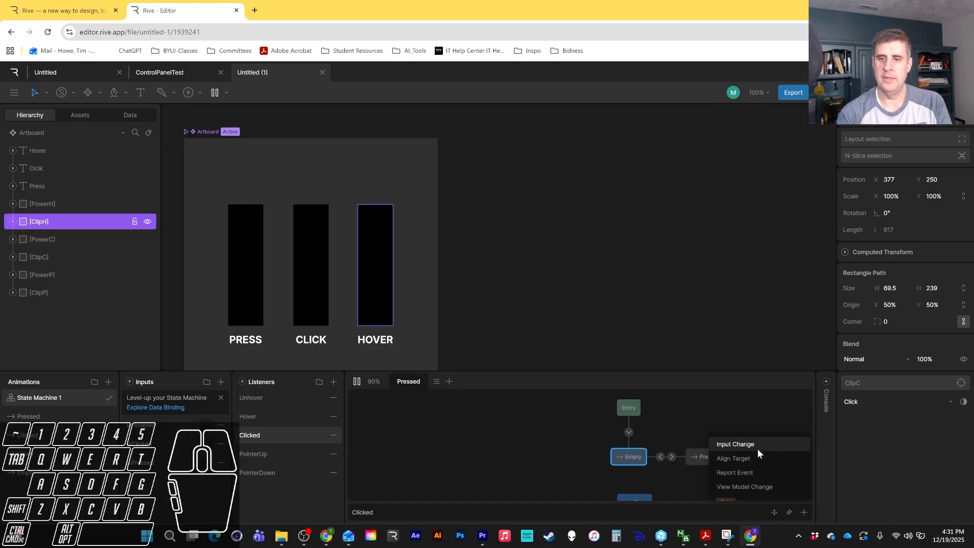
{"action": "left_click", "coordinate": [756, 449]}
{"action": "left_click", "coordinate": [431, 511]}
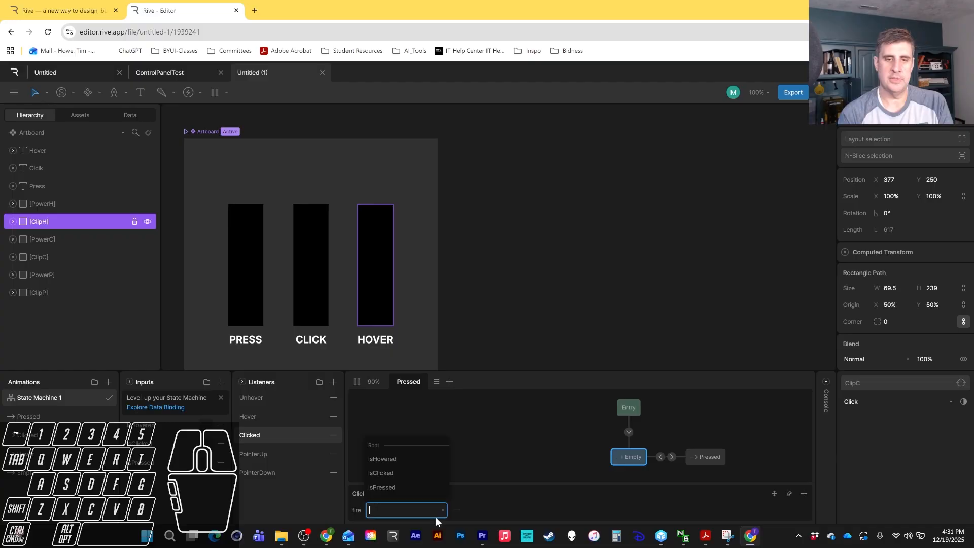
{"action": "left_click", "coordinate": [405, 472]}
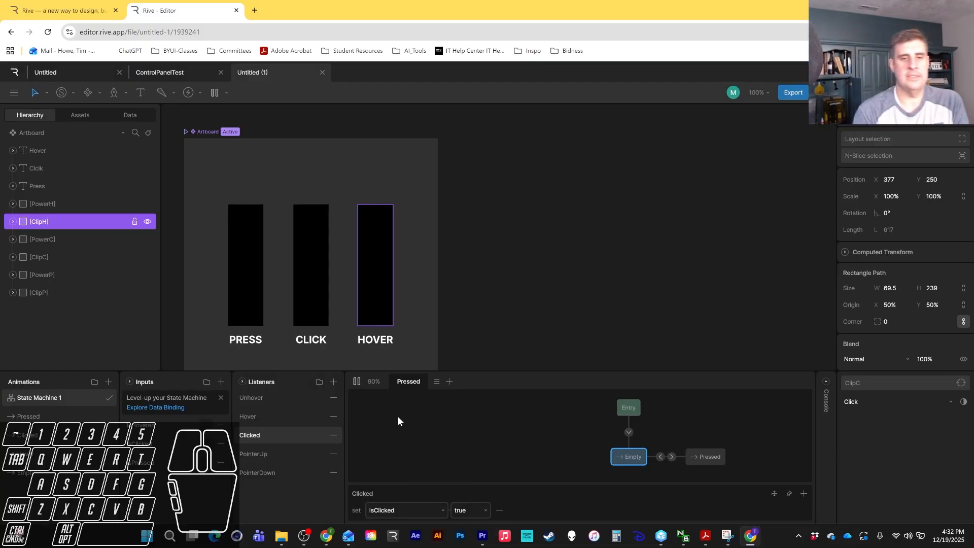
{"action": "left_click", "coordinate": [356, 381]}
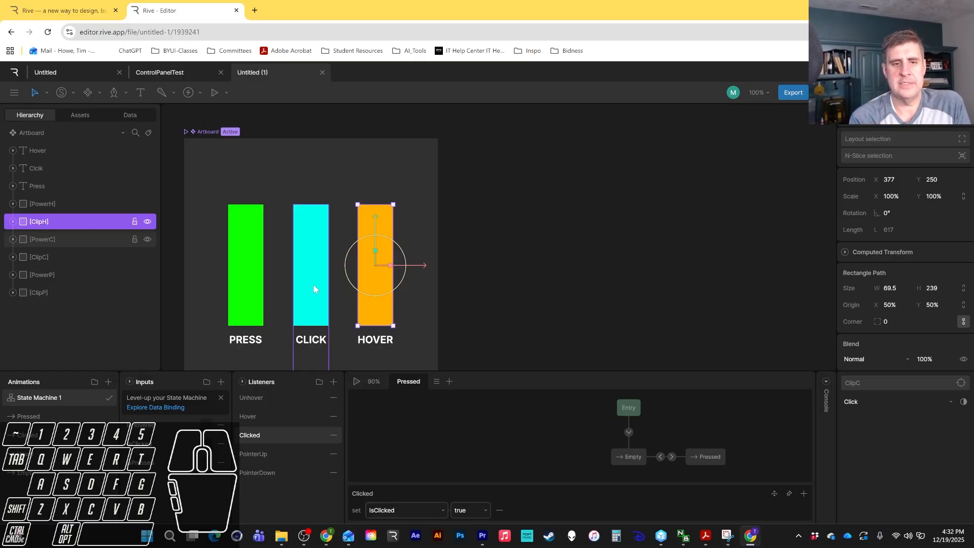
{"action": "left_click", "coordinate": [475, 509]}
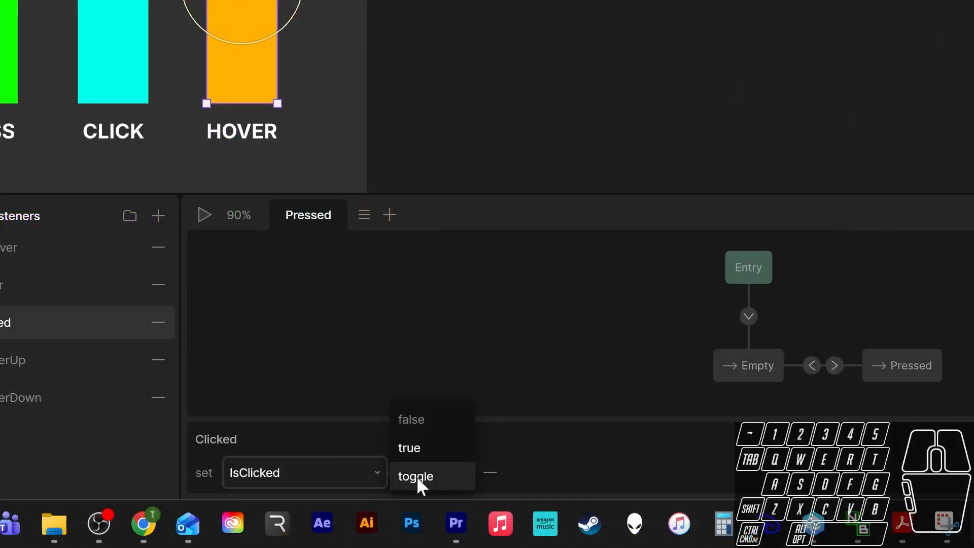
{"action": "left_click", "coordinate": [427, 477]}
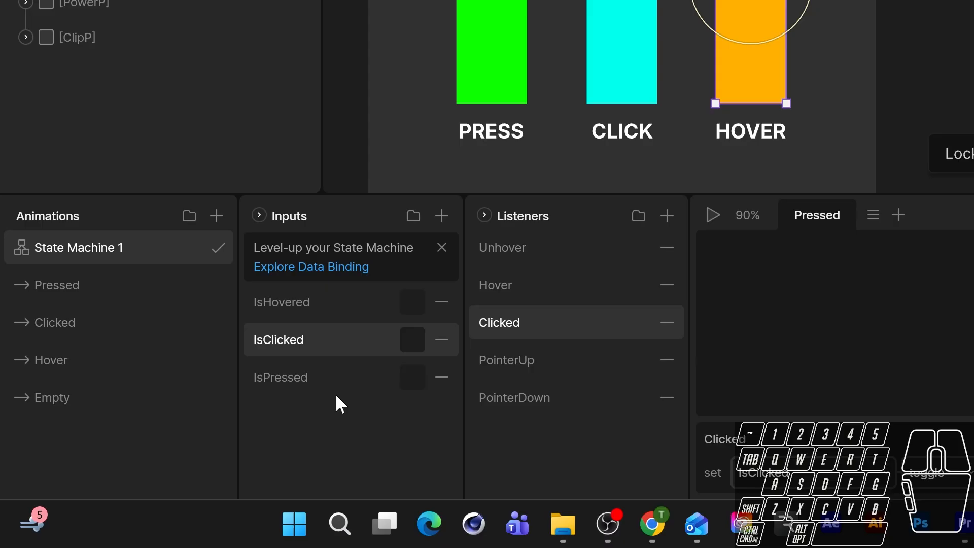
Test the state machine by toggling the IsClicked input and pressing the Press bar in the running preview.
{"action": "left_click", "coordinate": [409, 339]}
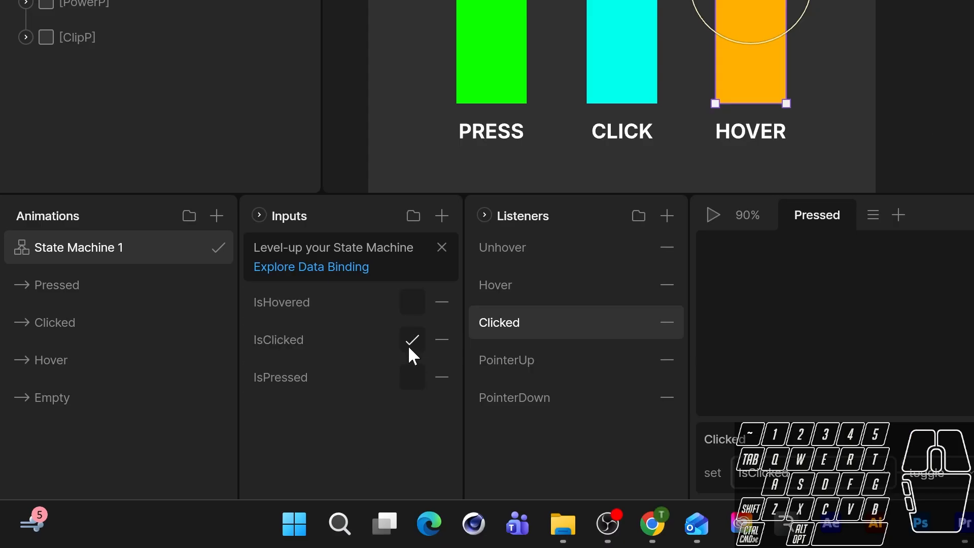
{"action": "left_click", "coordinate": [411, 340]}
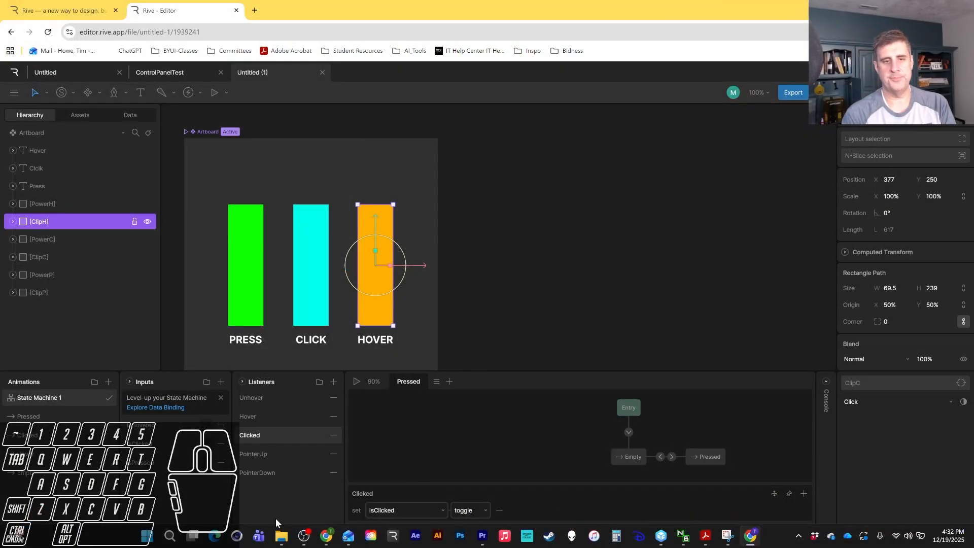
{"action": "left_click", "coordinate": [455, 422]}
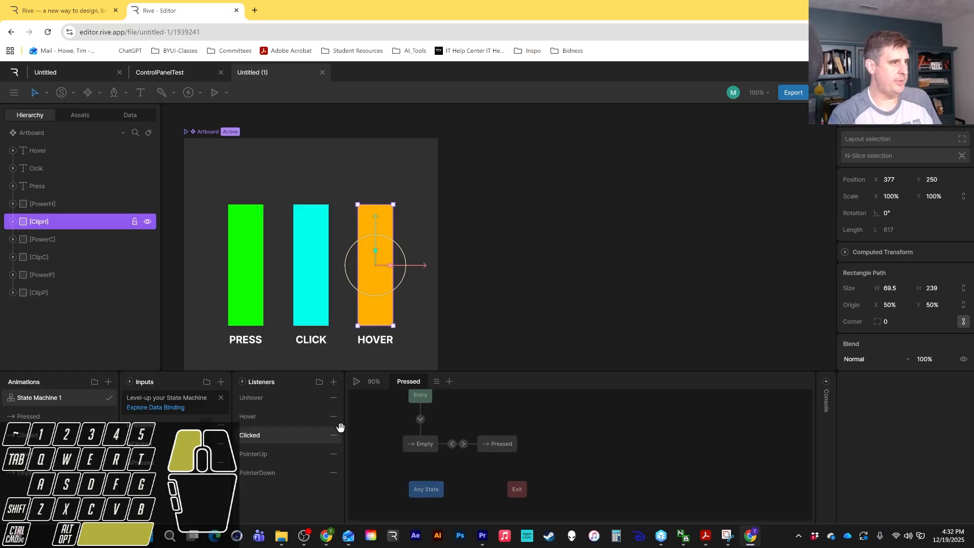
{"action": "left_click_drag", "start_coordinate": [339, 426], "coordinate": [376, 437]}
{"action": "left_click", "coordinate": [356, 381]}
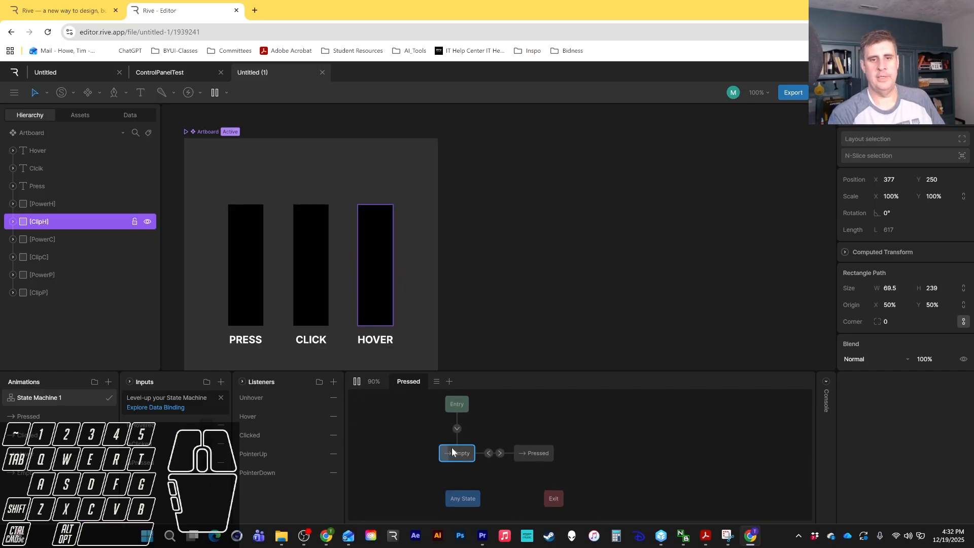
{"action": "left_click", "coordinate": [255, 292]}
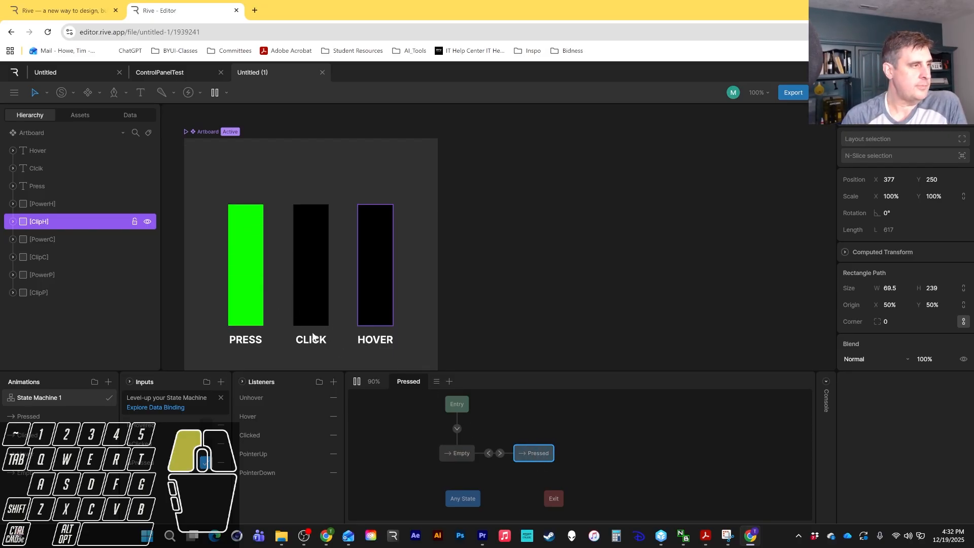
{"action": "left_click_drag", "start_coordinate": [313, 336], "coordinate": [239, 296]}
{"action": "left_click", "coordinate": [249, 289]}
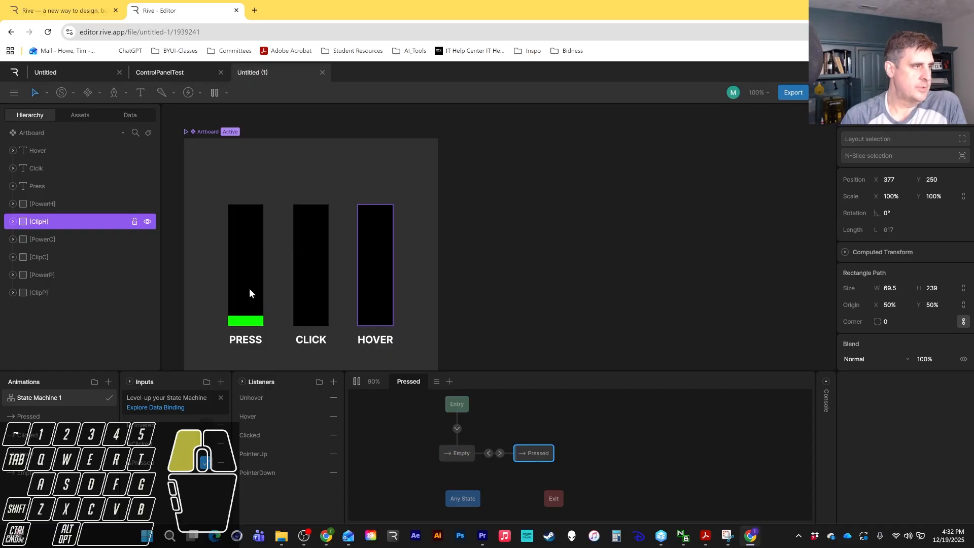
{"action": "left_click", "coordinate": [250, 289]}
{"action": "left_click", "coordinate": [248, 288]}
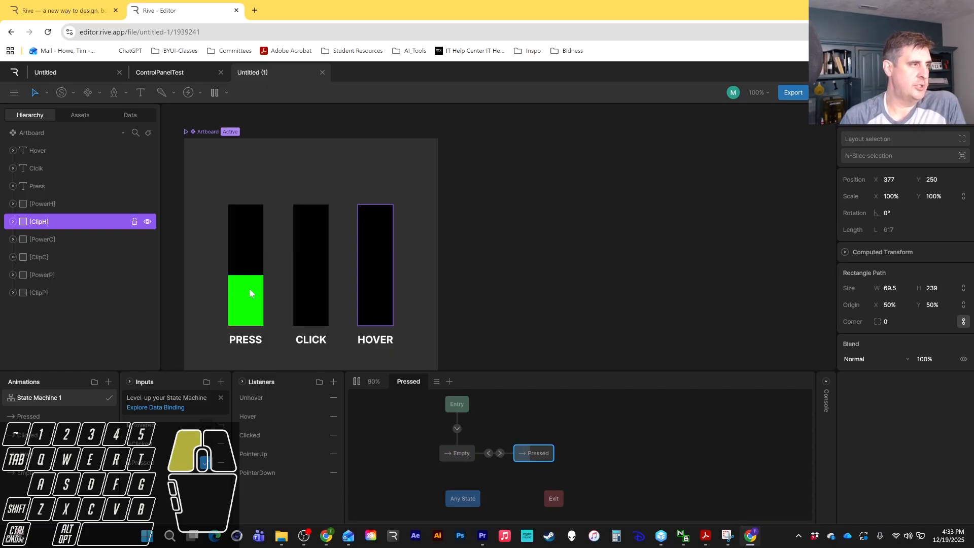
Set the Empty to Pressed transition's duration to 100%.
{"action": "left_click", "coordinate": [500, 453]}
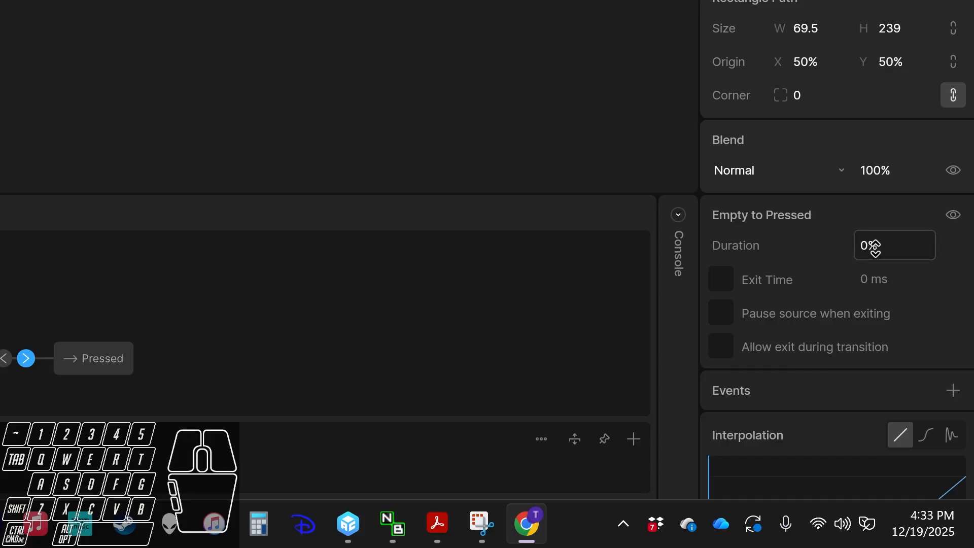
{"action": "left_click", "coordinate": [874, 247]}
{"action": "double_click", "coordinate": [875, 248]}
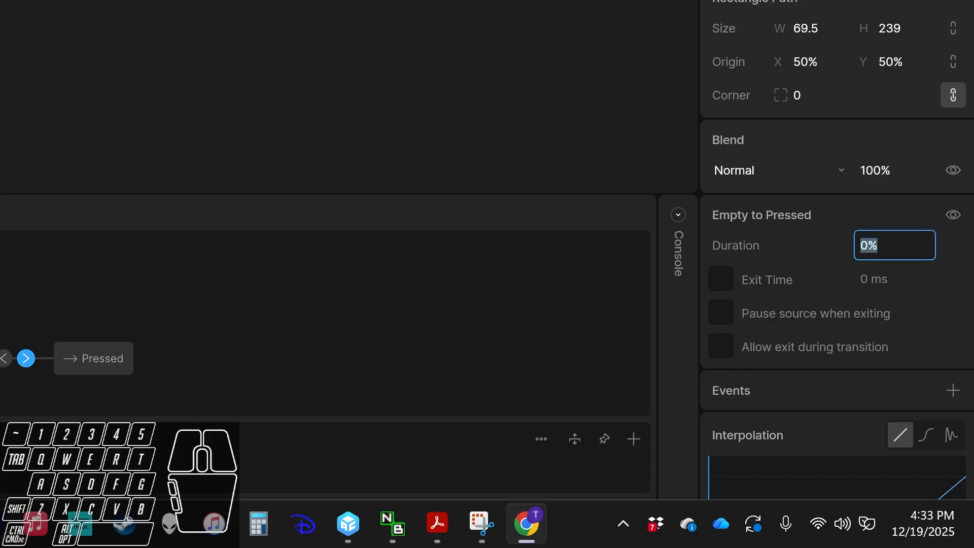
{"action": "type", "text": "100"}
{"action": "key", "text": "Return"}
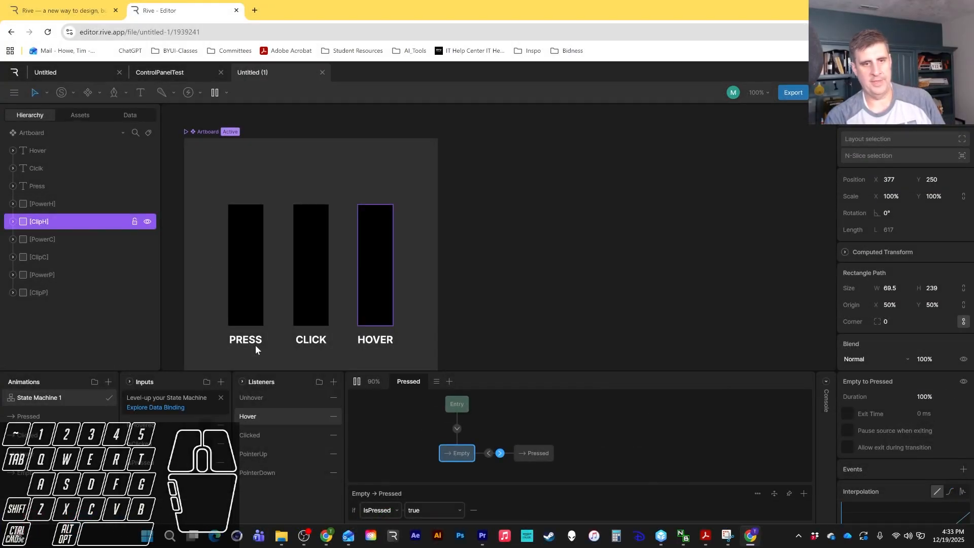
Press the Press bar in the preview to test the slower transition.
{"action": "left_click", "coordinate": [245, 302]}
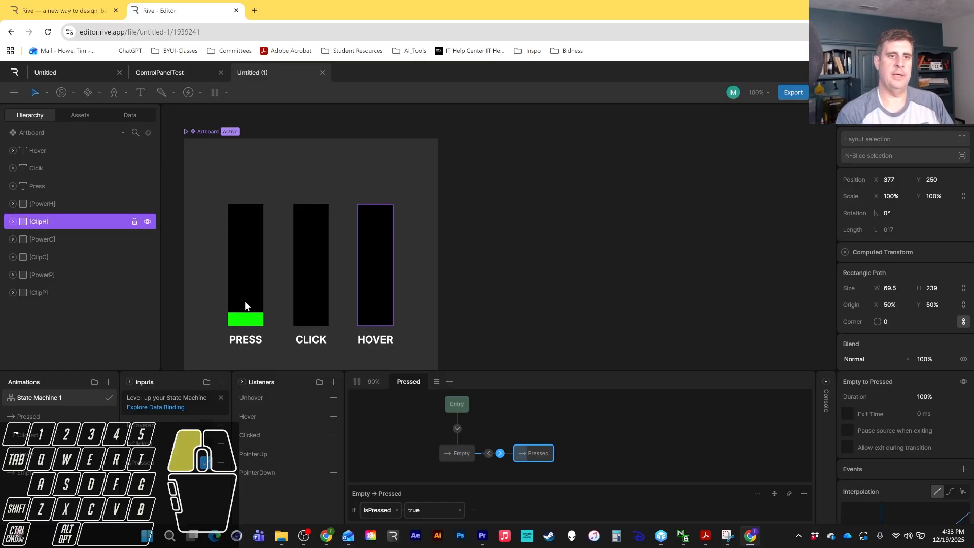
{"action": "left_click", "coordinate": [260, 282]}
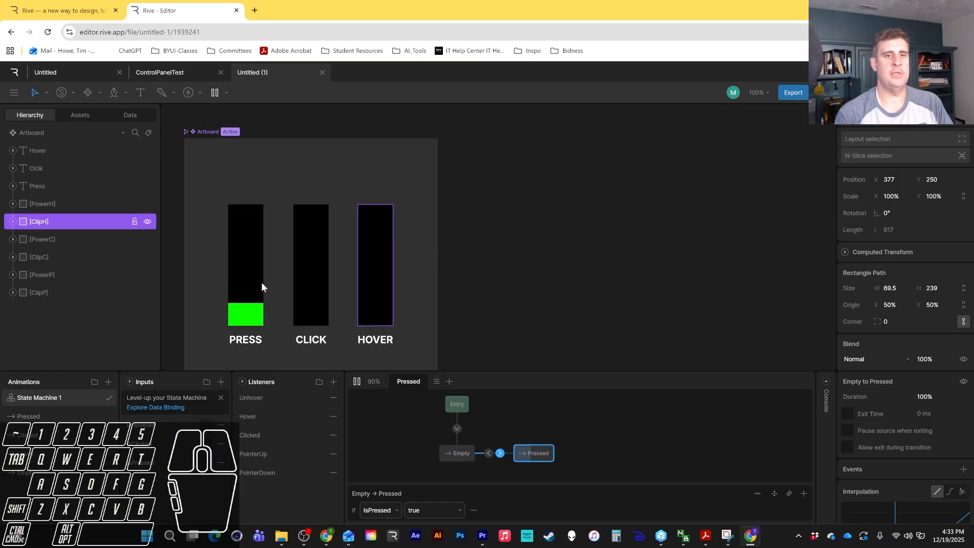
{"action": "left_click", "coordinate": [238, 303]}
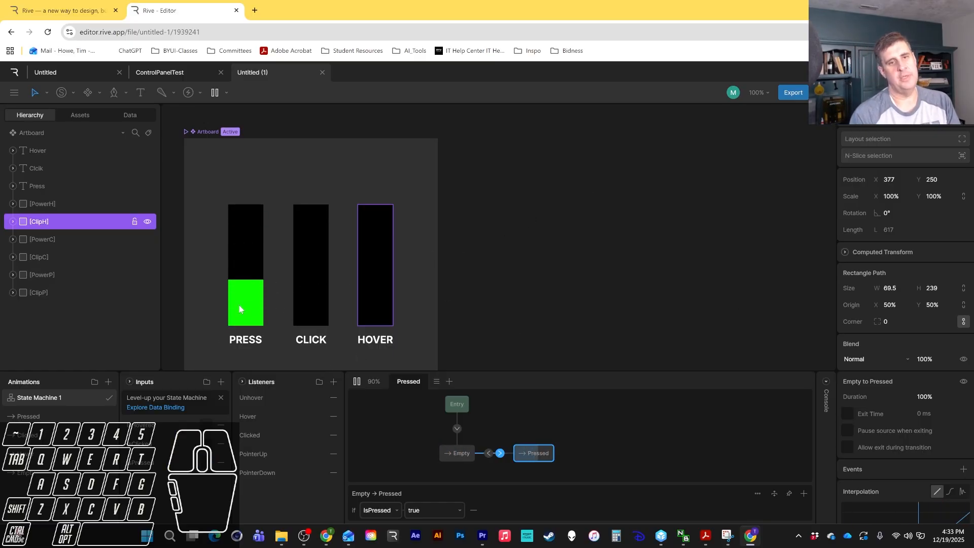
Set the Empty to Pressed transition's duration to 0% and test by pressing the Press bar in the preview.
{"action": "left_click", "coordinate": [932, 397]}
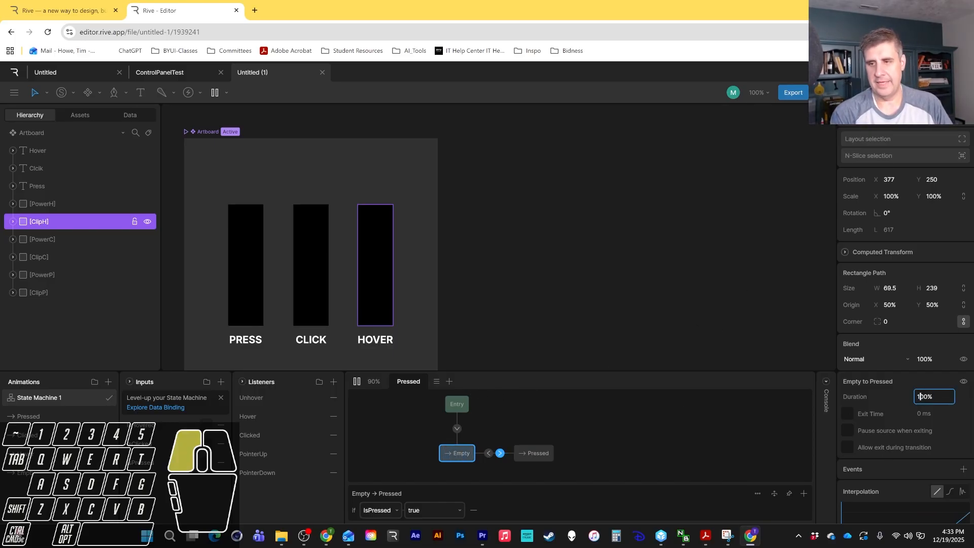
{"action": "left_click", "coordinate": [932, 396]}
{"action": "type", "text": "0"}
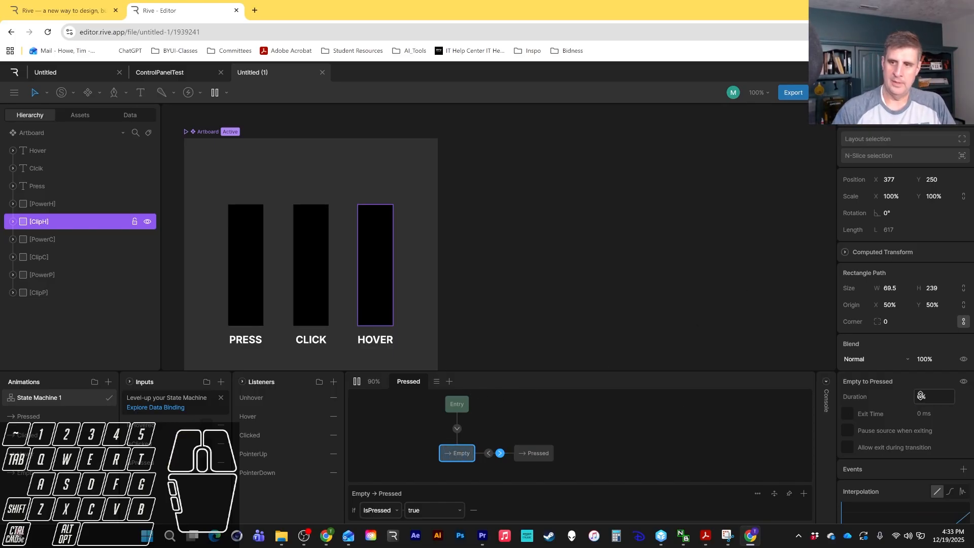
{"action": "key", "text": "Return"}
{"action": "left_click", "coordinate": [229, 303]}
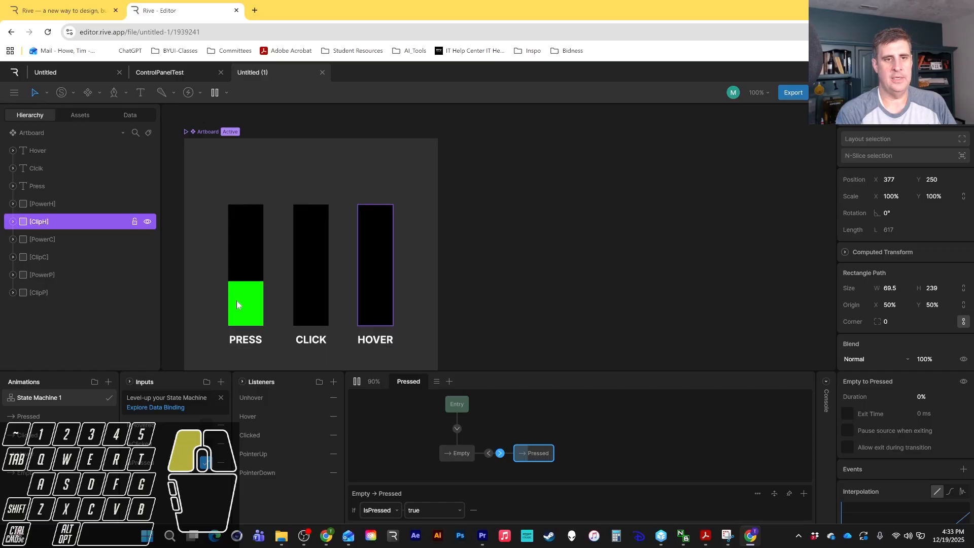
{"action": "left_click", "coordinate": [250, 279]}
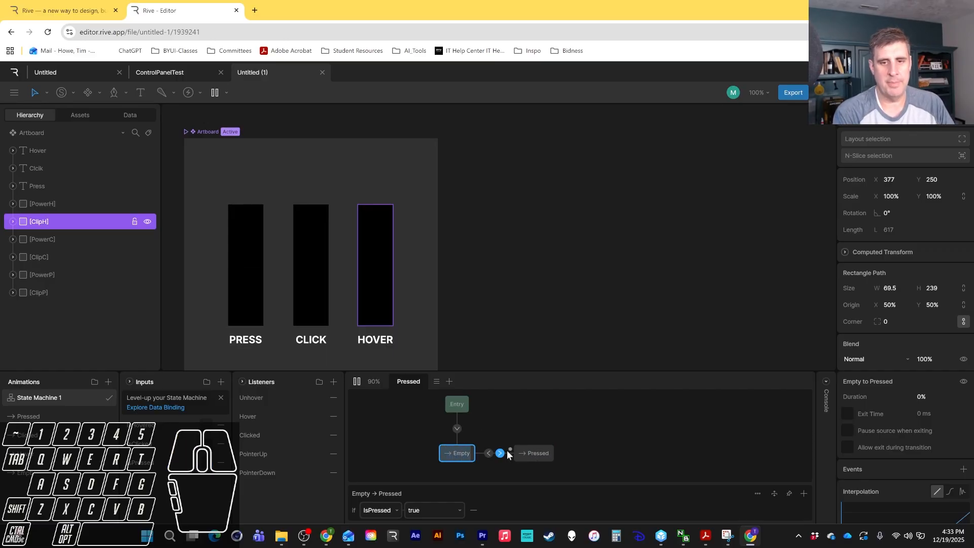
Set the Pressed to Empty transition's duration to 0 ms and test the Press bar in the preview.
{"action": "left_click", "coordinate": [489, 453]}
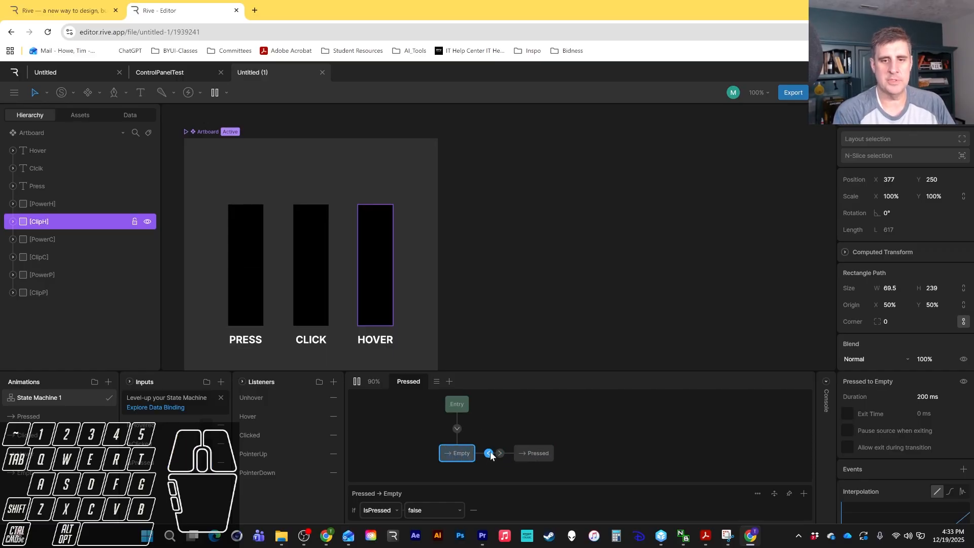
{"action": "left_click", "coordinate": [923, 397]}
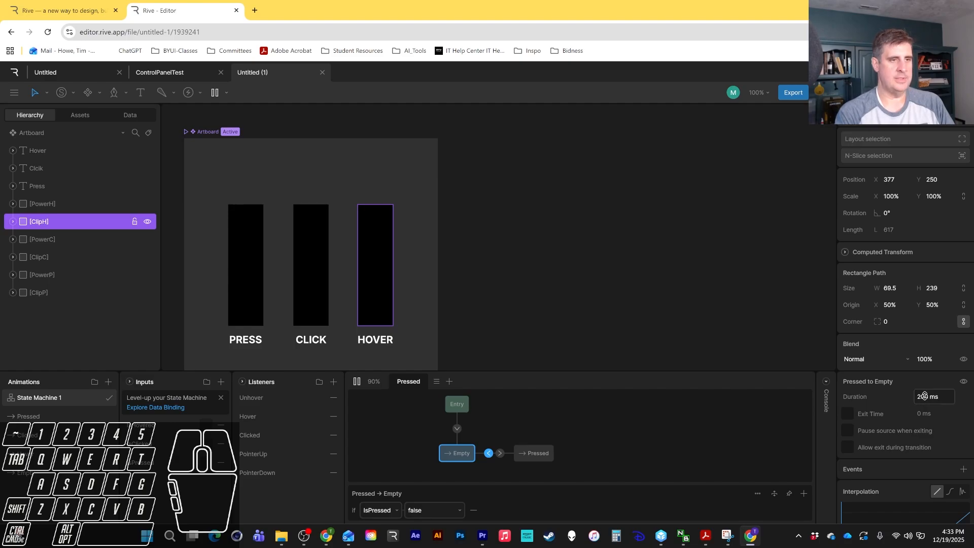
{"action": "double_click", "coordinate": [925, 396]}
{"action": "type", "text": "0"}
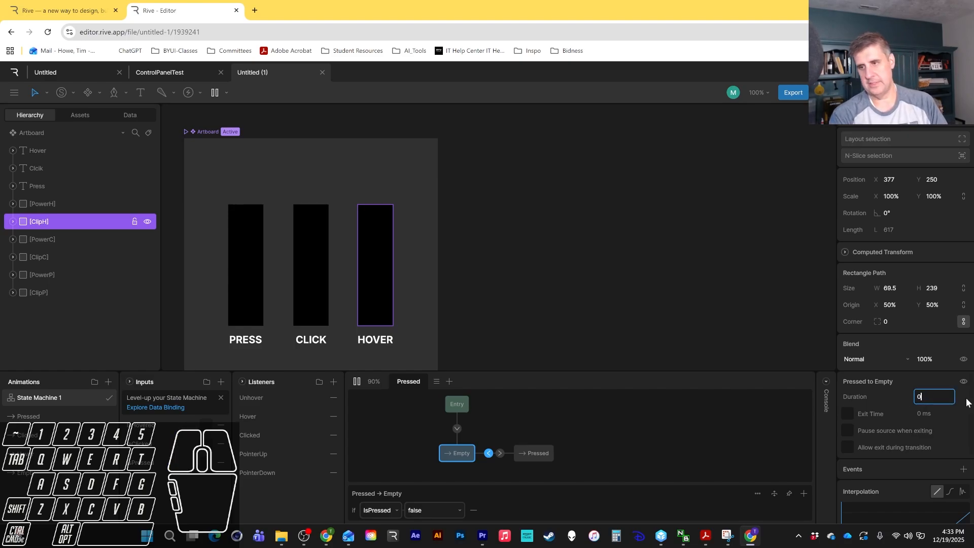
{"action": "key", "text": "Return"}
{"action": "left_click", "coordinate": [260, 297]}
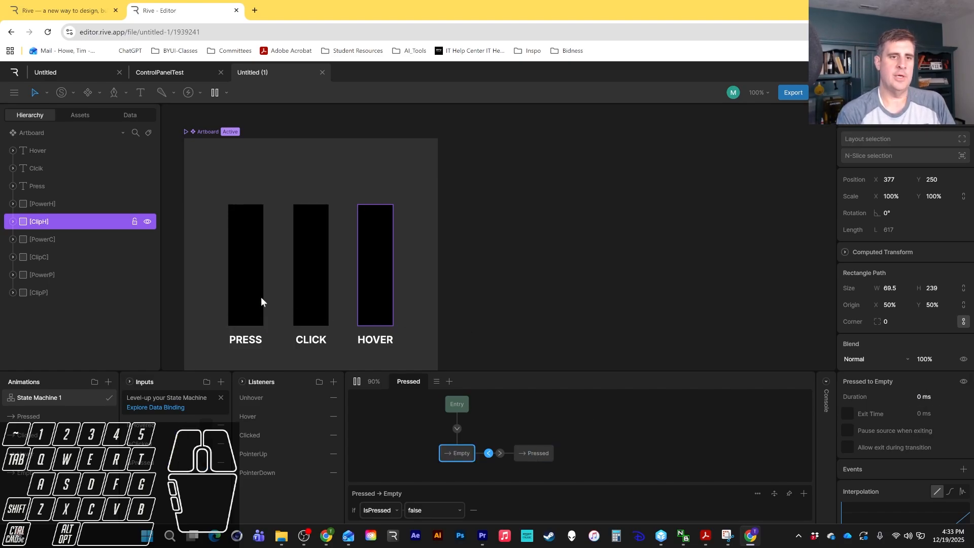
{"action": "left_click", "coordinate": [257, 291]}
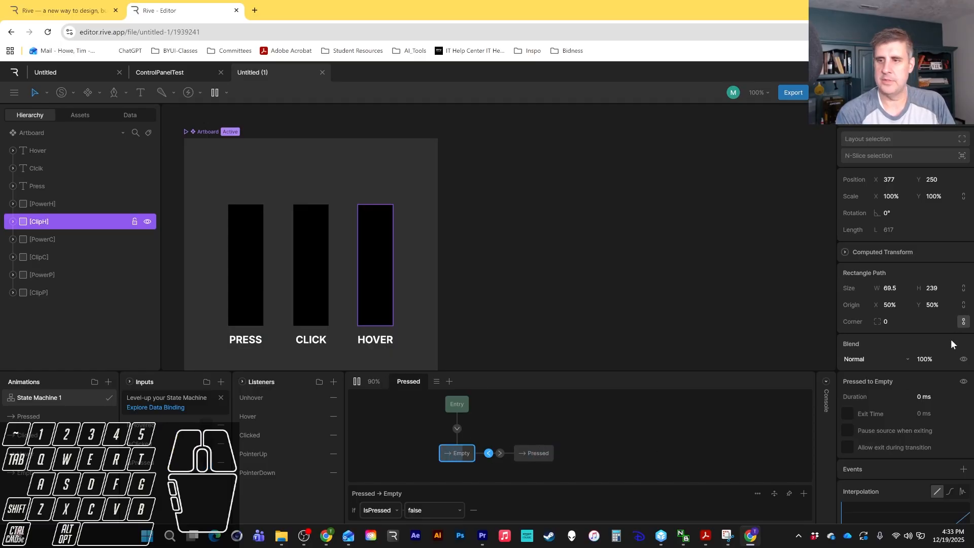
Set the Pressed to Empty transition's duration to 200 ms.
{"action": "left_click", "coordinate": [922, 400]}
{"action": "type", "text": "200"}
{"action": "key", "text": "Return"}
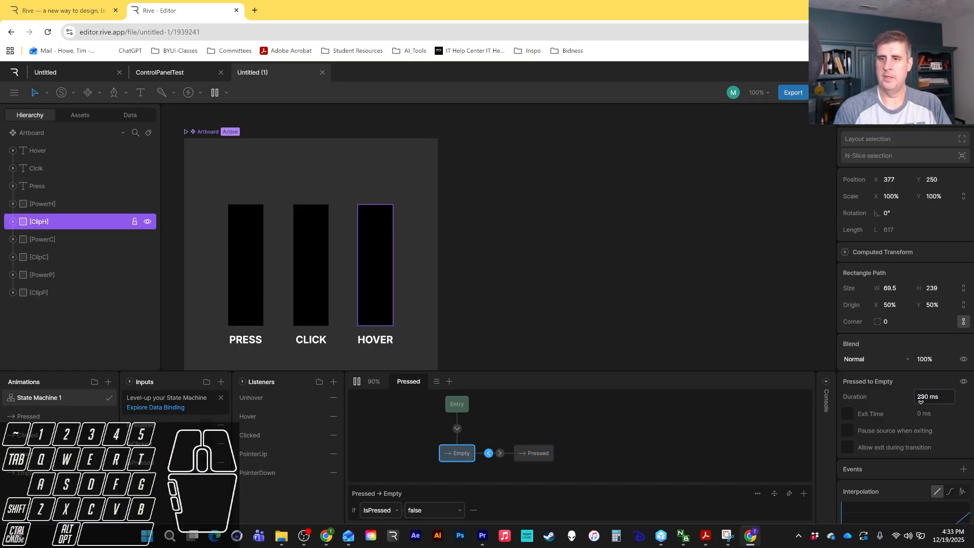
{"action": "left_click", "coordinate": [624, 463]}
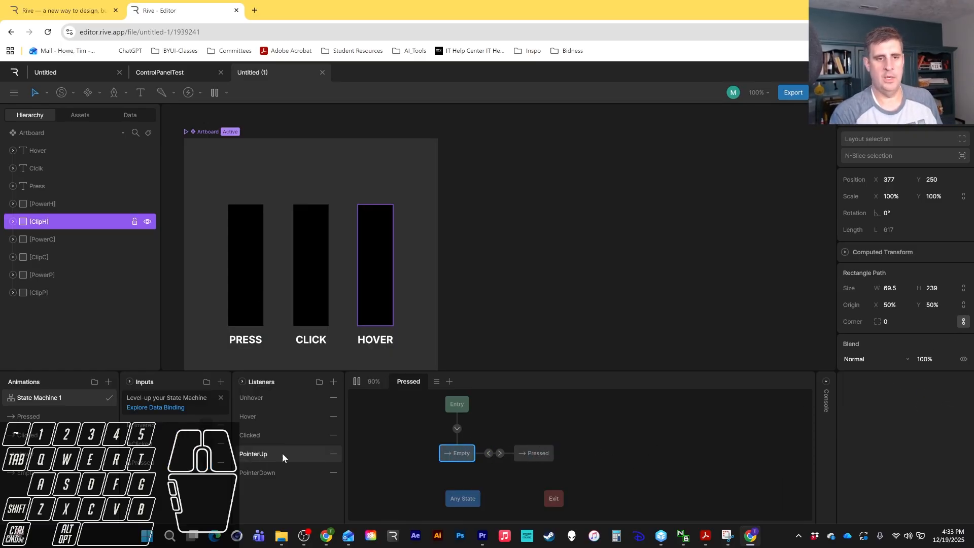
Stop the preview and add a new state machine layer named Clicked.
{"action": "left_click", "coordinate": [354, 381]}
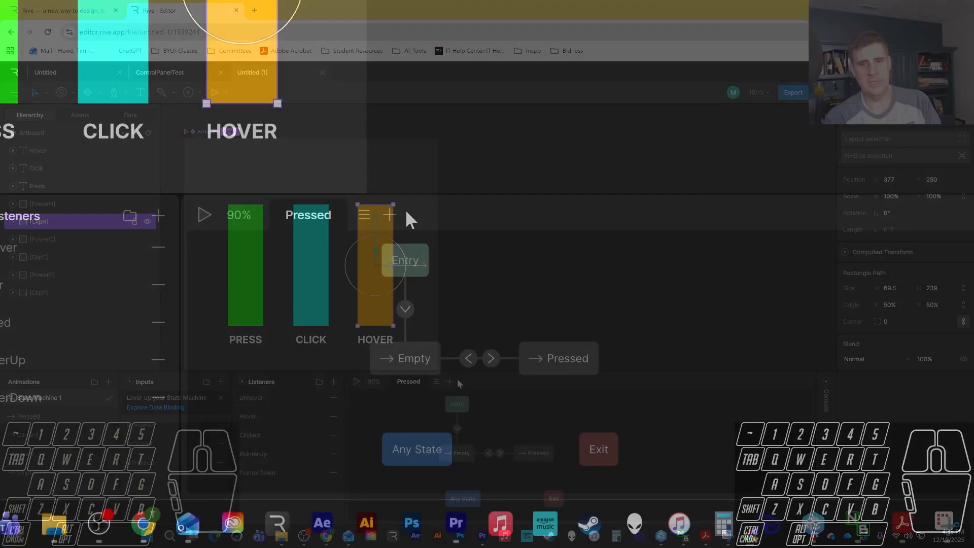
{"action": "left_click", "coordinate": [390, 218]}
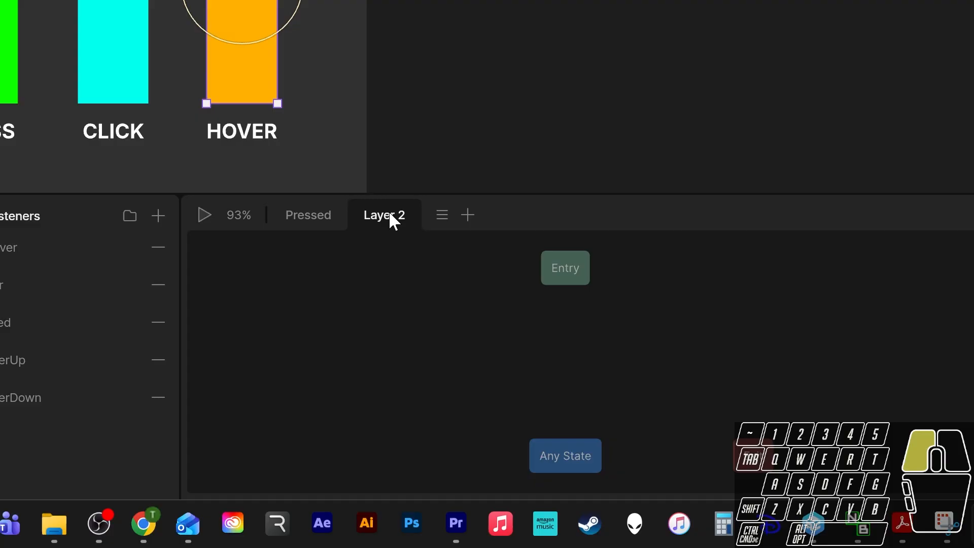
{"action": "double_click", "coordinate": [392, 220]}
{"action": "type", "text": "Clicke"}
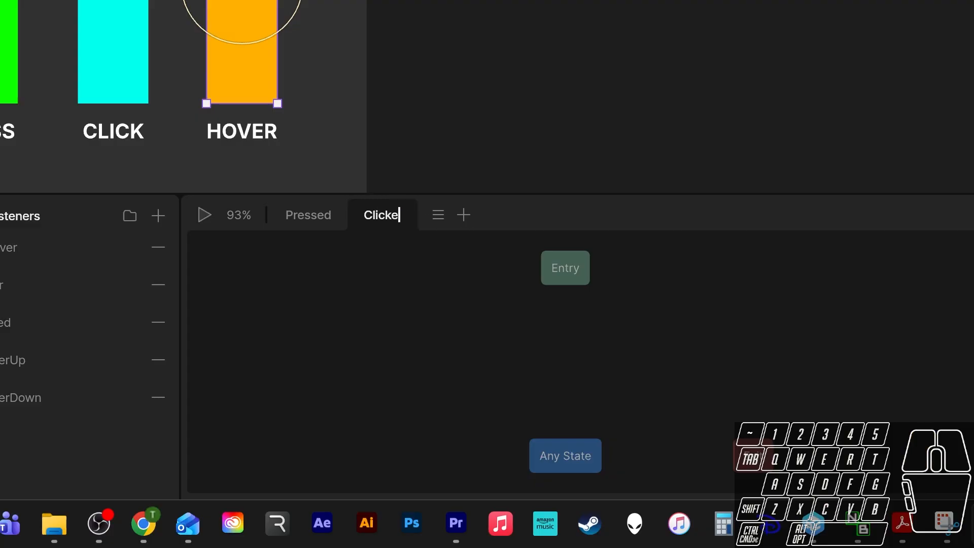
{"action": "type", "text": "d"}
{"action": "key", "text": "Return"}
Add another state machine layer named Hover.
{"action": "left_click", "coordinate": [470, 214]}
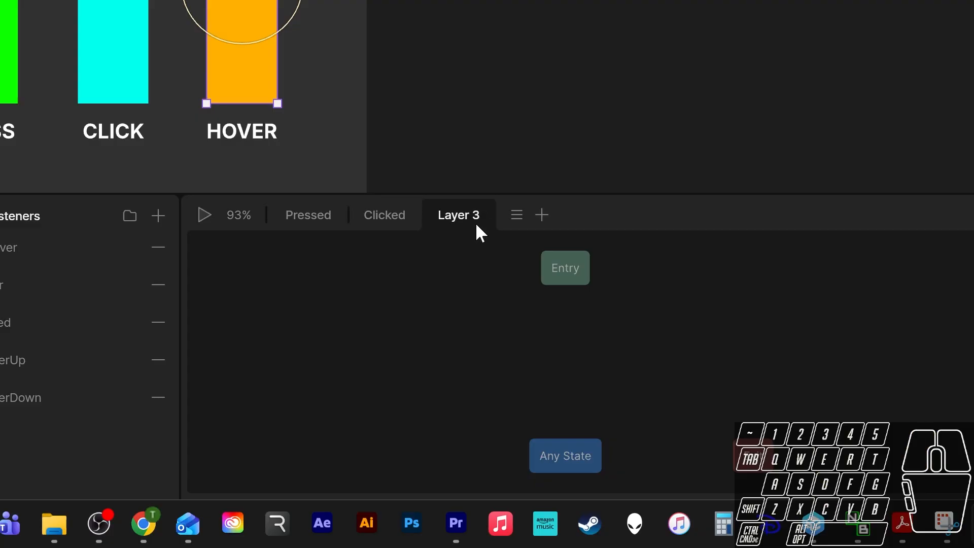
{"action": "double_click", "coordinate": [462, 219]}
{"action": "type", "text": "Hover"}
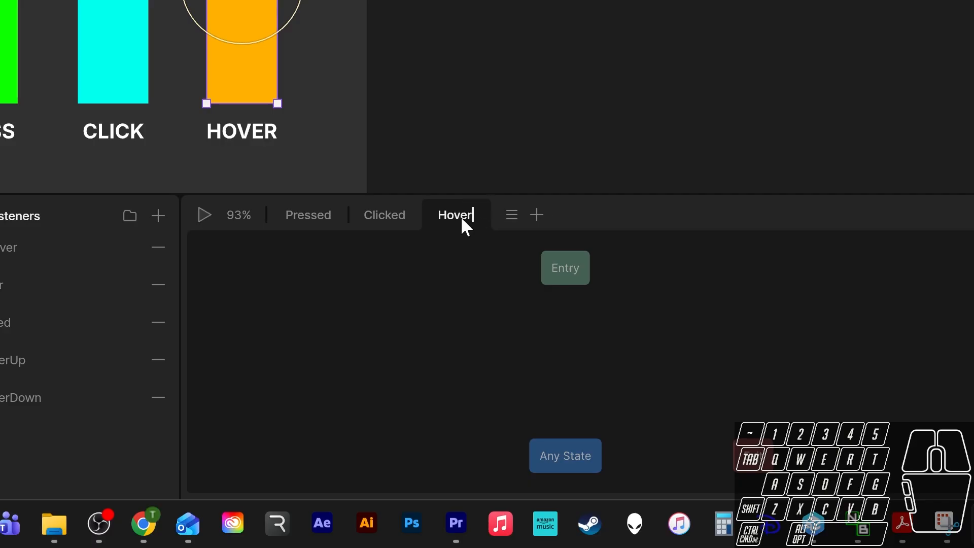
{"action": "key", "text": "Return"}
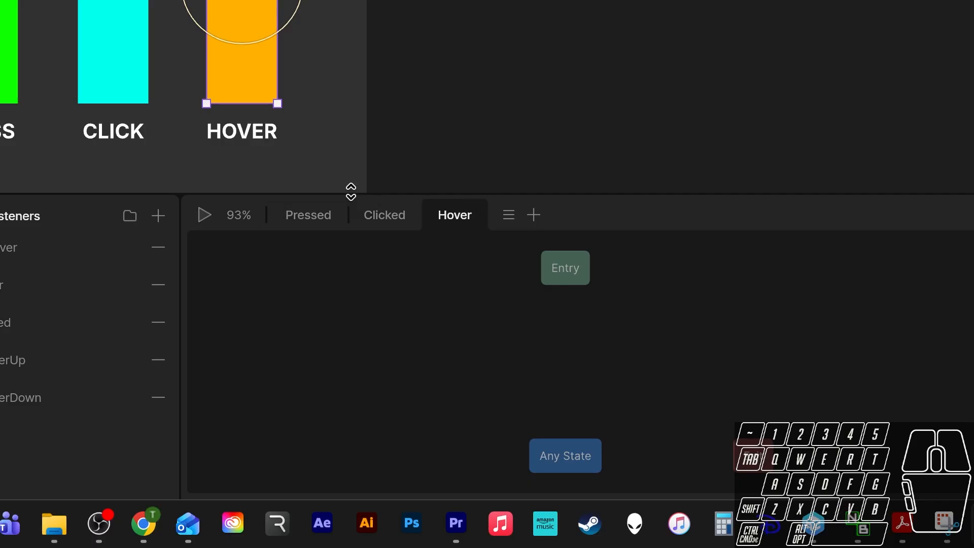
In the Clicked layer, add Empty and Clicked animation states and connect Entry to Empty.
{"action": "left_click", "coordinate": [388, 216]}
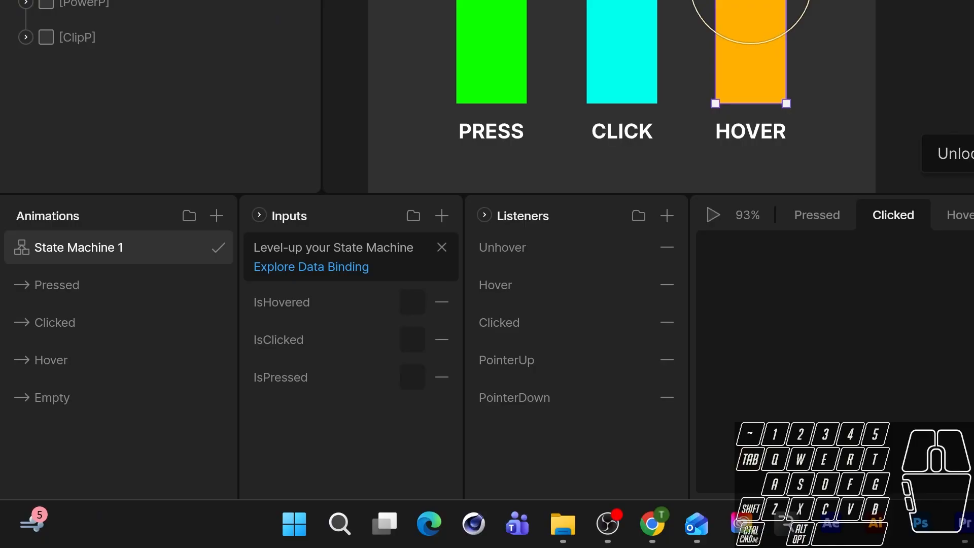
{"action": "left_click_drag", "start_coordinate": [52, 397], "coordinate": [853, 350]}
{"action": "left_click_drag", "start_coordinate": [54, 322], "coordinate": [973, 342]}
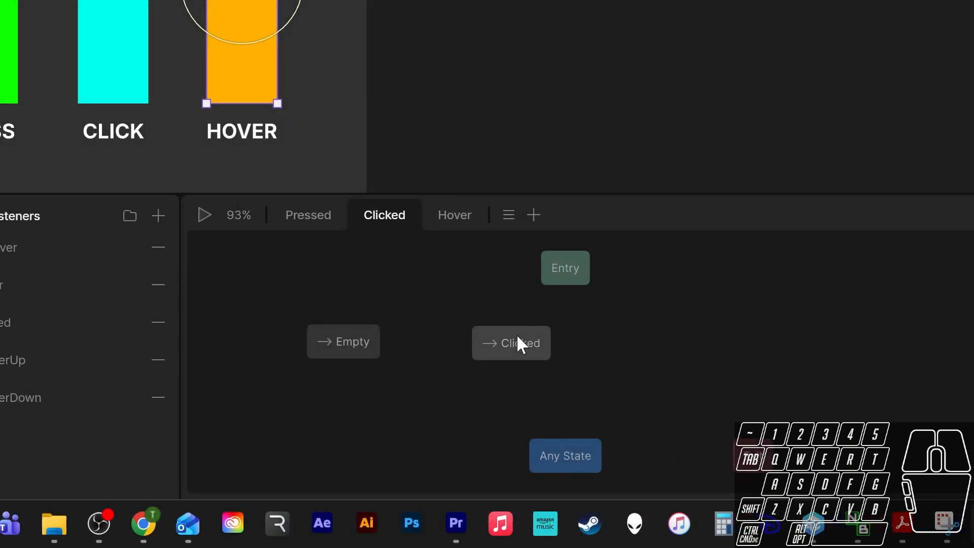
{"action": "left_click_drag", "start_coordinate": [506, 341], "coordinate": [611, 332]}
{"action": "left_click_drag", "start_coordinate": [320, 336], "coordinate": [405, 343]}
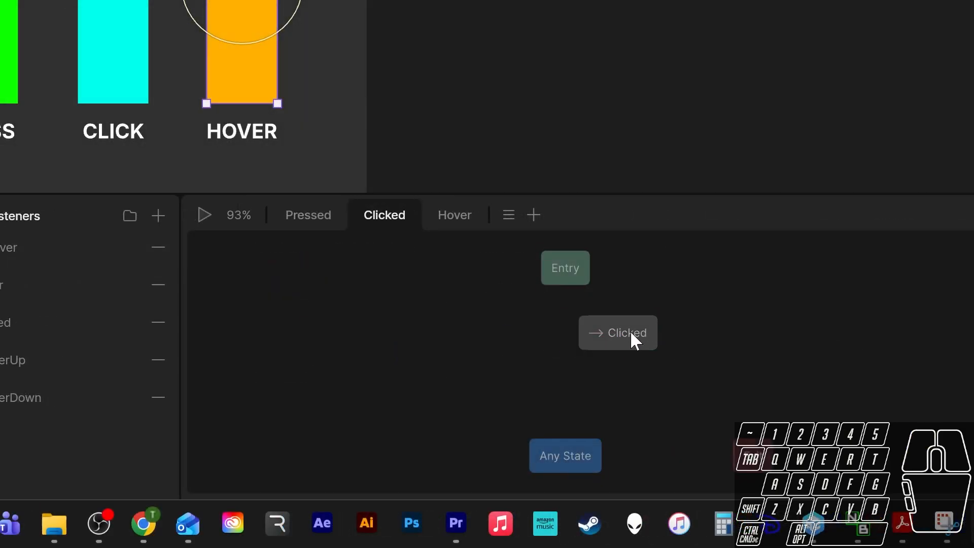
{"action": "left_click_drag", "start_coordinate": [584, 348], "coordinate": [709, 344]}
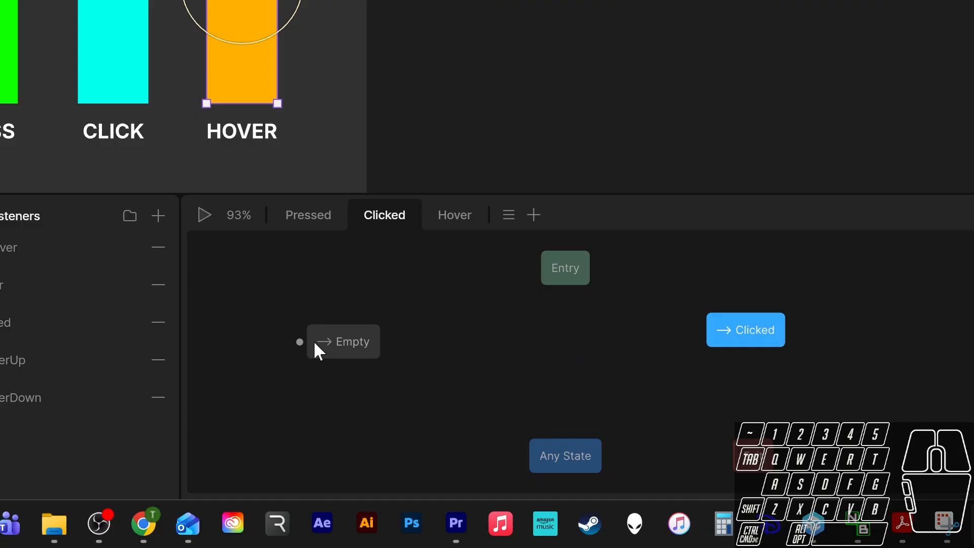
{"action": "left_click_drag", "start_coordinate": [330, 349], "coordinate": [558, 350]}
{"action": "left_click_drag", "start_coordinate": [572, 282], "coordinate": [565, 335]}
{"action": "left_click_drag", "start_coordinate": [569, 253], "coordinate": [568, 274]}
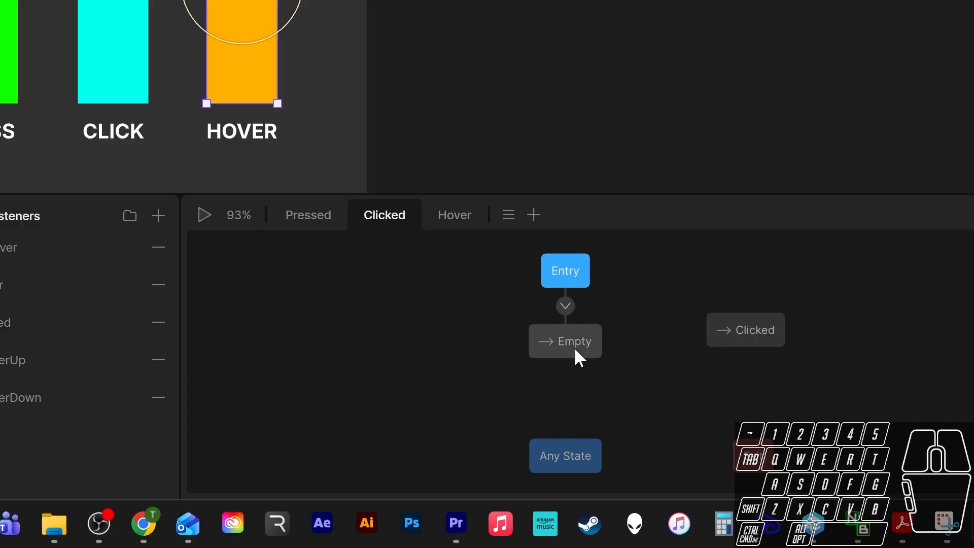
{"action": "left_click_drag", "start_coordinate": [575, 349], "coordinate": [577, 364]}
Connect Empty to Clicked with a transition conditioned on IsClicked being true.
{"action": "left_click_drag", "start_coordinate": [746, 335], "coordinate": [711, 365]}
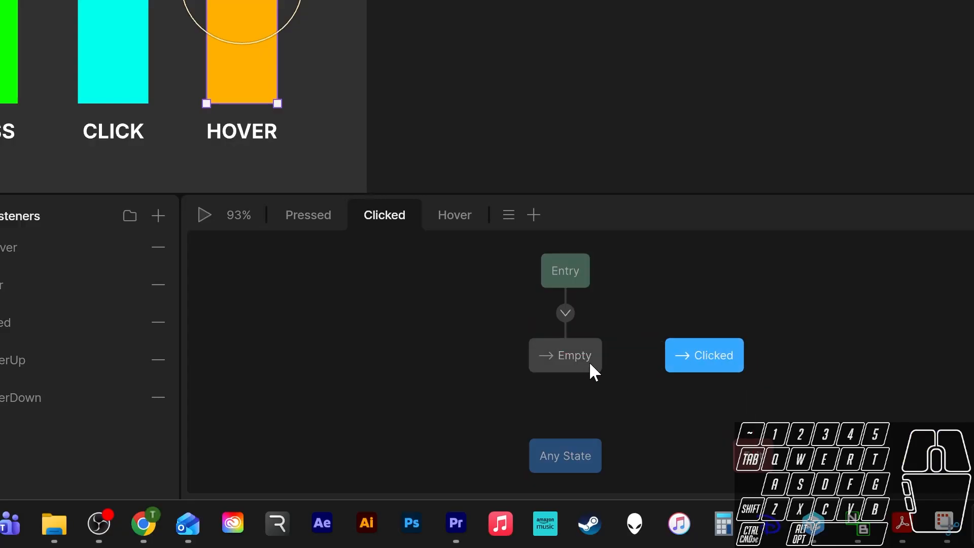
{"action": "left_click_drag", "start_coordinate": [615, 349], "coordinate": [669, 345]}
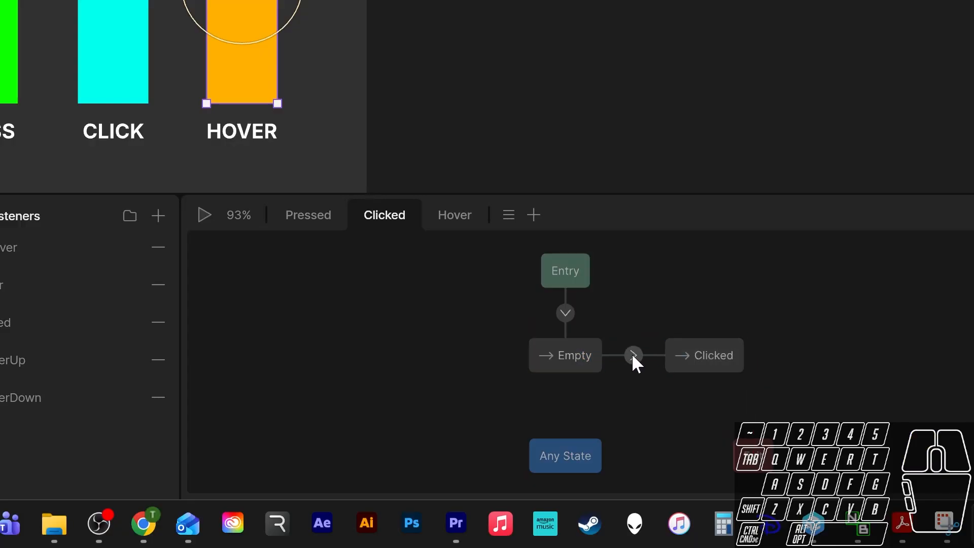
{"action": "left_click", "coordinate": [631, 353]}
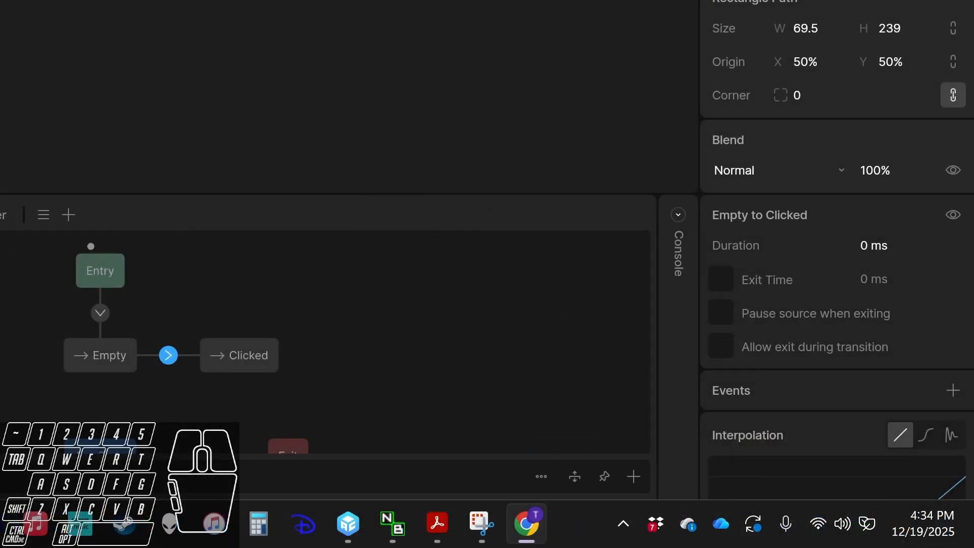
{"action": "left_click", "coordinate": [638, 477]}
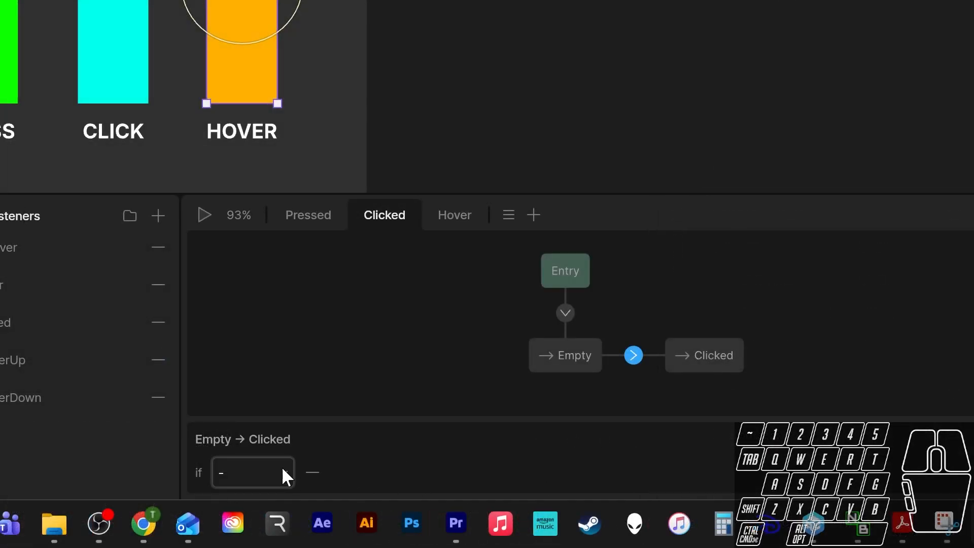
{"action": "left_click", "coordinate": [281, 467]}
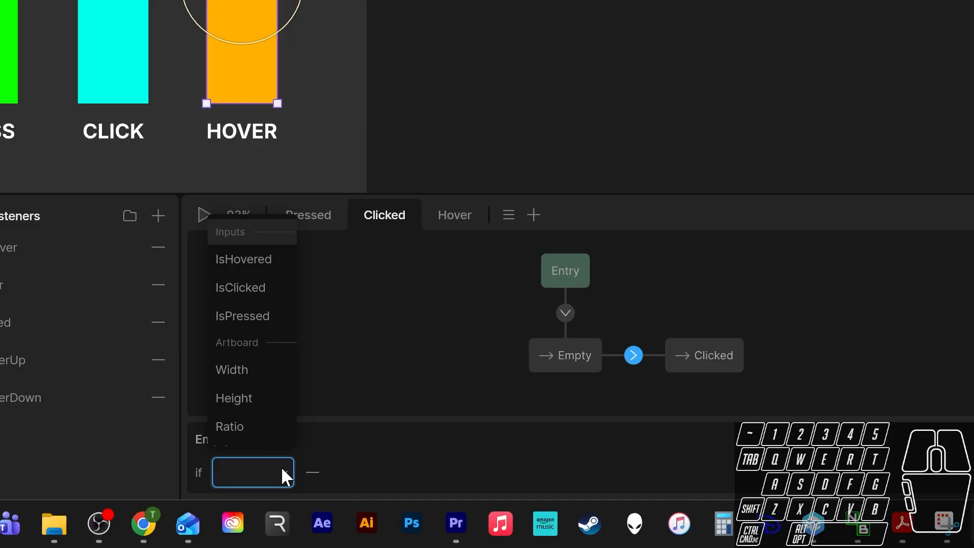
{"action": "left_click", "coordinate": [257, 289]}
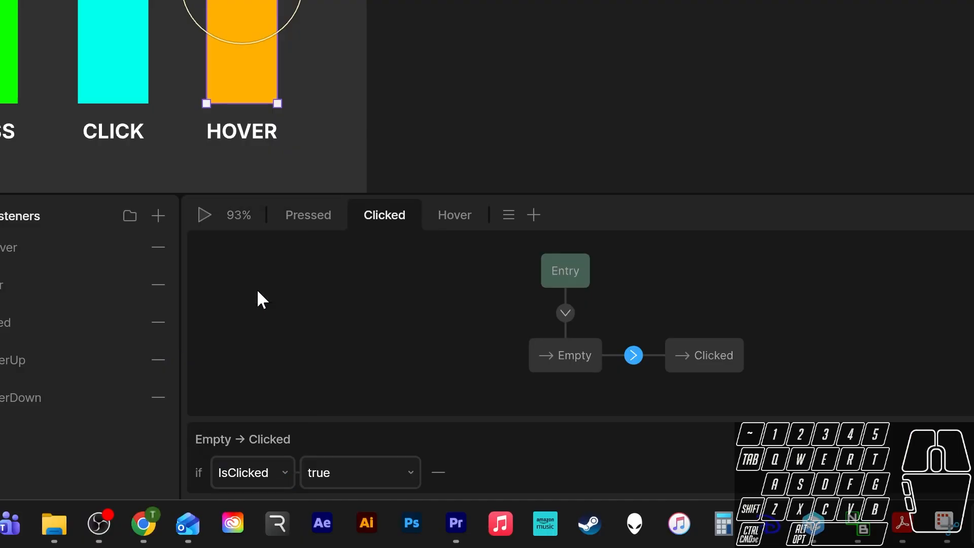
Add a Clicked to Empty transition conditioned on IsClicked being false.
{"action": "left_click", "coordinate": [717, 356]}
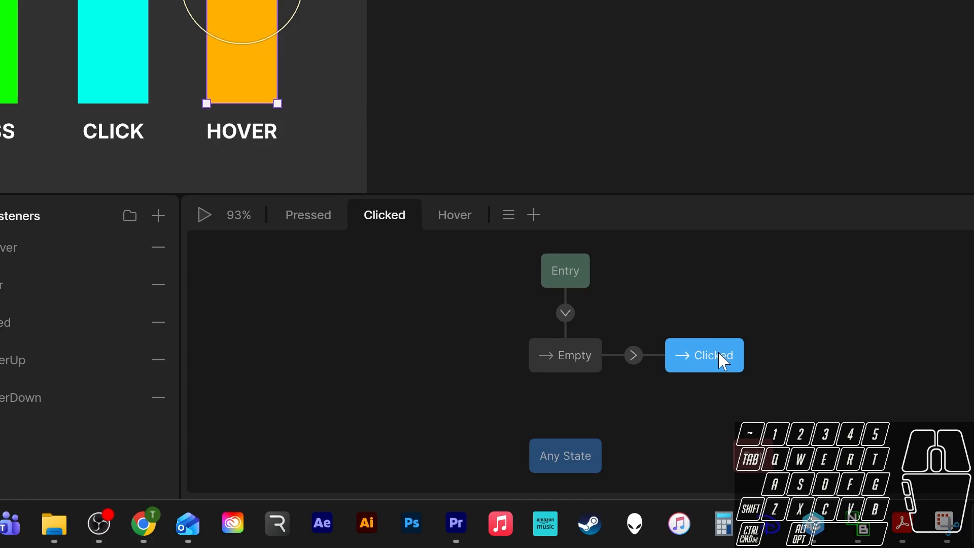
{"action": "left_click_drag", "start_coordinate": [702, 355], "coordinate": [583, 360]}
{"action": "left_click", "coordinate": [636, 355]}
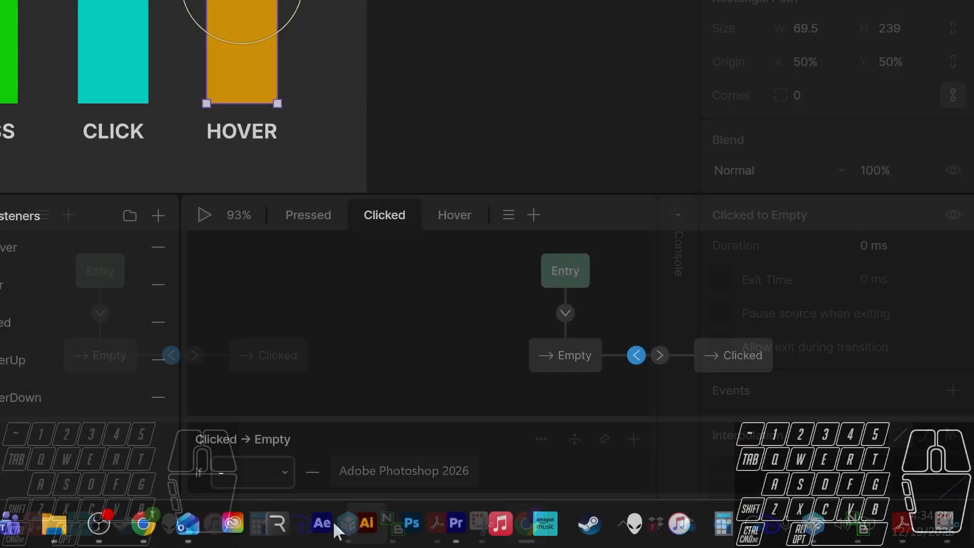
{"action": "left_click", "coordinate": [258, 474]}
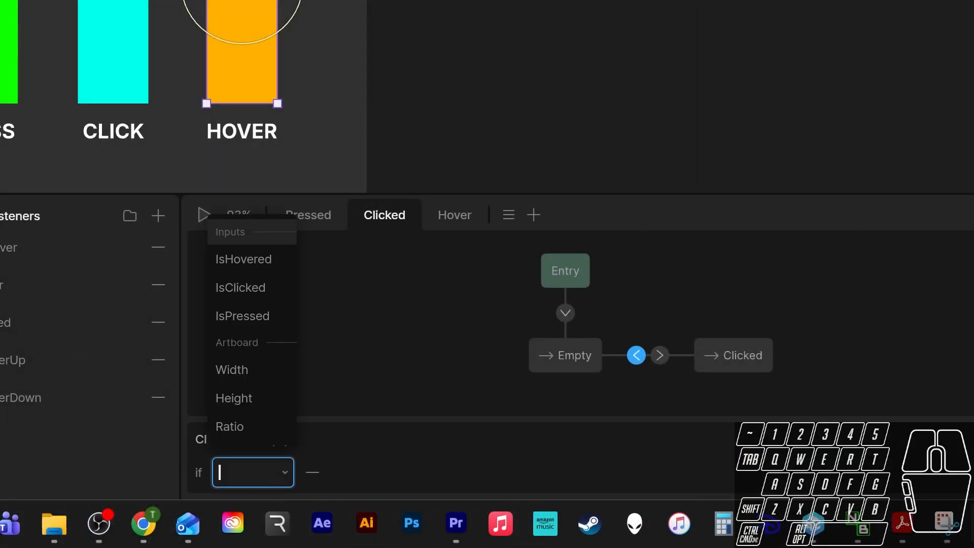
{"action": "left_click", "coordinate": [263, 291]}
{"action": "left_click", "coordinate": [346, 462]}
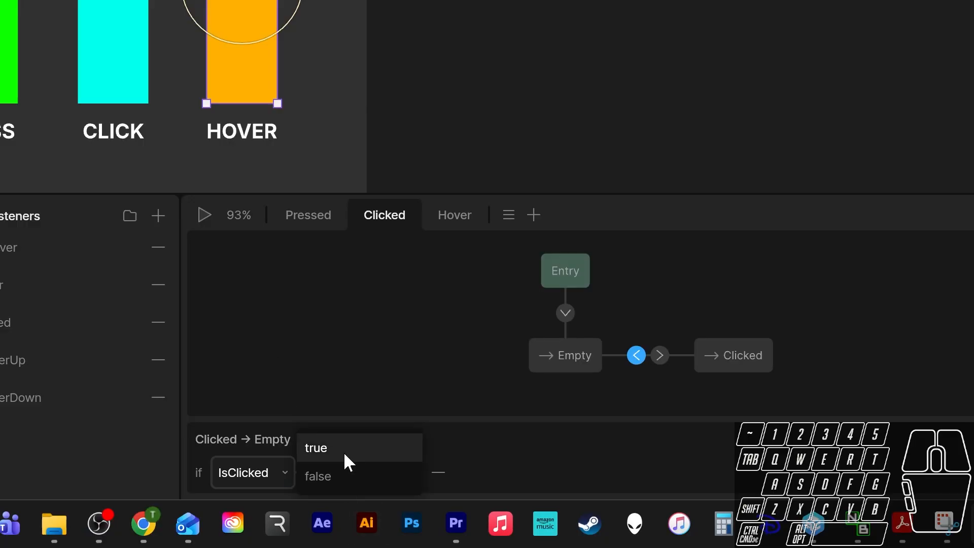
{"action": "left_click", "coordinate": [338, 474]}
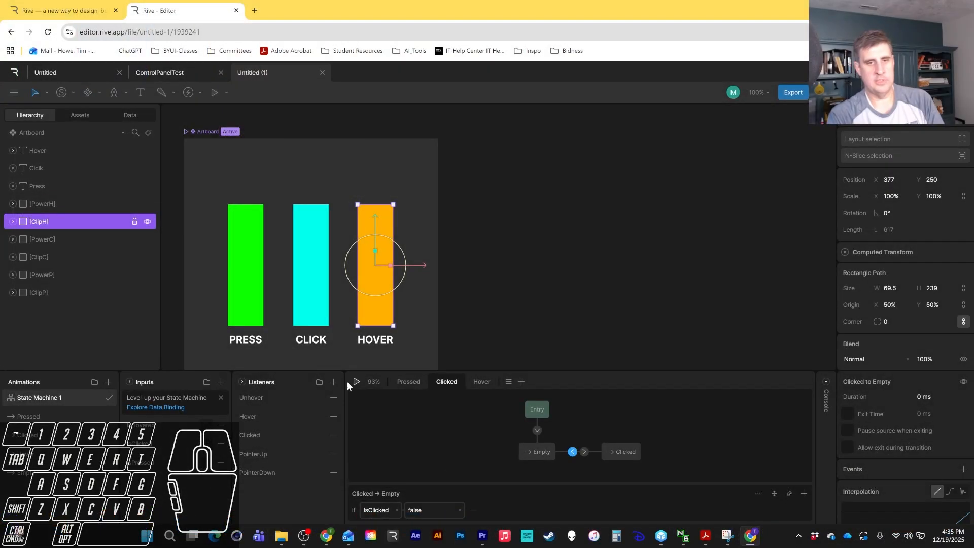
Run the state machine and press the Click bar in the preview to test it.
{"action": "left_click", "coordinate": [205, 214]}
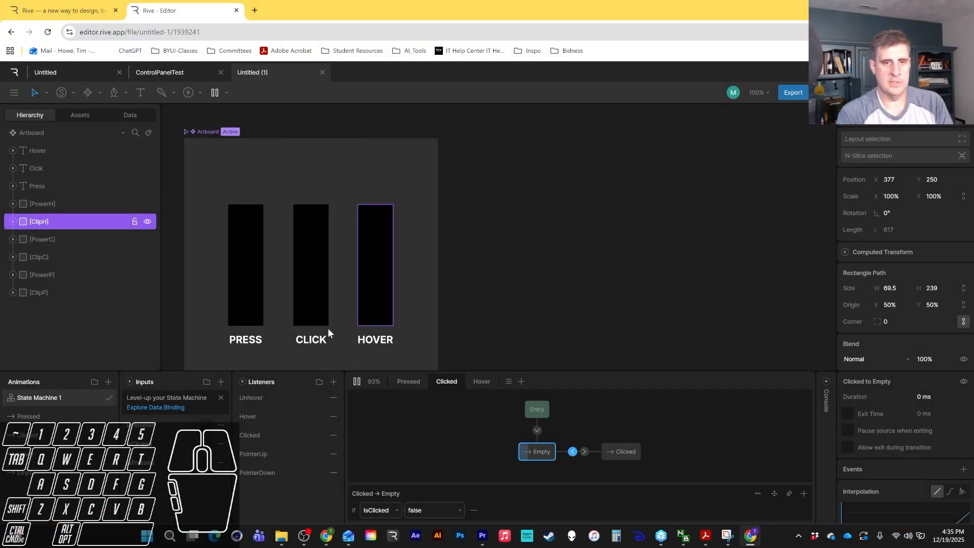
{"action": "left_click", "coordinate": [128, 20]}
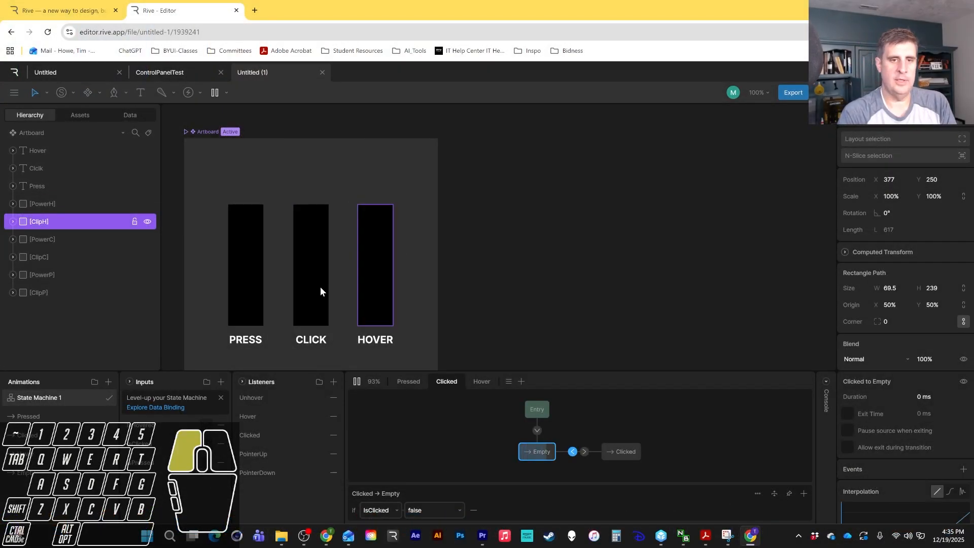
Press the Click bar repeatedly in the running preview to test its fill animation.
{"action": "left_click", "coordinate": [307, 263]}
{"action": "left_click", "coordinate": [308, 260]}
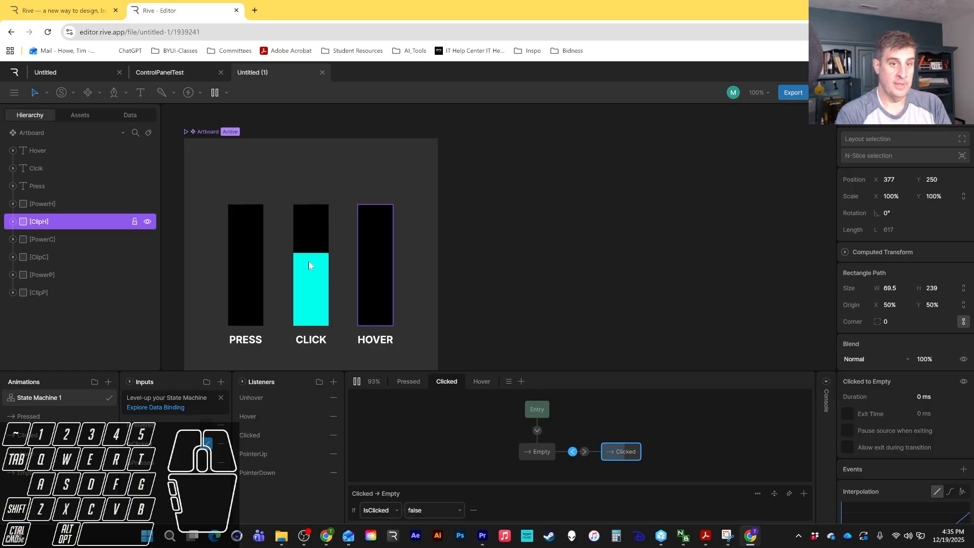
{"action": "left_click", "coordinate": [308, 260]}
{"action": "left_click", "coordinate": [309, 261]}
{"action": "left_click", "coordinate": [308, 262]}
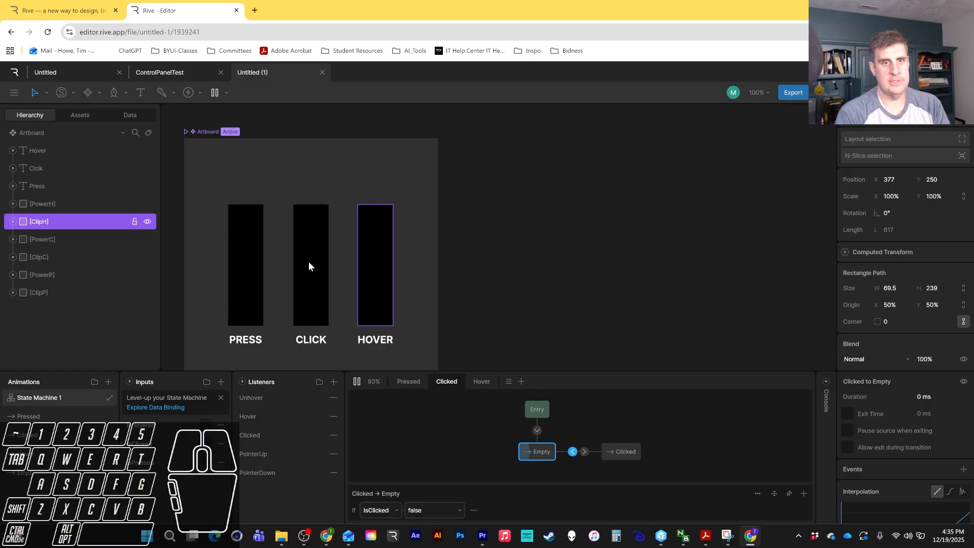
{"action": "left_click", "coordinate": [308, 261]}
{"action": "left_click", "coordinate": [308, 262]}
{"action": "left_click", "coordinate": [307, 262]}
{"action": "left_click", "coordinate": [308, 263]}
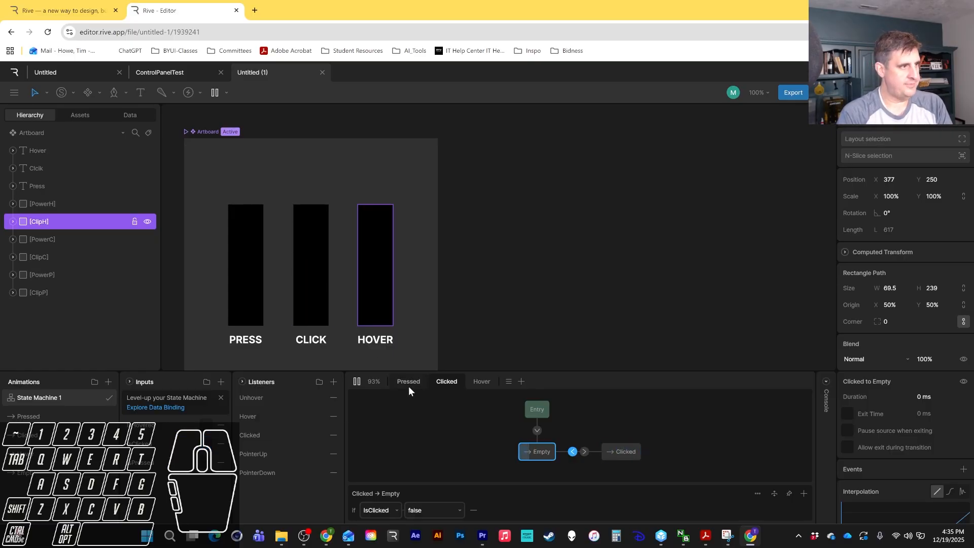
Set the Empty-to-Clicked transition duration to 0% and the Clicked-to-Empty transition duration to 200 ms.
{"action": "left_click", "coordinate": [585, 451]}
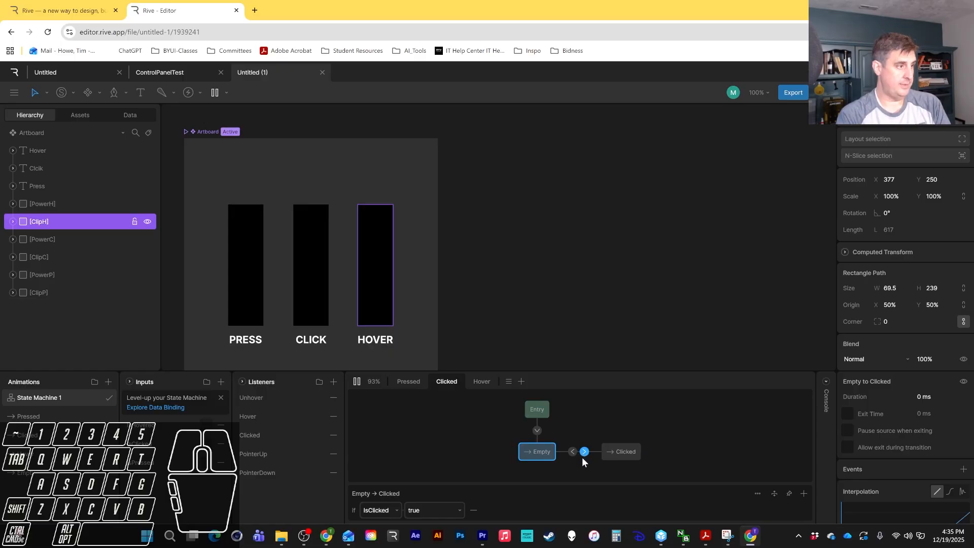
{"action": "left_click", "coordinate": [923, 396]}
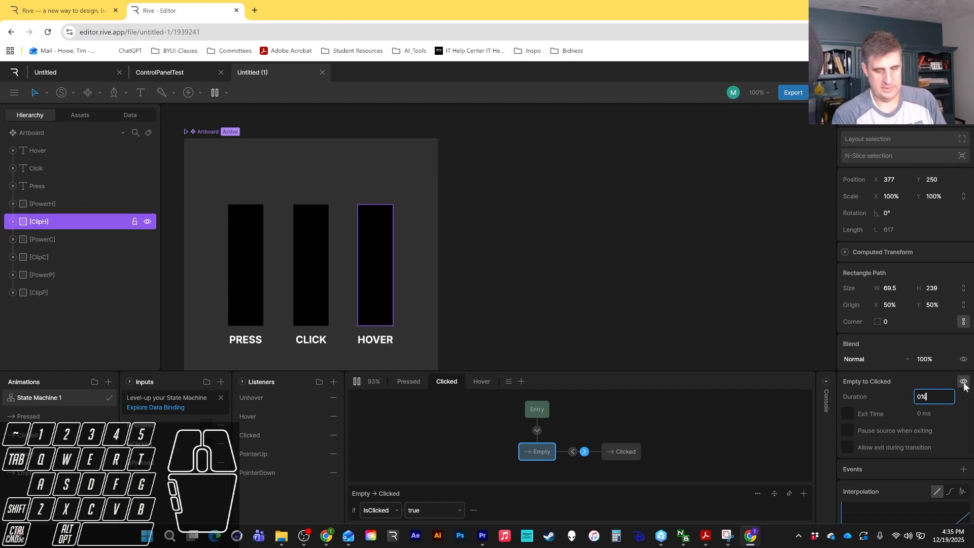
{"action": "key", "text": "Return"}
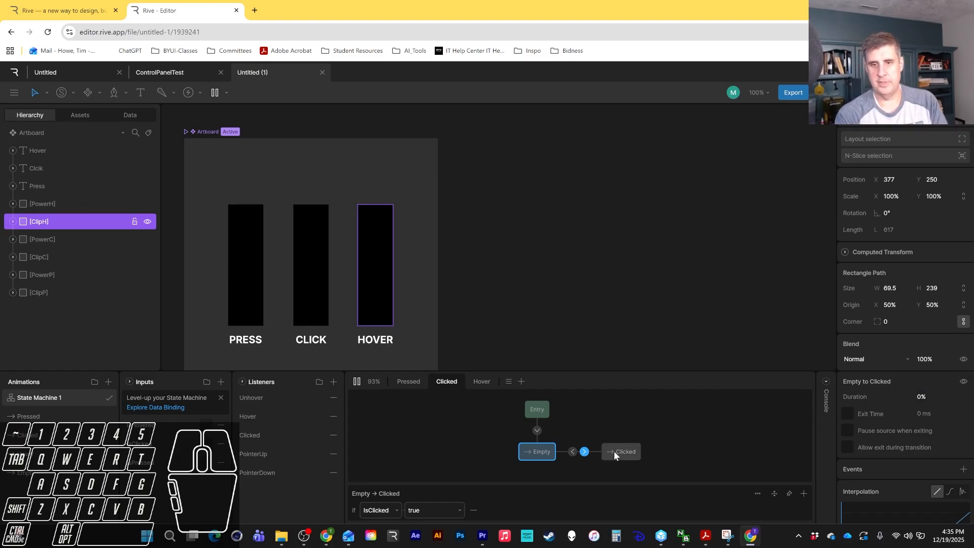
{"action": "left_click", "coordinate": [572, 451]}
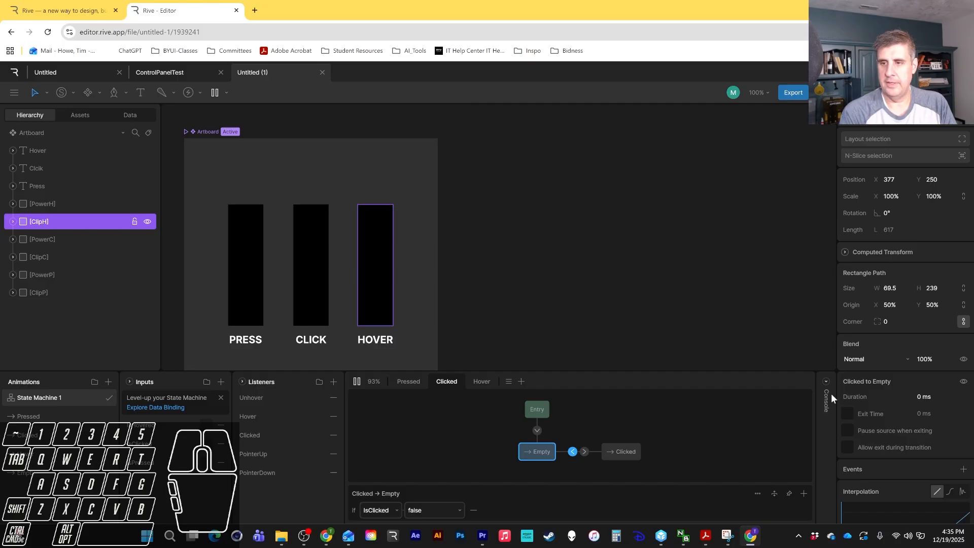
{"action": "left_click", "coordinate": [923, 396]}
{"action": "type", "text": "20"}
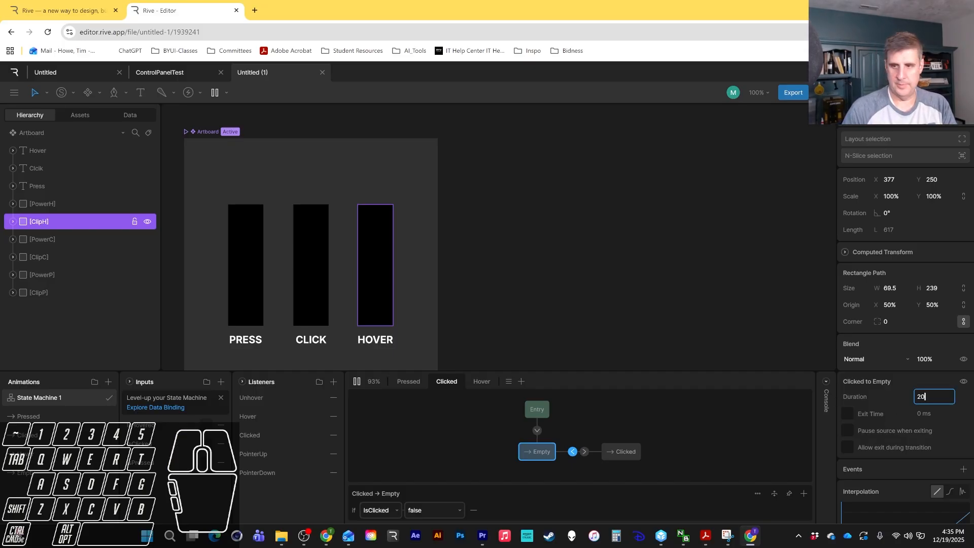
{"action": "type", "text": "0 ms"}
{"action": "key", "text": "Return"}
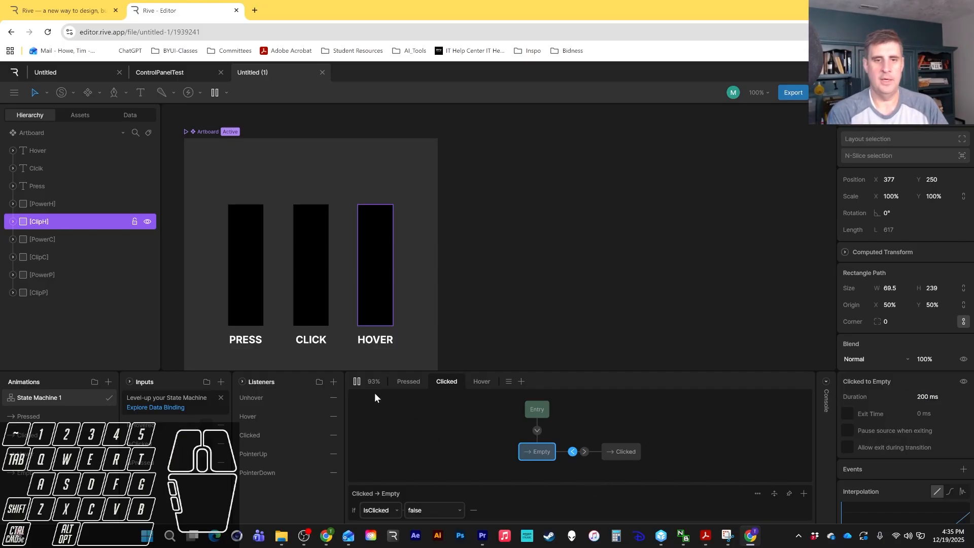
Press the Click bar several times in the preview to test the new transition timing.
{"action": "left_click", "coordinate": [321, 294]}
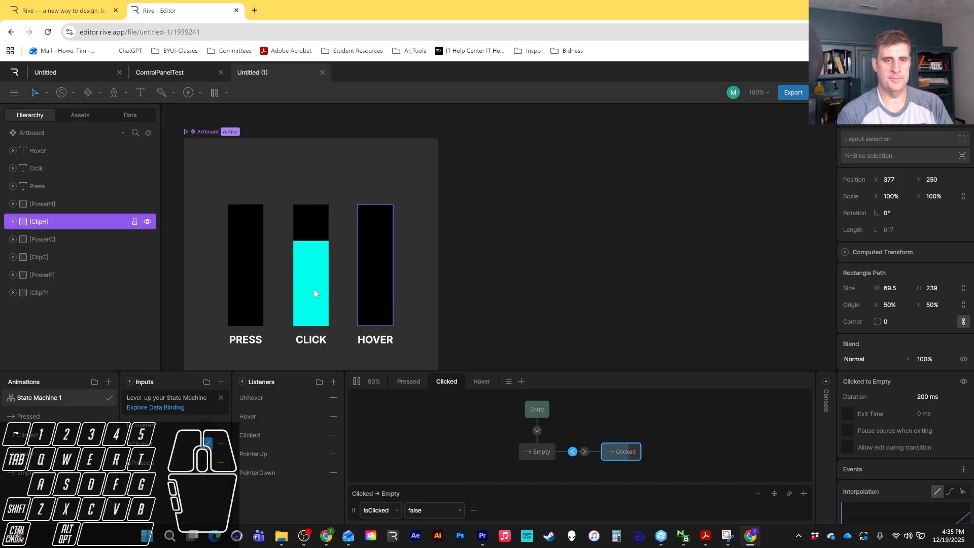
{"action": "left_click", "coordinate": [313, 284]}
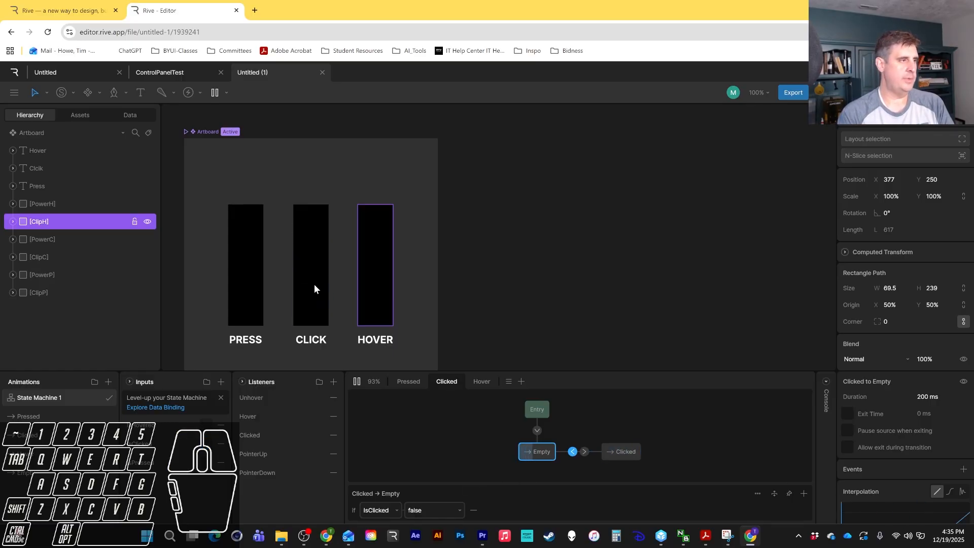
{"action": "left_click", "coordinate": [314, 284]}
{"action": "left_click", "coordinate": [314, 284]}
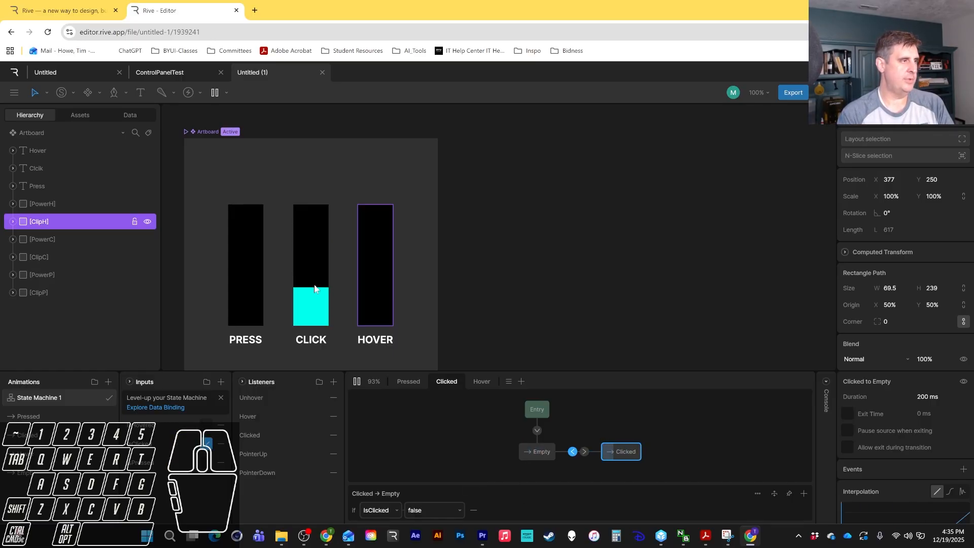
{"action": "left_click", "coordinate": [315, 284]}
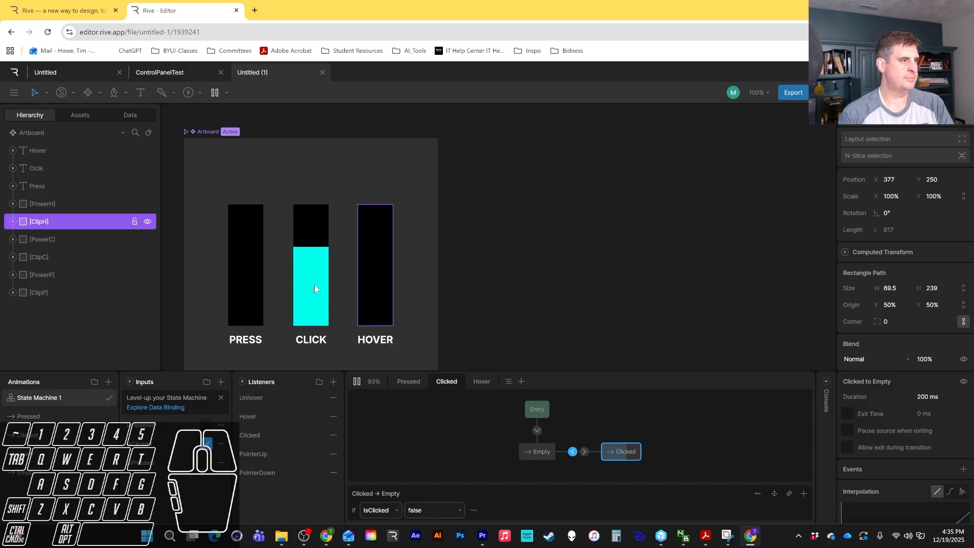
In the Hover layer, add Empty and Hover animation states and connect Entry to Empty.
{"action": "left_click", "coordinate": [481, 382]}
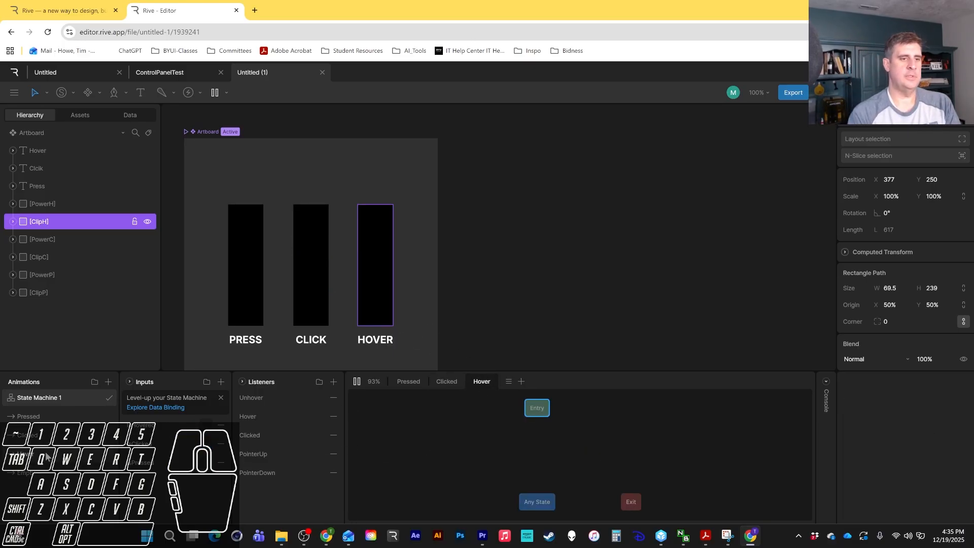
{"action": "left_click_drag", "start_coordinate": [30, 473], "coordinate": [440, 475]}
{"action": "left_click_drag", "start_coordinate": [548, 443], "coordinate": [548, 444]}
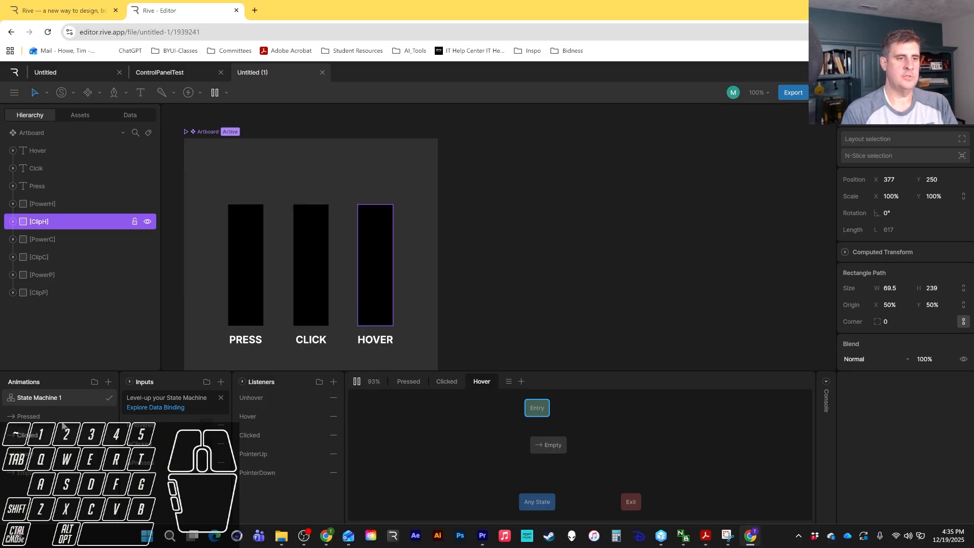
{"action": "left_click_drag", "start_coordinate": [36, 453], "coordinate": [37, 454]}
{"action": "left_click_drag", "start_coordinate": [637, 440], "coordinate": [637, 441]}
{"action": "mouse_move", "coordinate": [539, 421]}
{"action": "left_mouse_down"}
{"action": "mouse_move", "coordinate": [547, 444]}
{"action": "mouse_move", "coordinate": [613, 443]}
{"action": "mouse_move", "coordinate": [613, 451]}
{"action": "mouse_move", "coordinate": [546, 448]}
{"action": "left_mouse_up"}
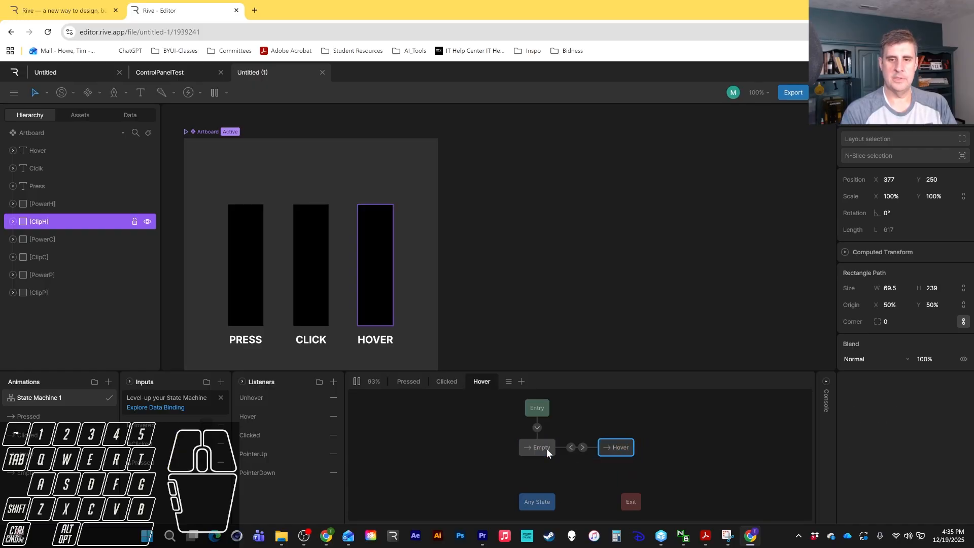
Condition the Empty-to-Hover transition on IsHovered being true and the Hover-to-Empty transition on IsHovered being false.
{"action": "left_click", "coordinate": [583, 447]}
{"action": "left_click", "coordinate": [801, 511]}
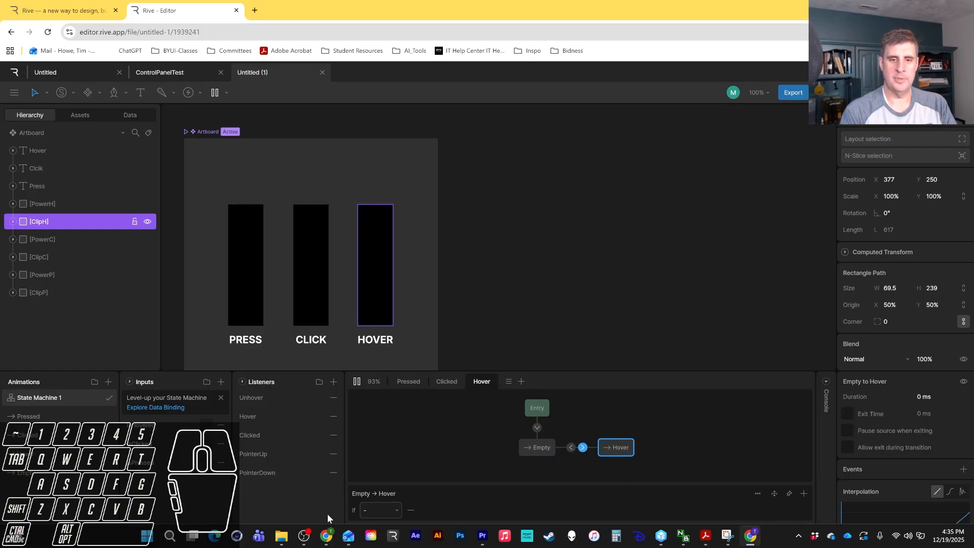
{"action": "left_click", "coordinate": [381, 509]}
{"action": "left_click", "coordinate": [371, 421]}
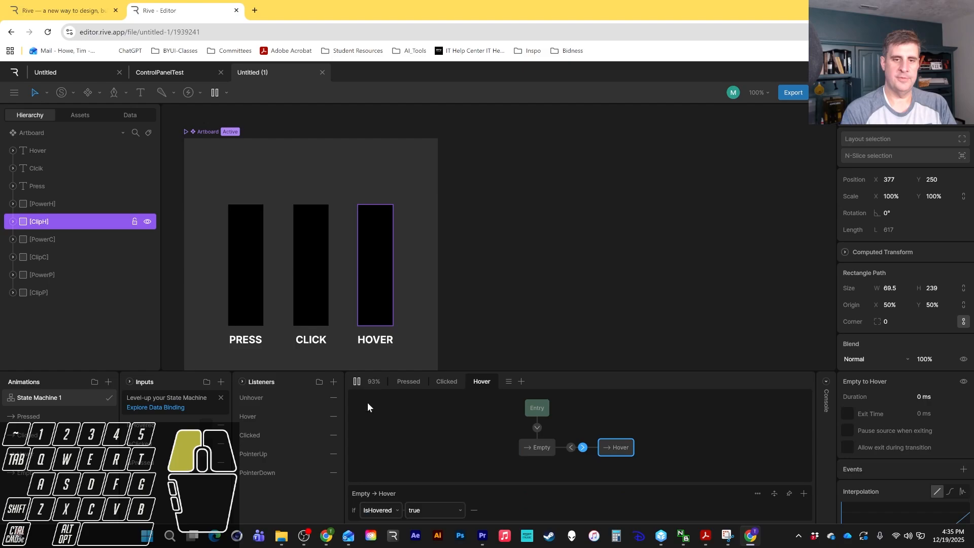
{"action": "left_click", "coordinate": [570, 447]}
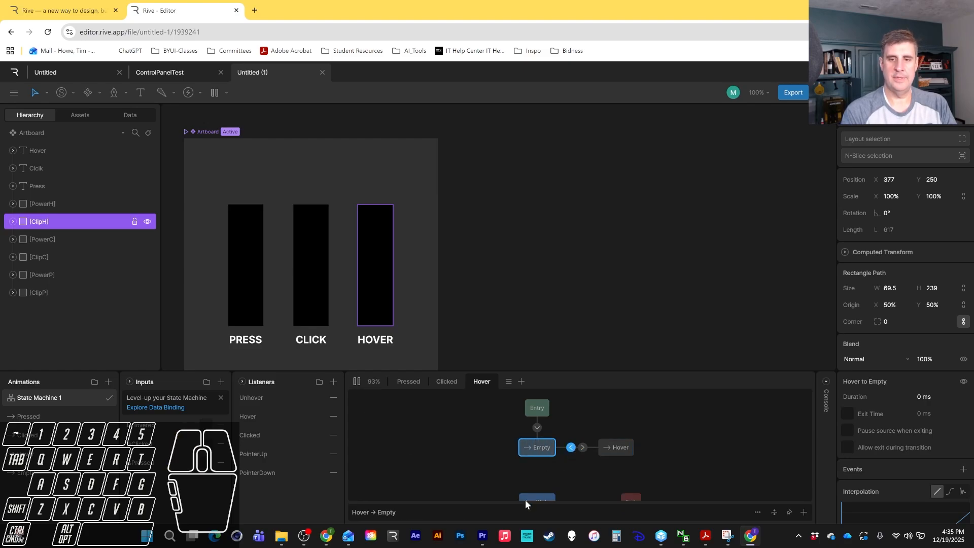
{"action": "left_click", "coordinate": [804, 512]}
{"action": "left_click", "coordinate": [387, 509]}
{"action": "left_click", "coordinate": [376, 403]}
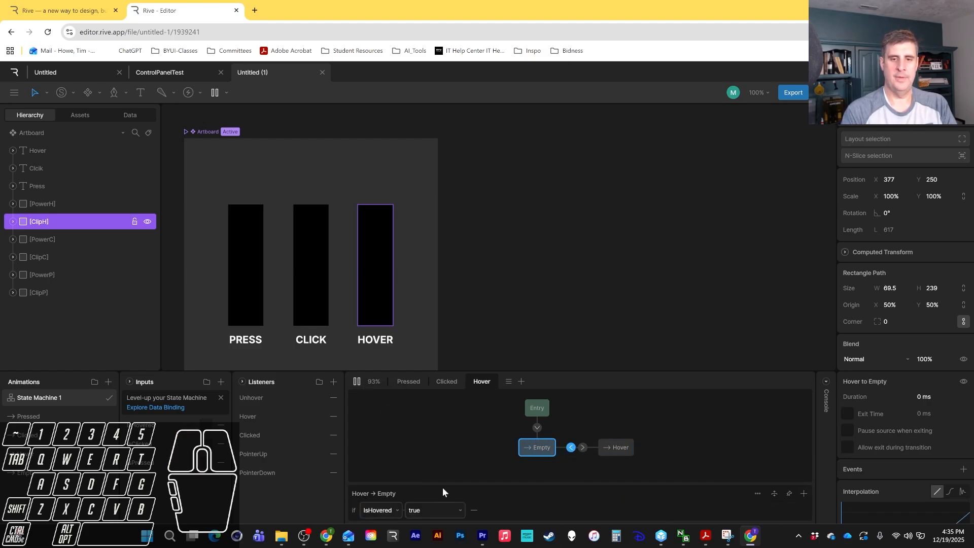
Set the Empty-to-Hover transition duration to 0% and the Hover-to-Empty transition duration to 50 ms.
{"action": "left_click", "coordinate": [582, 446]}
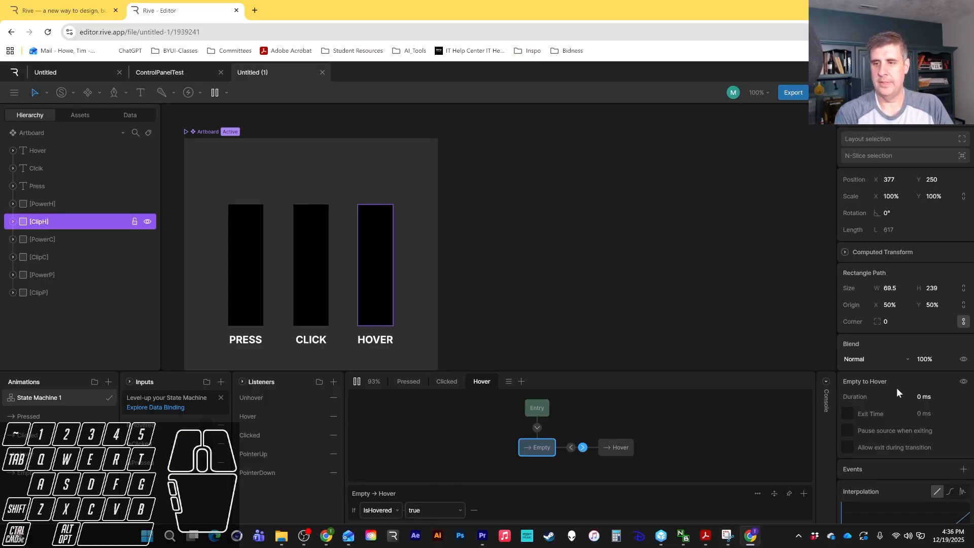
{"action": "left_click", "coordinate": [923, 397]}
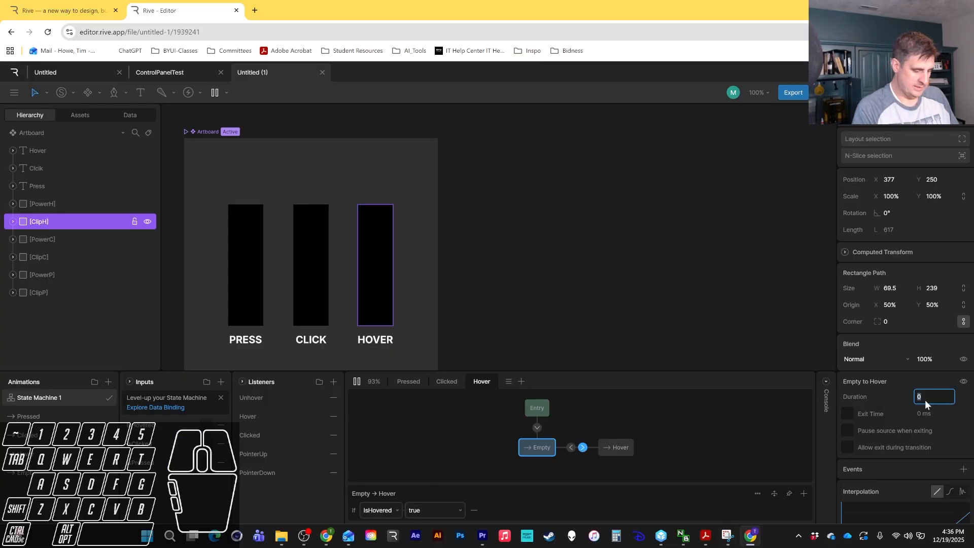
{"action": "type", "text": "0"}
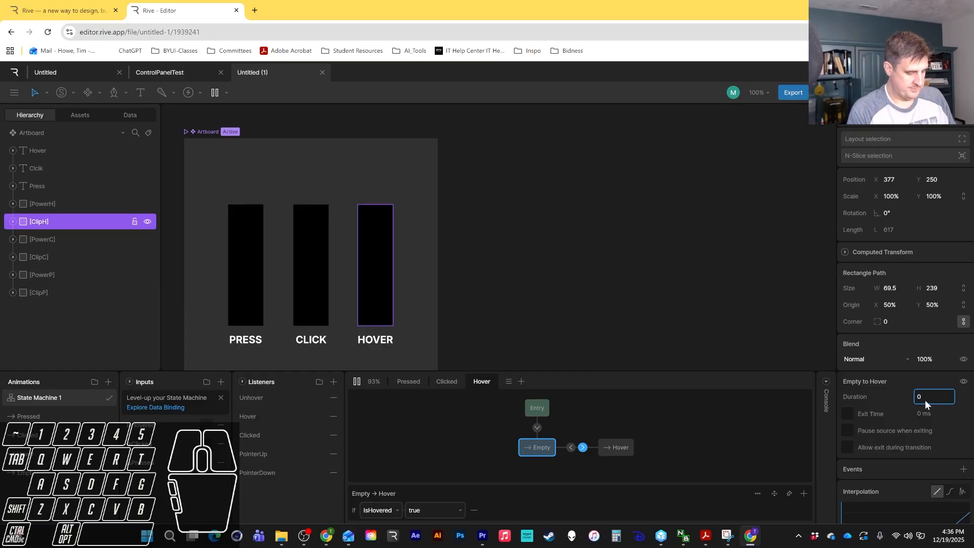
{"action": "type", "text": "%"}
{"action": "key", "text": "Return"}
{"action": "left_click", "coordinate": [570, 447]}
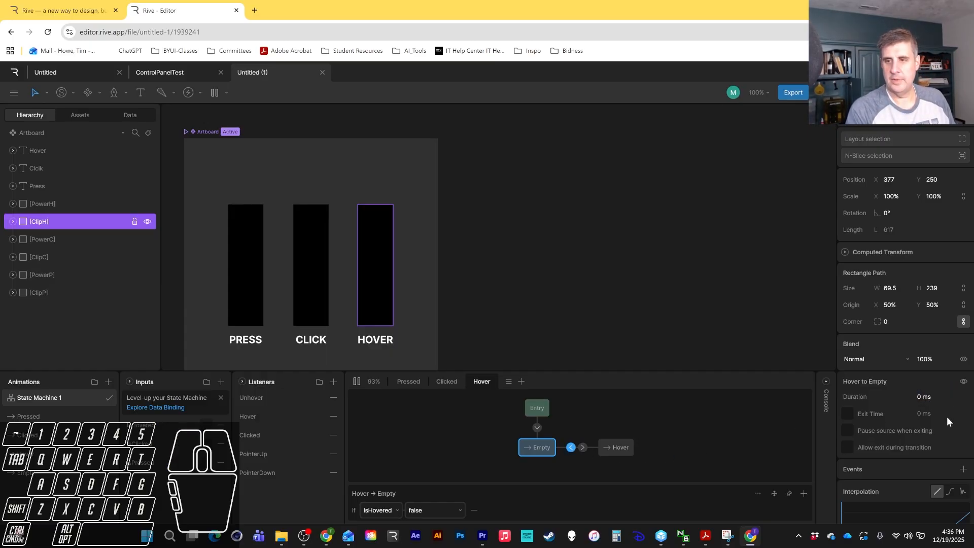
{"action": "left_click", "coordinate": [924, 398]}
{"action": "left_click", "coordinate": [924, 397]}
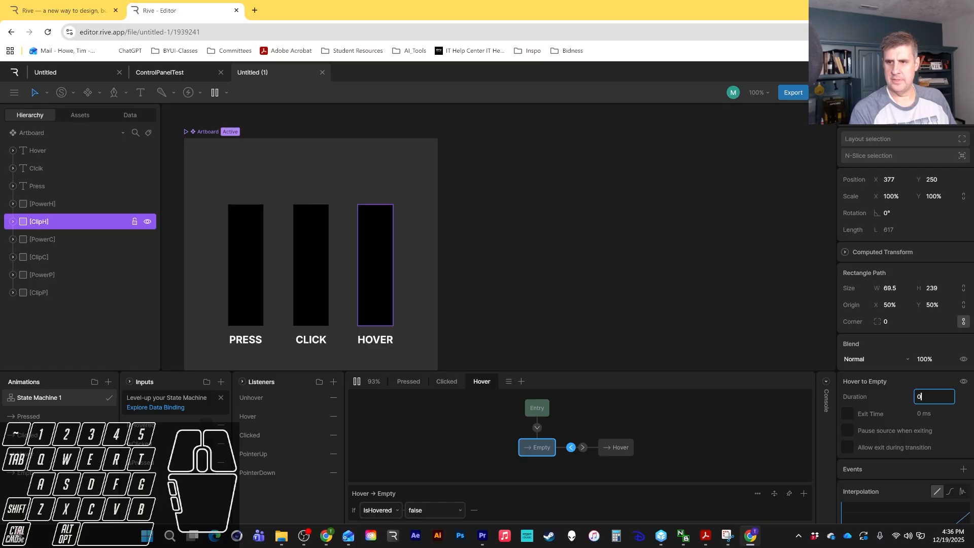
{"action": "type", "text": "50"}
{"action": "key", "text": "Return"}
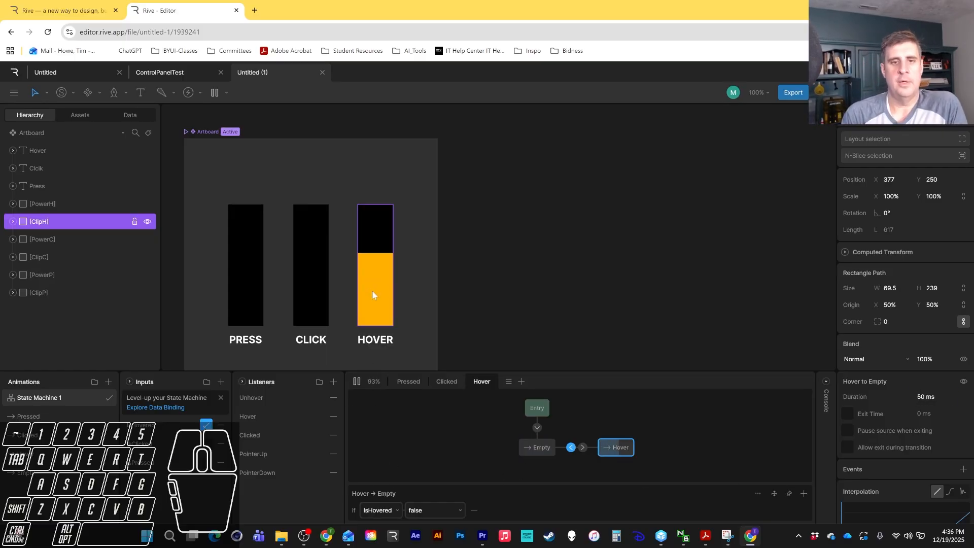
Restart the state machine and test hovering, pressing and clicking the three bars in the preview.
{"action": "mouse_move", "coordinate": [383, 294]}
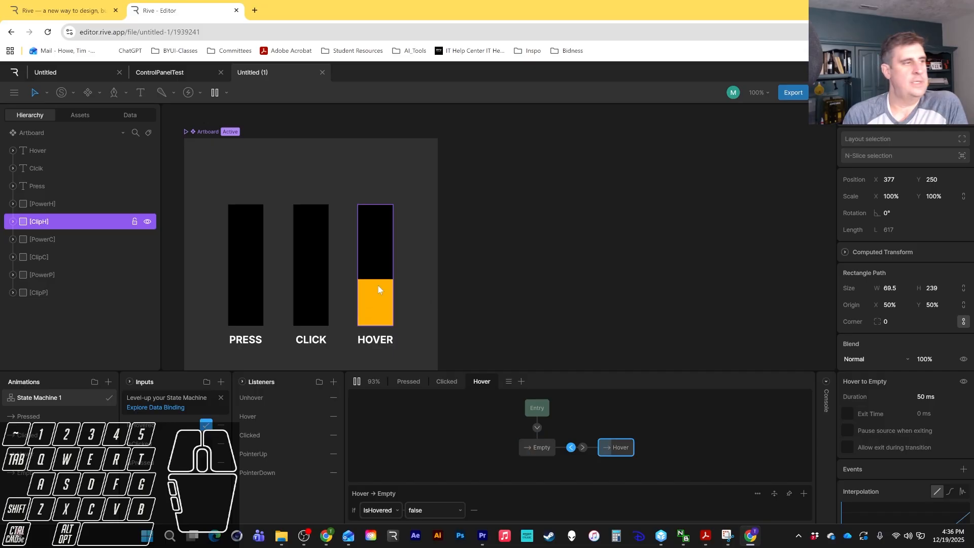
{"action": "mouse_move", "coordinate": [379, 273]}
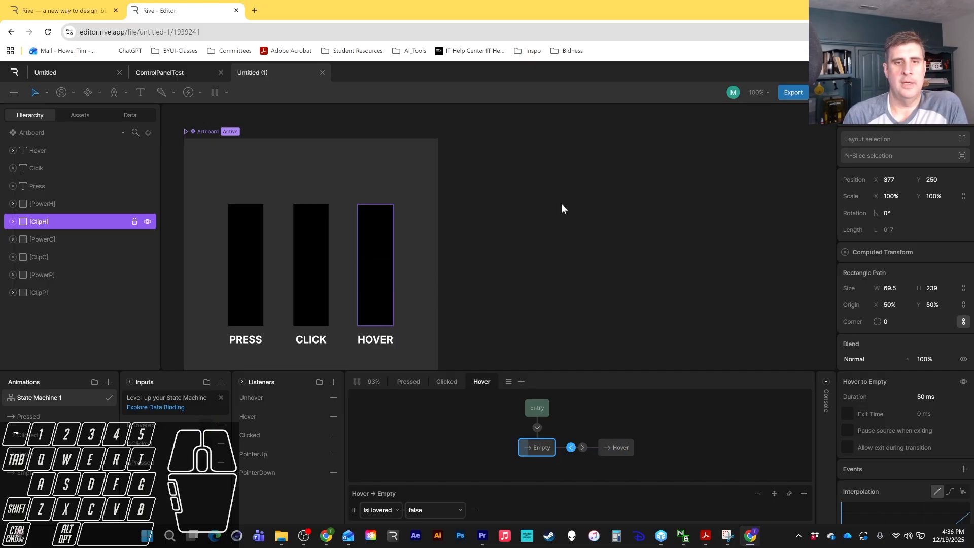
{"action": "mouse_move", "coordinate": [378, 240]}
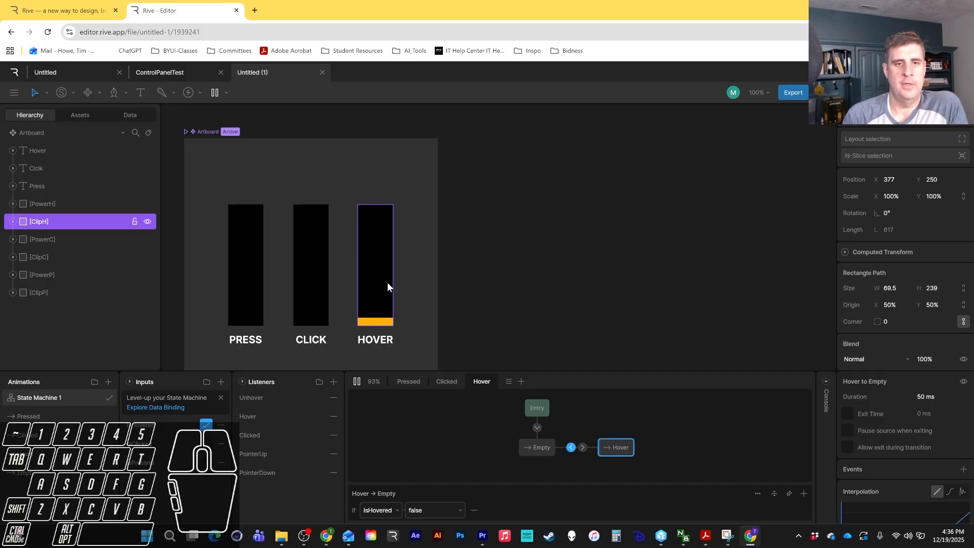
{"action": "left_click", "coordinate": [355, 381]}
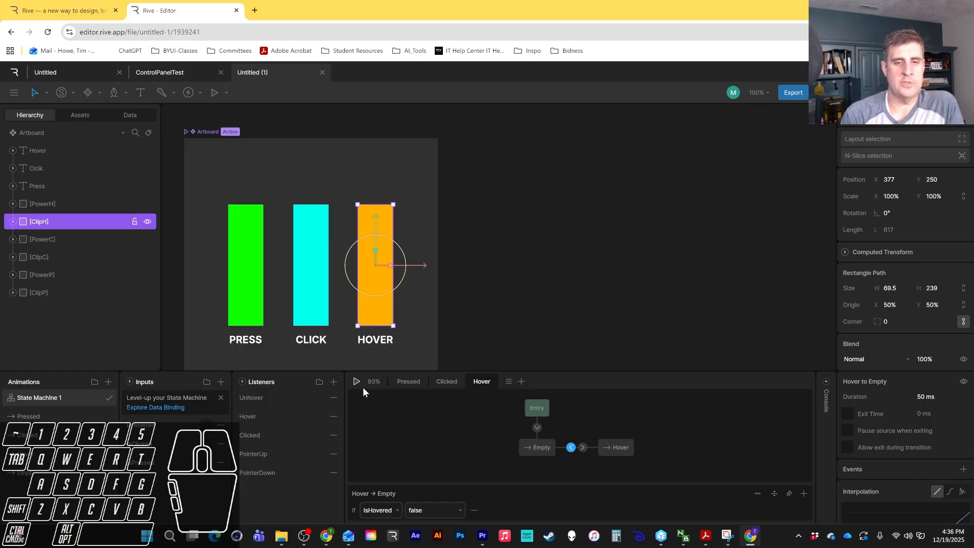
{"action": "left_click", "coordinate": [356, 381]}
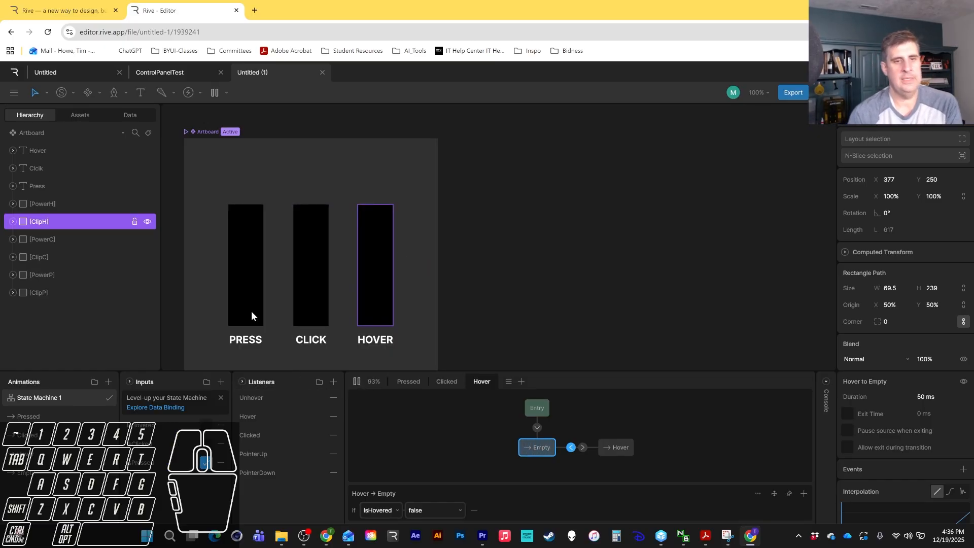
{"action": "left_click", "coordinate": [246, 296]}
{"action": "left_click", "coordinate": [299, 309]}
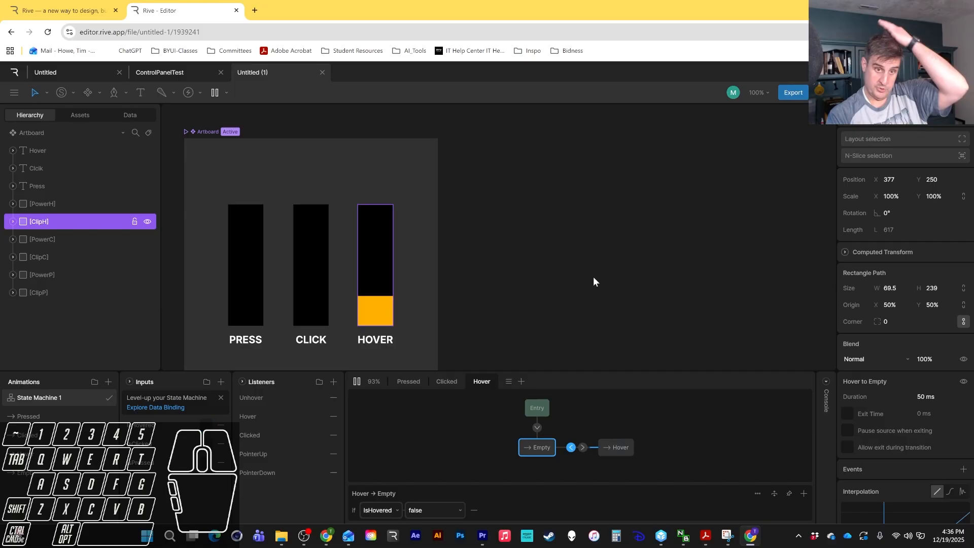
{"action": "mouse_move", "coordinate": [388, 271]}
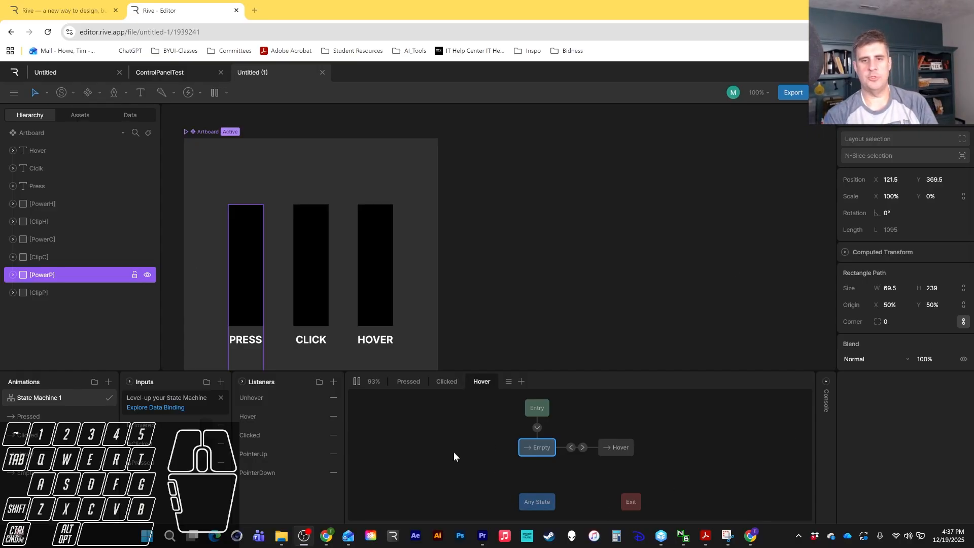
Open the Clicked layer to inspect its states for troubleshooting.
{"action": "mouse_move", "coordinate": [361, 285]}
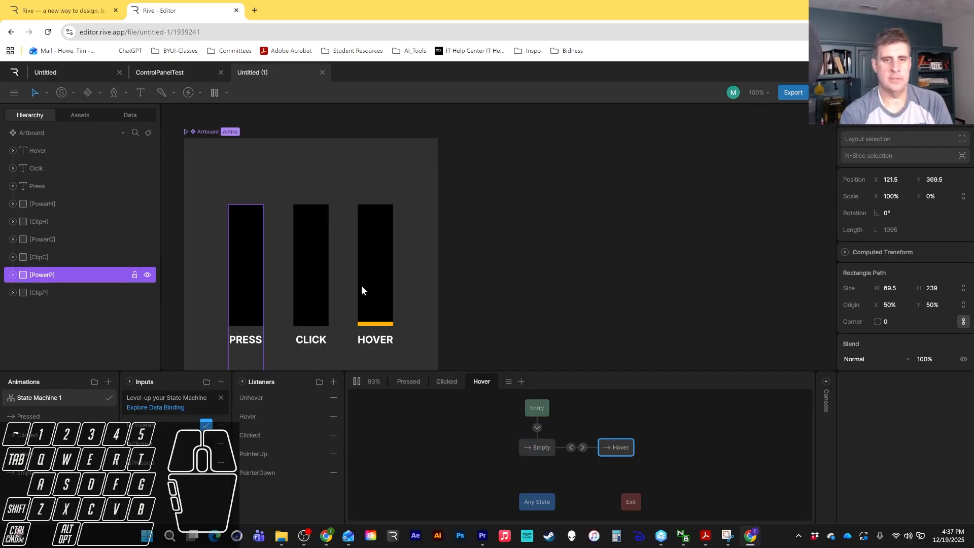
{"action": "left_click", "coordinate": [310, 277]}
{"action": "left_click", "coordinate": [446, 381]}
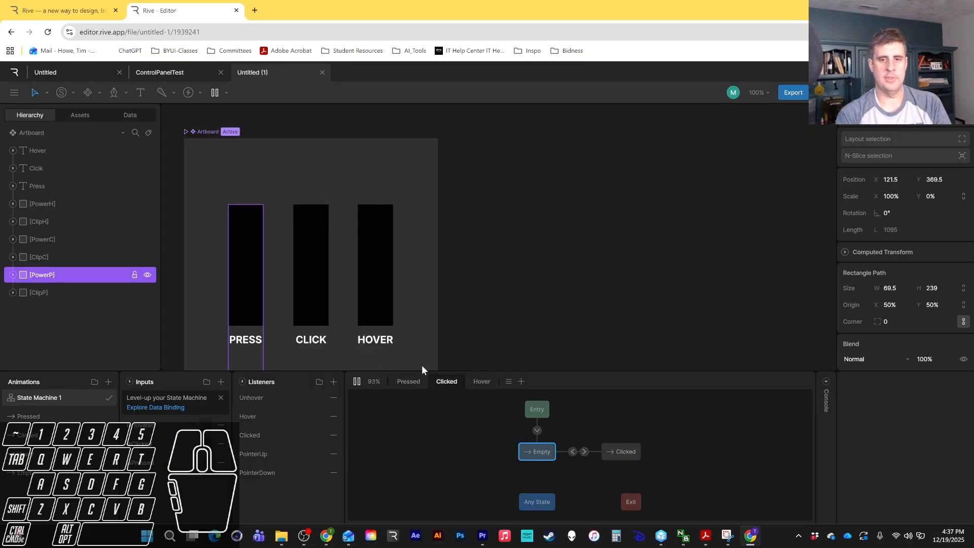
Test clicking the Click bar in the preview to check the Clicked layer.
{"action": "left_click", "coordinate": [306, 287]}
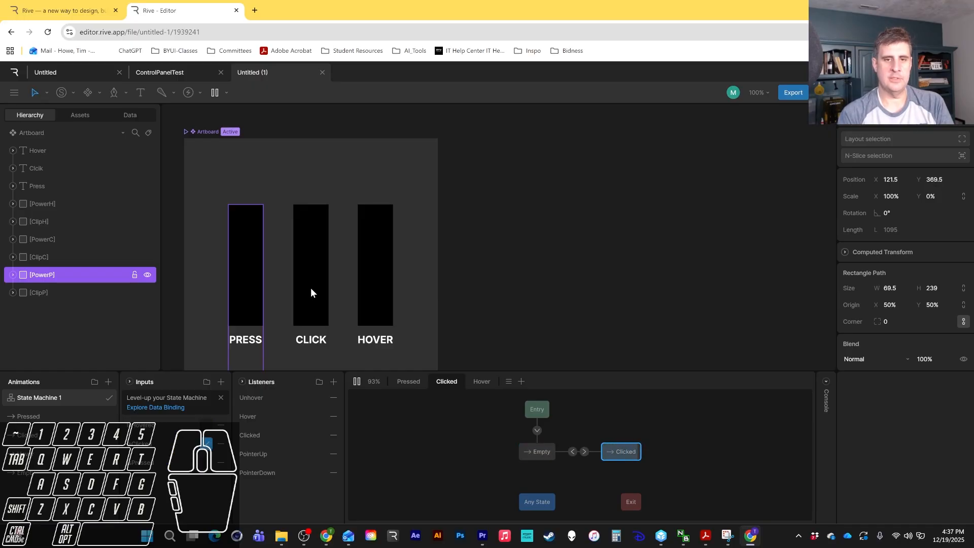
{"action": "left_click", "coordinate": [311, 287]}
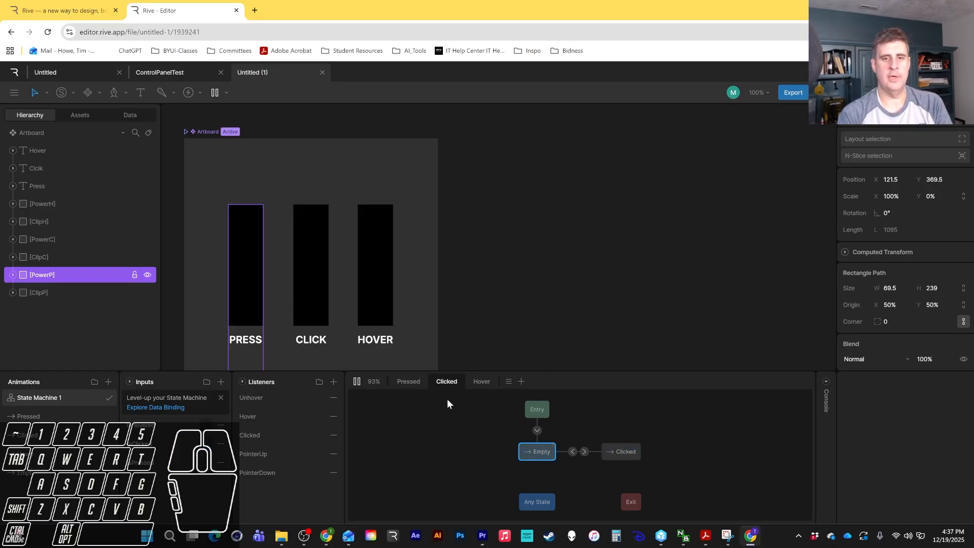
Duplicate the Hover state machine layer.
{"action": "left_click", "coordinate": [482, 381]}
{"action": "right_click", "coordinate": [480, 381]}
{"action": "left_click", "coordinate": [496, 403]}
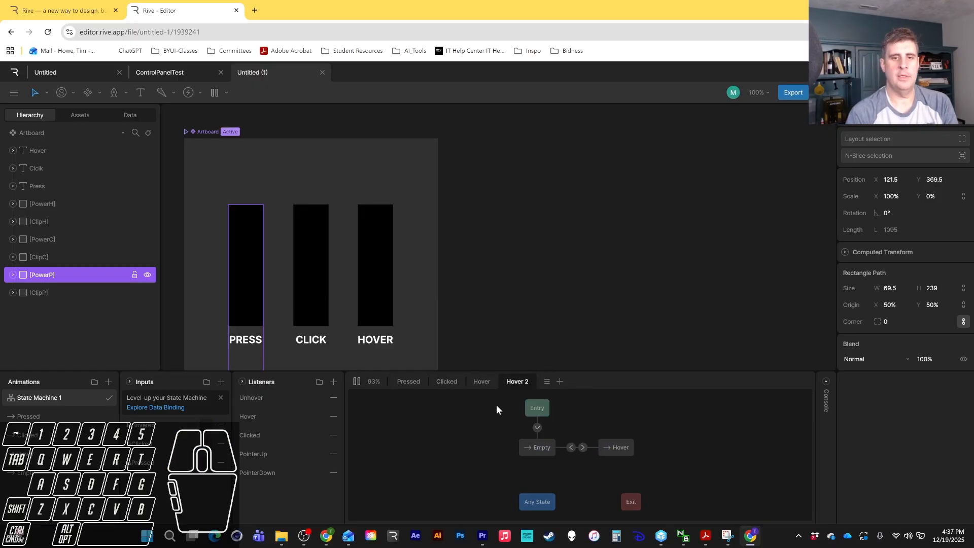
Disable the Hover layer and test pressing and clicking the bars in the preview.
{"action": "right_click", "coordinate": [484, 385]}
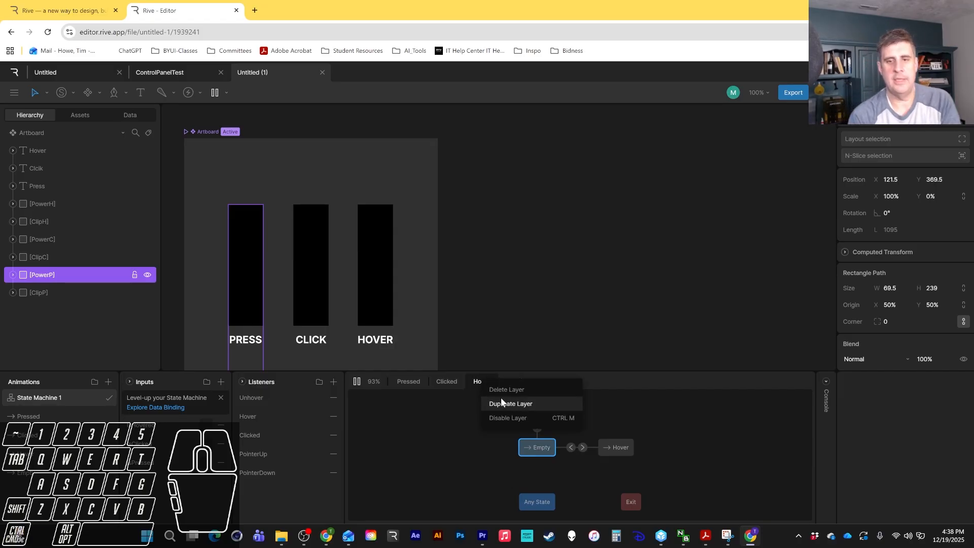
{"action": "left_click", "coordinate": [506, 418]}
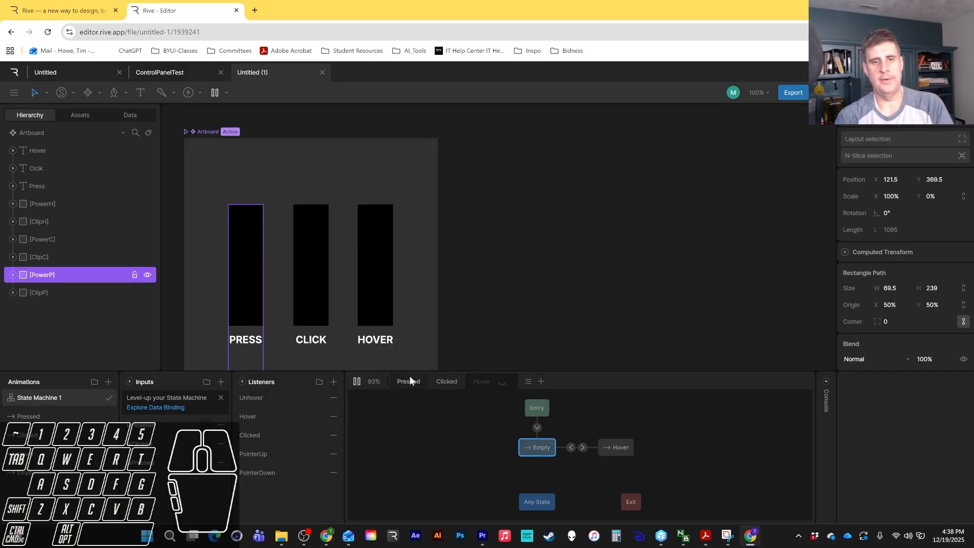
{"action": "left_click", "coordinate": [323, 294]}
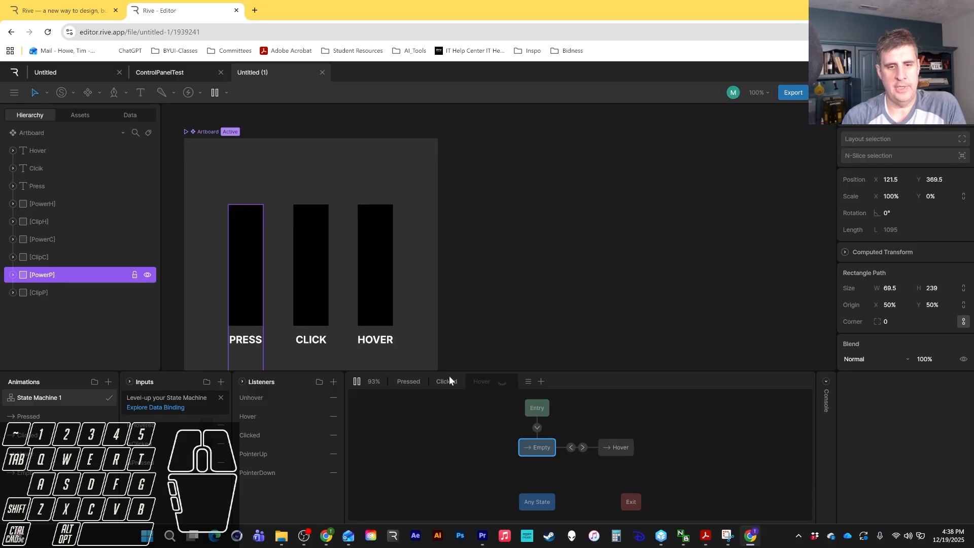
{"action": "left_click", "coordinate": [241, 307]}
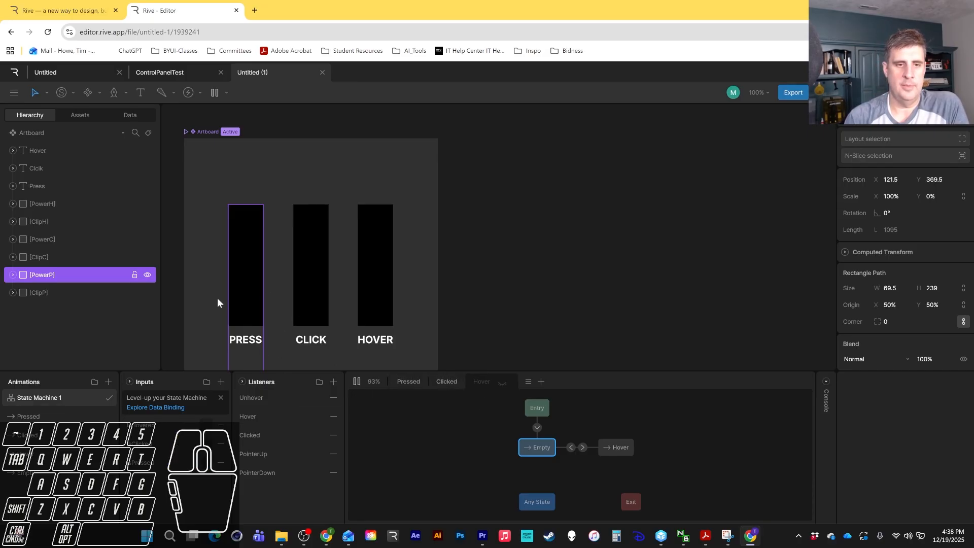
{"action": "left_click", "coordinate": [231, 288]}
{"action": "left_click", "coordinate": [239, 288]}
{"action": "left_click", "coordinate": [407, 382]}
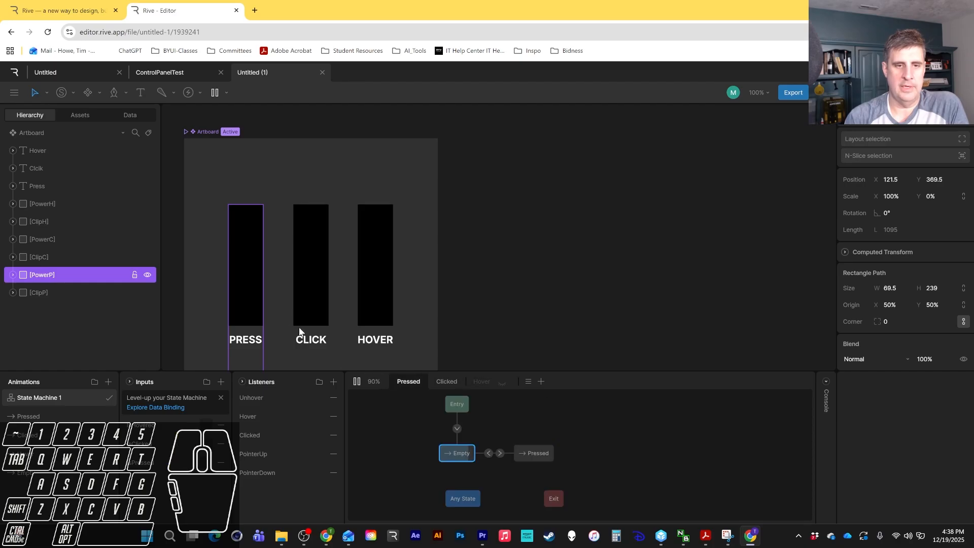
{"action": "left_click", "coordinate": [249, 284]}
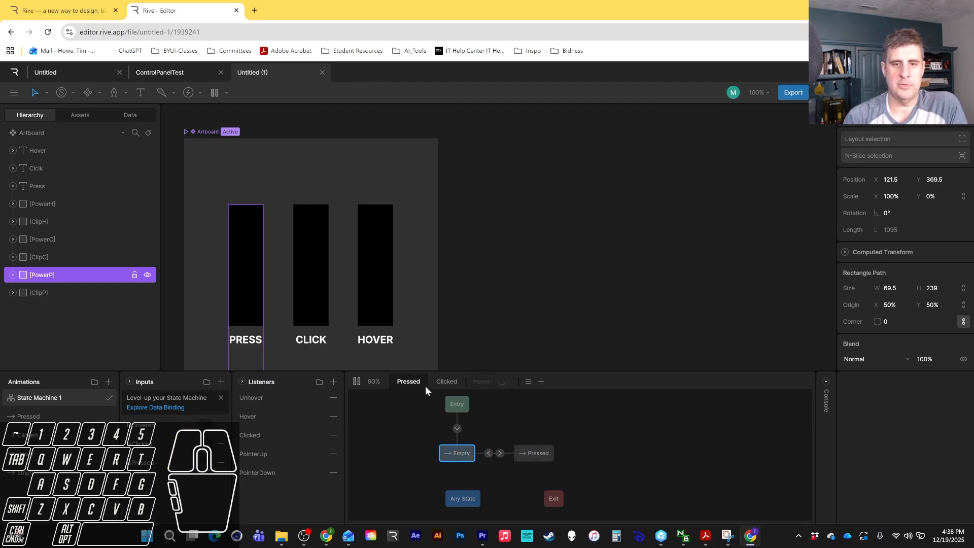
Disable the Clicked layer and test pressing the Press bar in the preview.
{"action": "left_click", "coordinate": [452, 380]}
{"action": "right_click", "coordinate": [451, 380]}
{"action": "left_click", "coordinate": [470, 417]}
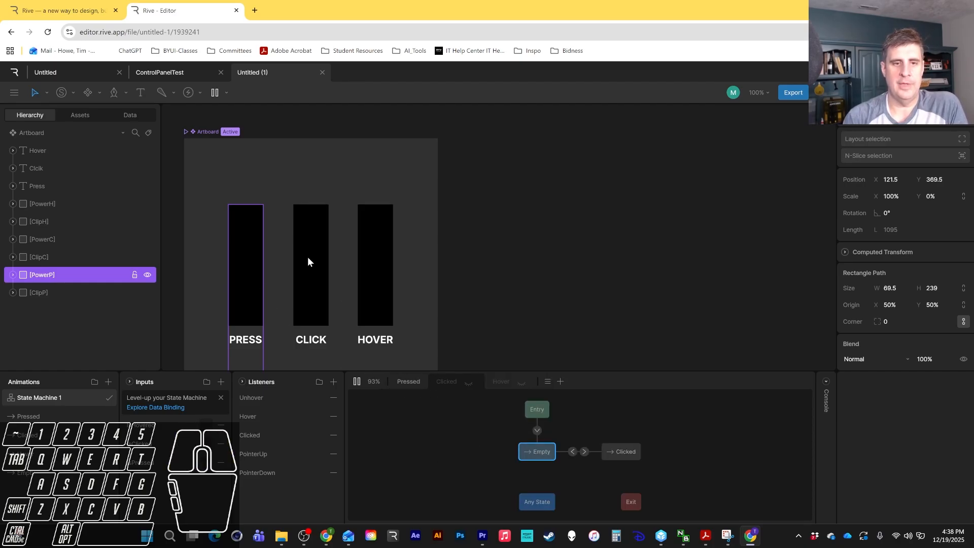
{"action": "left_click", "coordinate": [254, 284]}
{"action": "left_click", "coordinate": [253, 285]}
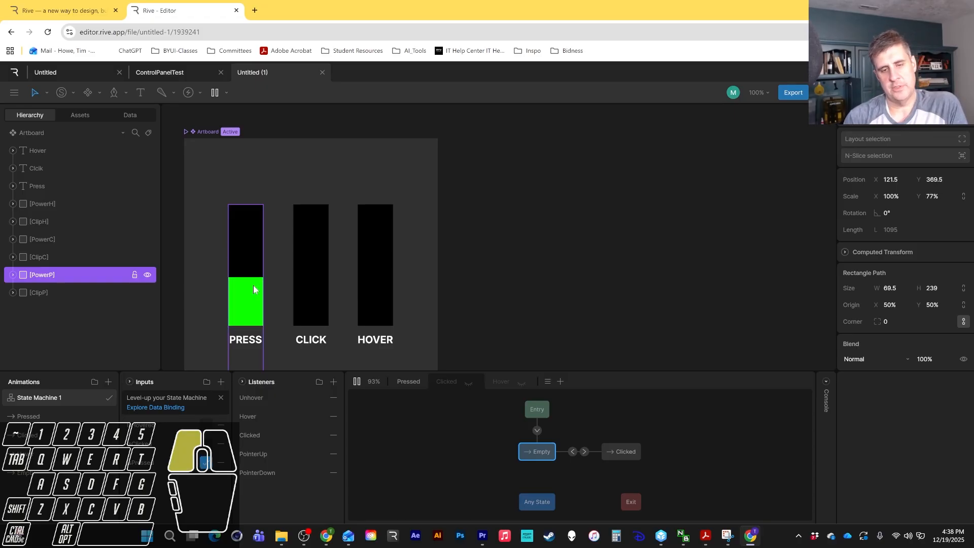
{"action": "left_click", "coordinate": [254, 285]}
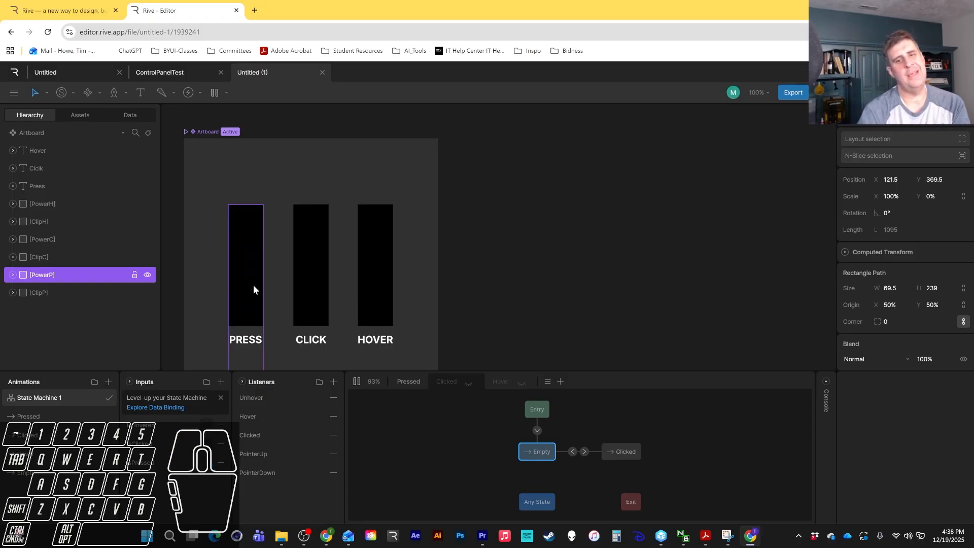
Re-enable the Clicked and Hover layers.
{"action": "left_click", "coordinate": [469, 384]}
{"action": "left_click", "coordinate": [503, 383]}
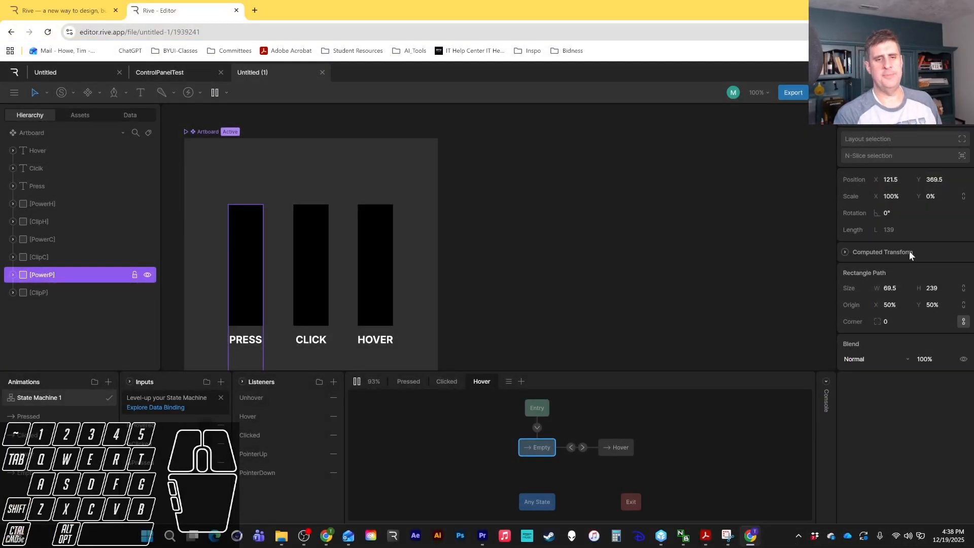
Open the Empty animation and examine its keys on PowerH, PowerC and PowerP.
{"action": "left_click", "coordinate": [51, 478]}
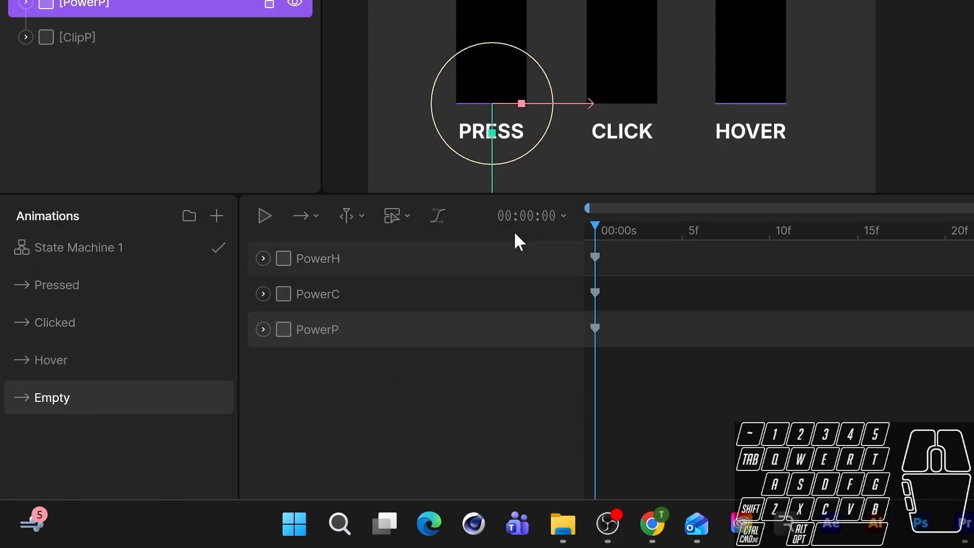
{"action": "left_click_drag", "start_coordinate": [655, 356], "coordinate": [579, 241]}
{"action": "left_click_drag", "start_coordinate": [646, 373], "coordinate": [572, 229]}
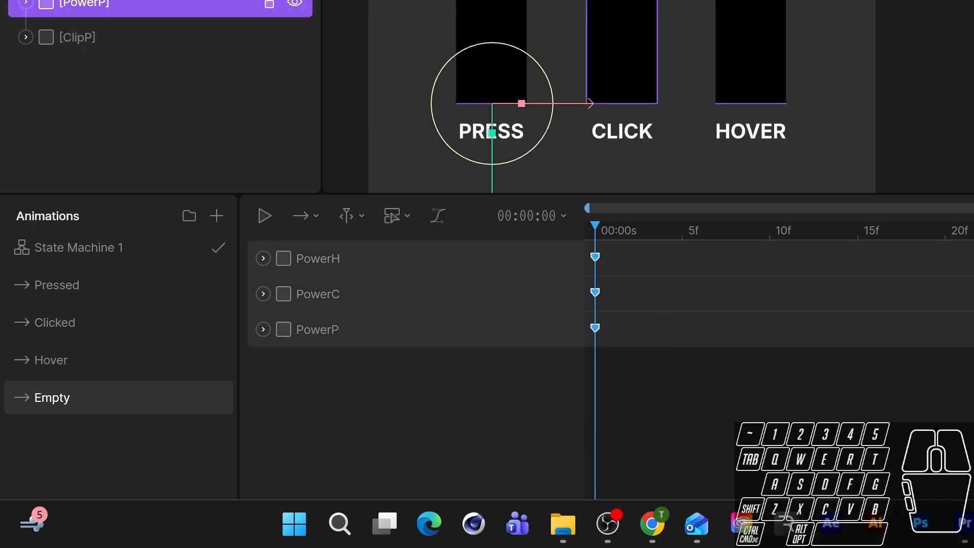
{"action": "left_click_drag", "start_coordinate": [633, 255], "coordinate": [579, 343]}
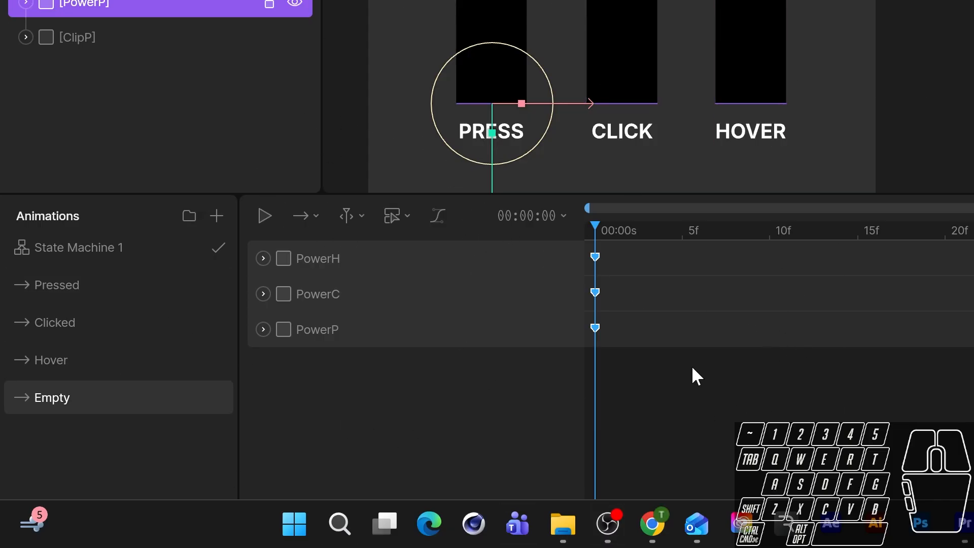
{"action": "left_click", "coordinate": [680, 377]}
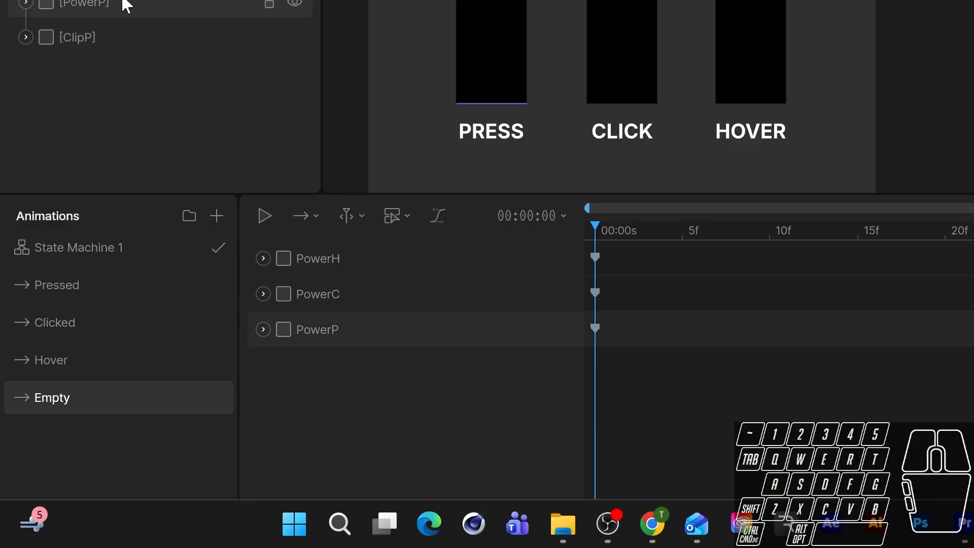
Duplicate the Empty animation twice.
{"action": "right_click", "coordinate": [79, 398]}
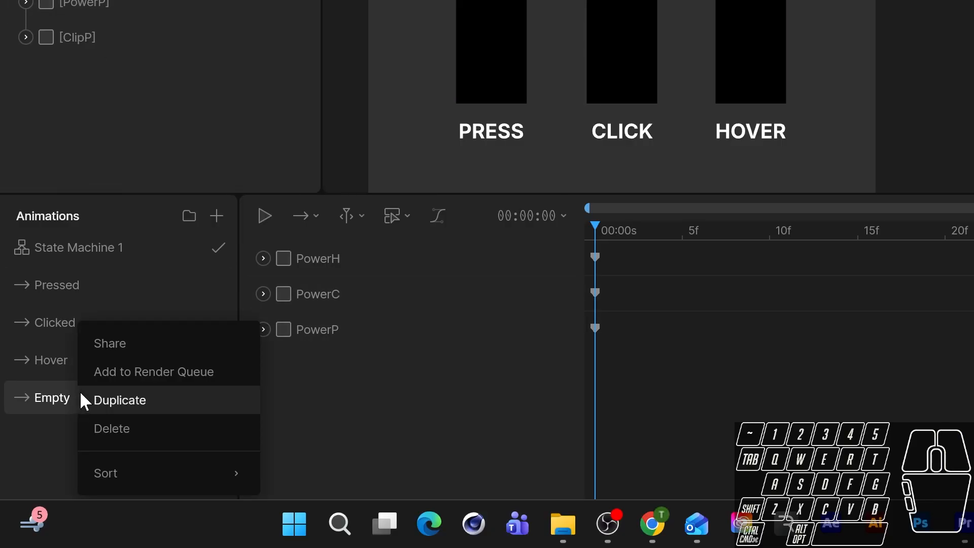
{"action": "left_click", "coordinate": [82, 399]}
{"action": "right_click", "coordinate": [70, 398]}
{"action": "left_click", "coordinate": [111, 399]}
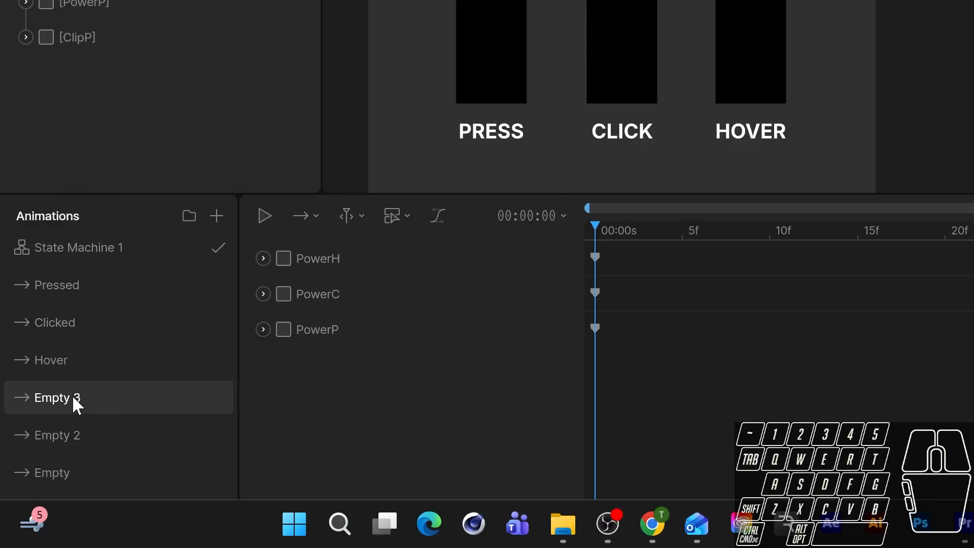
Rename the three empty animations as Empty P, Empty C and Empty H.
{"action": "double_click", "coordinate": [72, 396]}
{"action": "key", "text": "End"}
{"action": "key", "text": "BackSpace"}
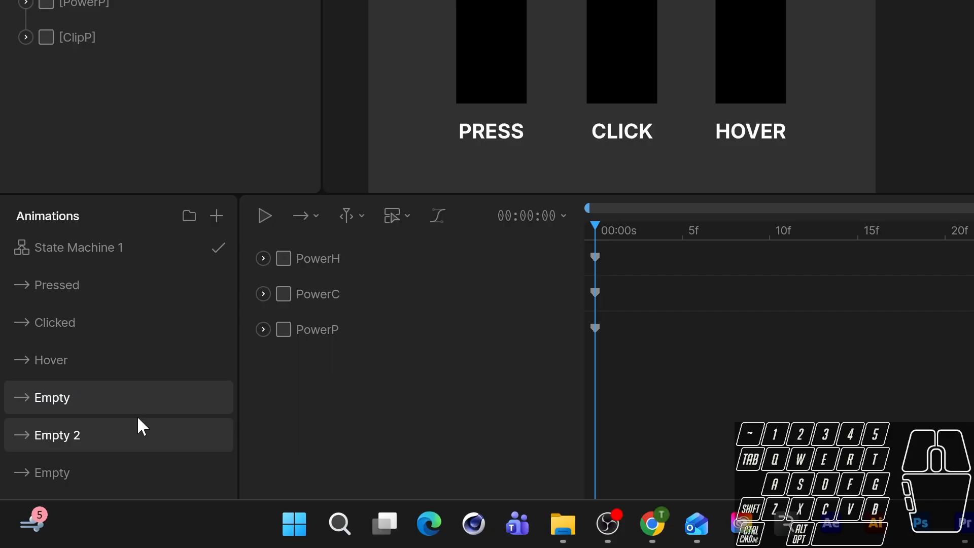
{"action": "type", "text": "P"}
{"action": "key", "text": "Return"}
{"action": "double_click", "coordinate": [102, 423]}
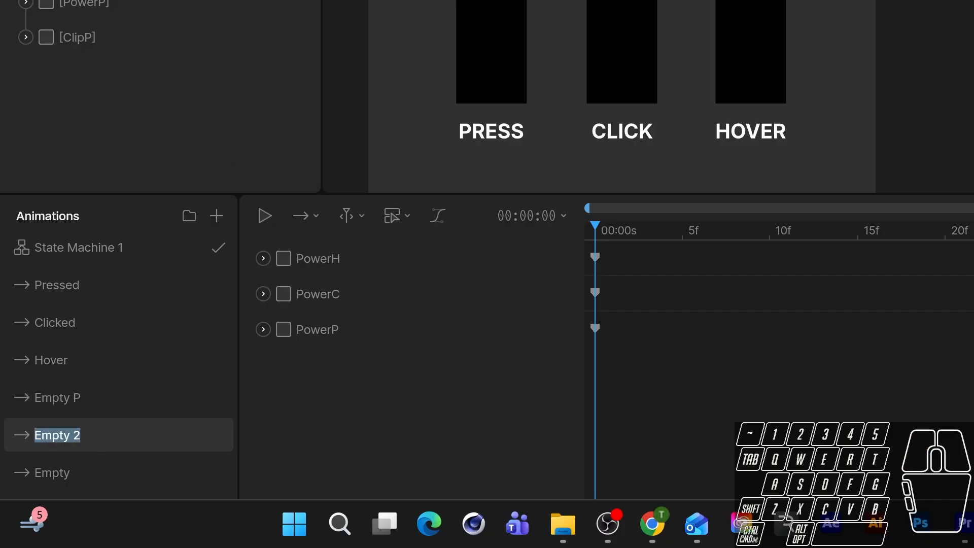
{"action": "key", "text": "End"}
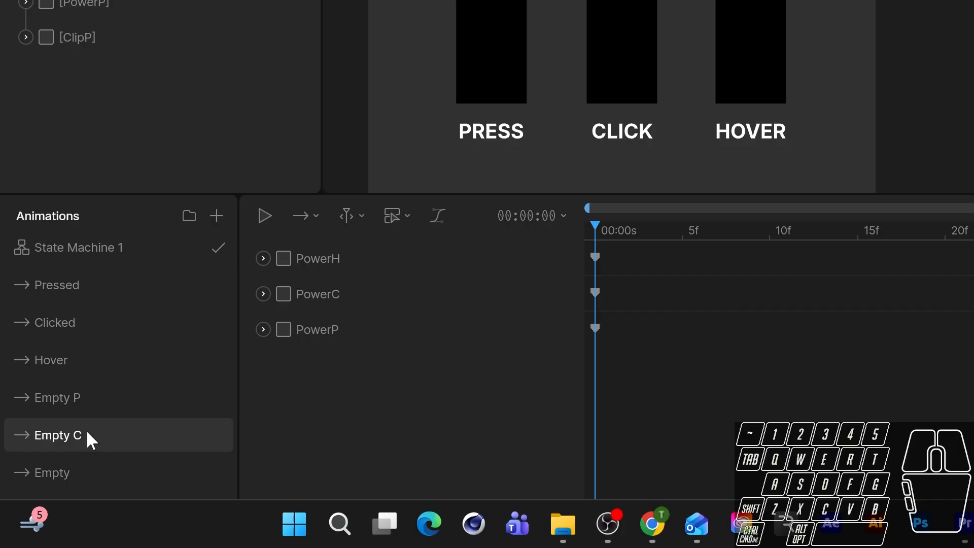
{"action": "double_click", "coordinate": [62, 470]}
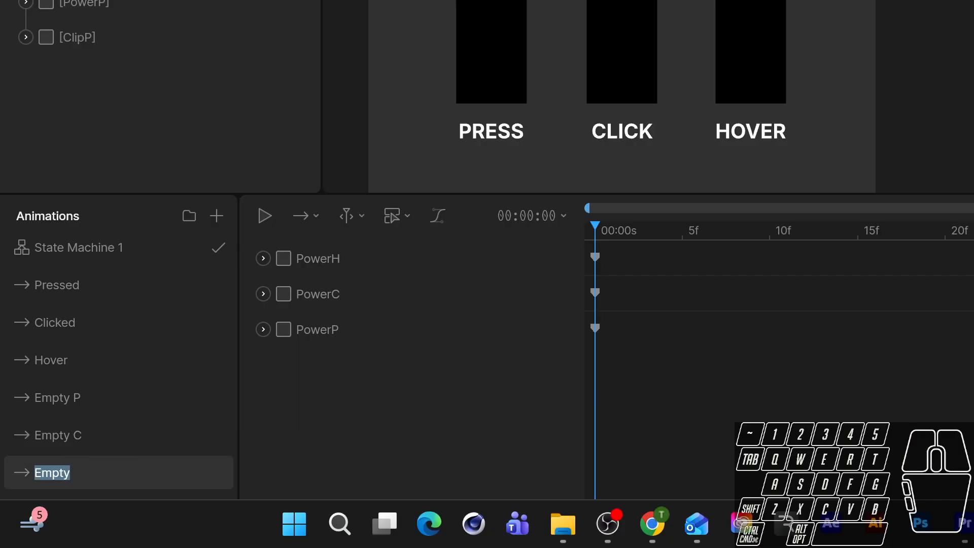
{"action": "left_click", "coordinate": [87, 473]}
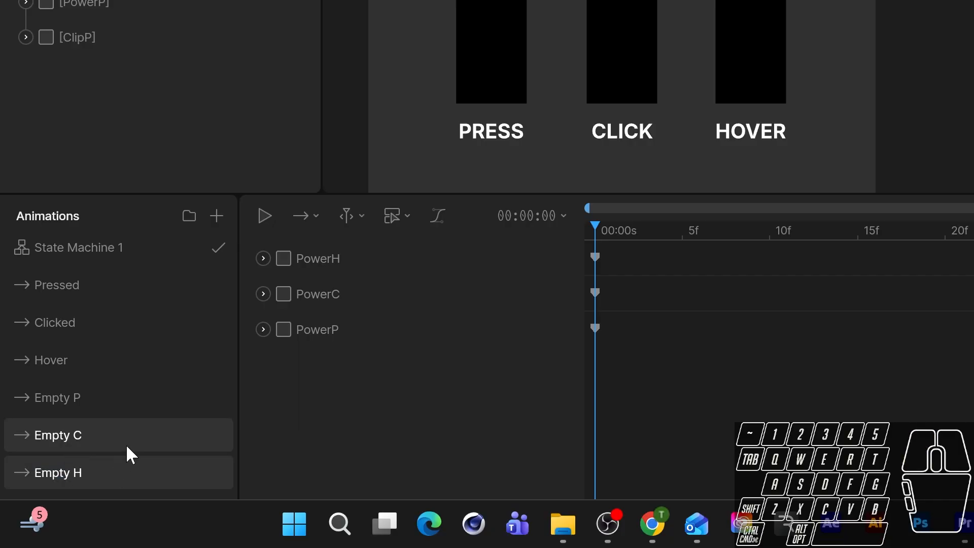
In the Empty P animation, delete the PowerH and PowerC keys.
{"action": "left_click", "coordinate": [114, 399]}
{"action": "left_click_drag", "start_coordinate": [641, 252], "coordinate": [588, 290]}
{"action": "key", "text": "Delete"}
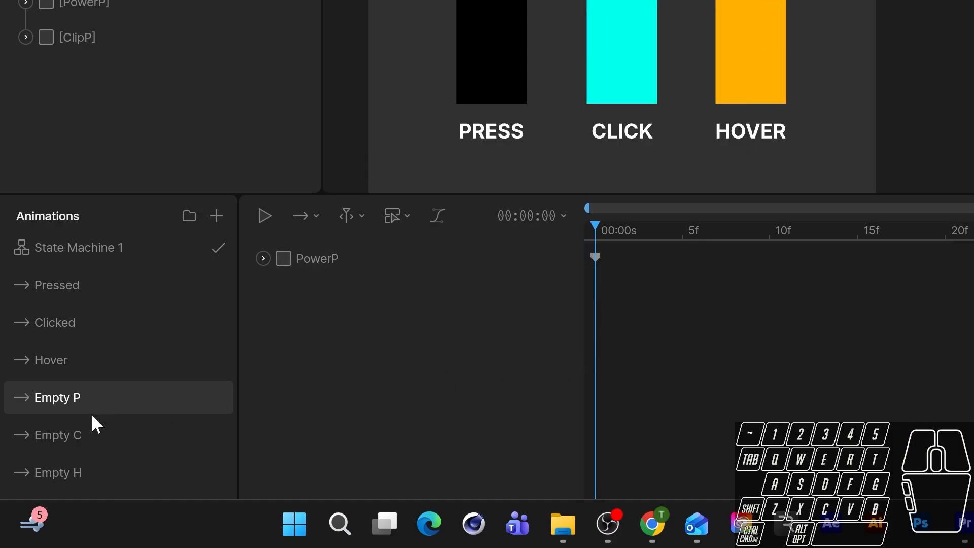
In the Empty C animation, delete the PowerP and PowerH keys.
{"action": "left_click", "coordinate": [91, 432]}
{"action": "left_click_drag", "start_coordinate": [631, 309], "coordinate": [578, 345]}
{"action": "key", "text": "Delete"}
{"action": "left_click", "coordinate": [625, 253]}
{"action": "key", "text": "Delete"}
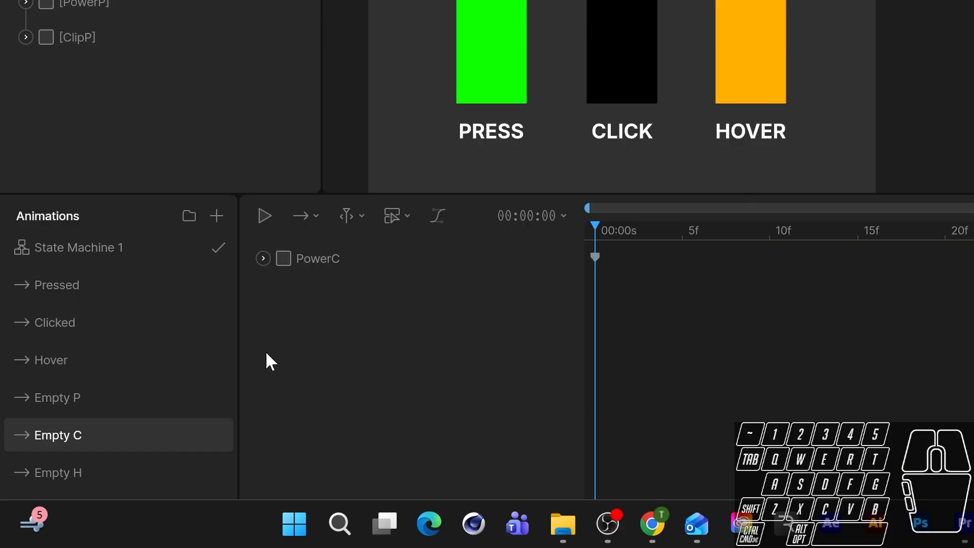
In the Empty H animation, delete the PowerC and PowerP keys.
{"action": "left_click", "coordinate": [102, 470]}
{"action": "left_click_drag", "start_coordinate": [628, 293], "coordinate": [584, 344]}
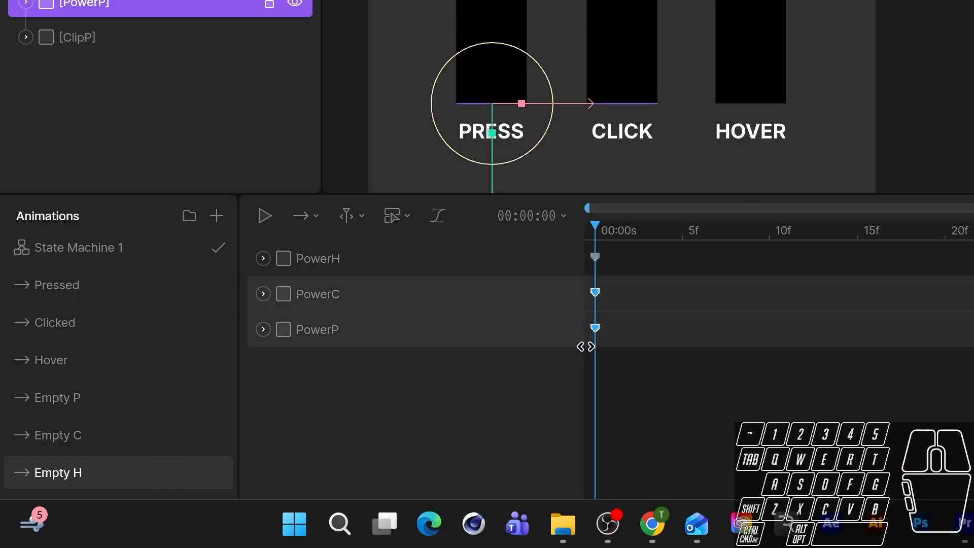
{"action": "key", "text": "Delete"}
In the state machine's Pressed layer, replace the empty state's animation with Empty P.
{"action": "left_click", "coordinate": [152, 247]}
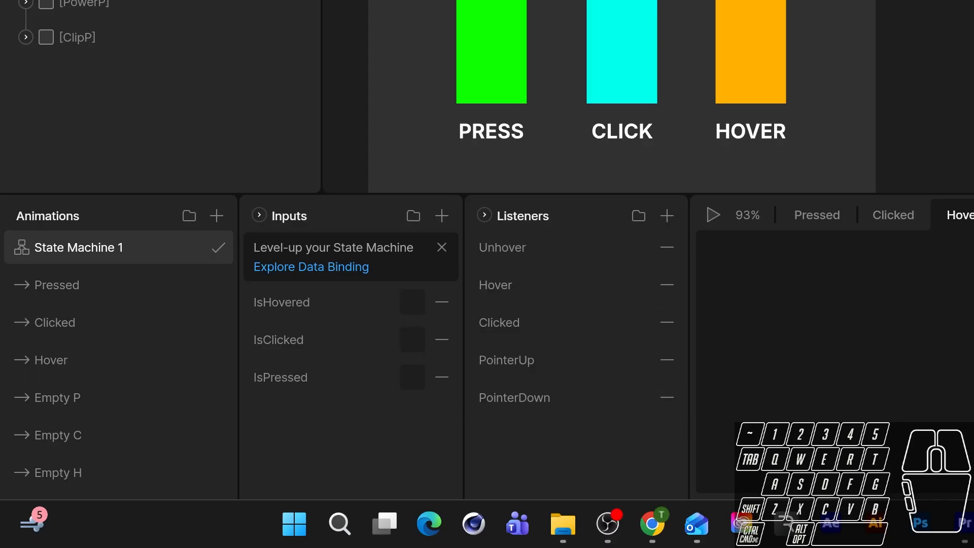
{"action": "key", "text": "space"}
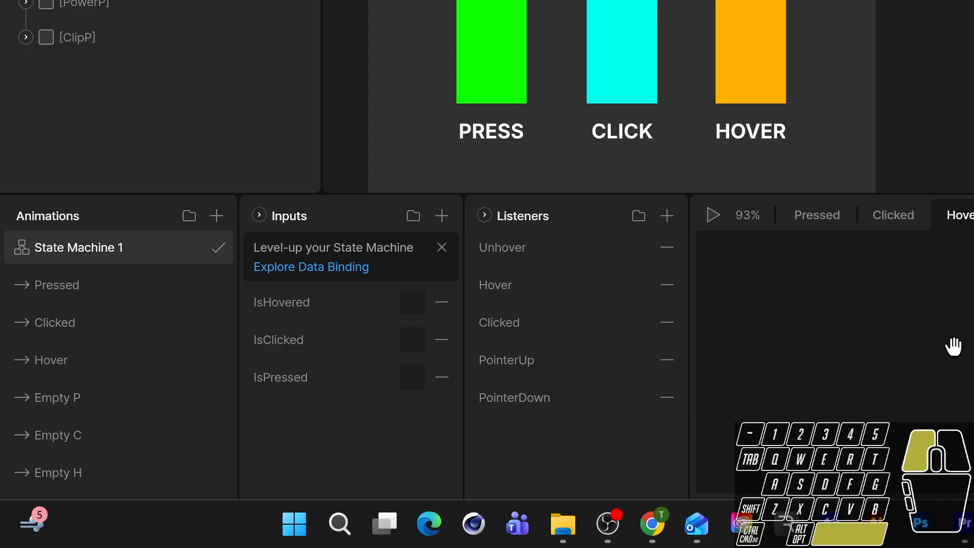
{"action": "left_click_drag", "start_coordinate": [950, 343], "coordinate": [644, 344]}
{"action": "left_click", "coordinate": [839, 215]}
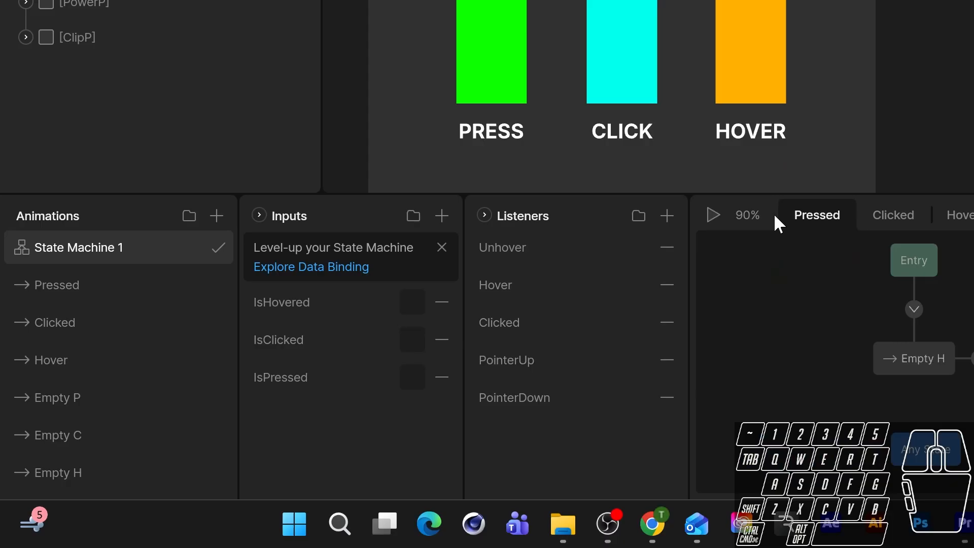
{"action": "left_click_drag", "start_coordinate": [928, 334], "coordinate": [645, 354]}
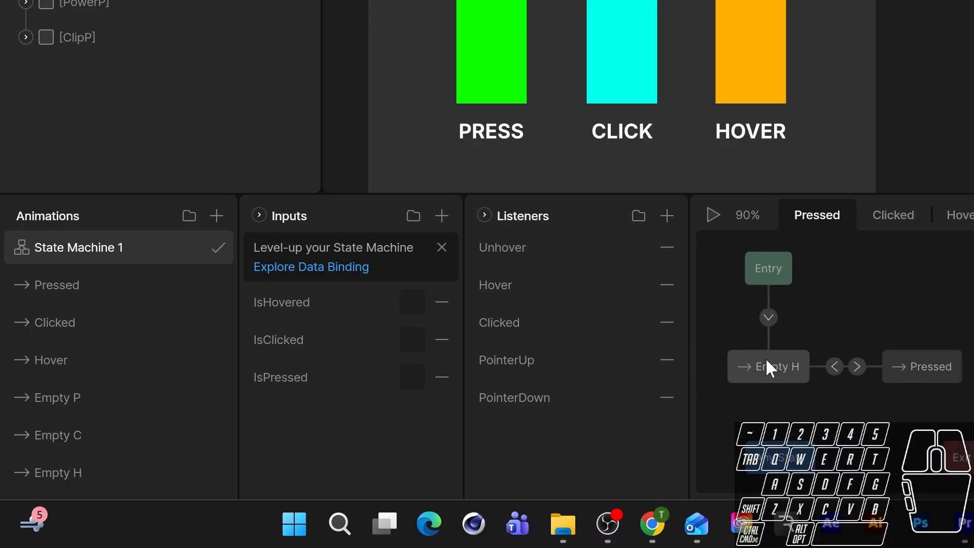
{"action": "left_click_drag", "start_coordinate": [86, 398], "coordinate": [741, 391]}
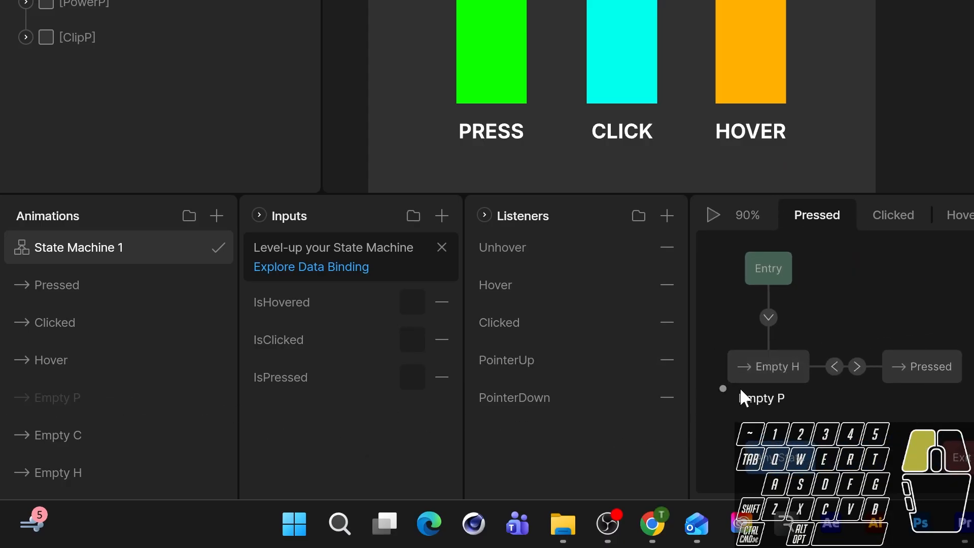
{"action": "left_click_drag", "start_coordinate": [756, 357], "coordinate": [758, 366]}
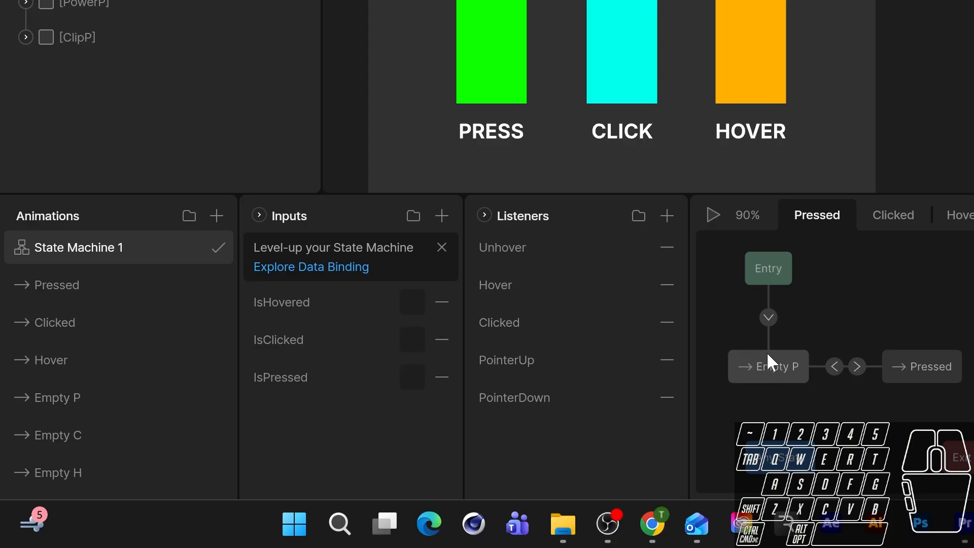
In the Clicked layer, replace the empty state's animation with Empty C, then open the Hover layer.
{"action": "left_click", "coordinate": [902, 219]}
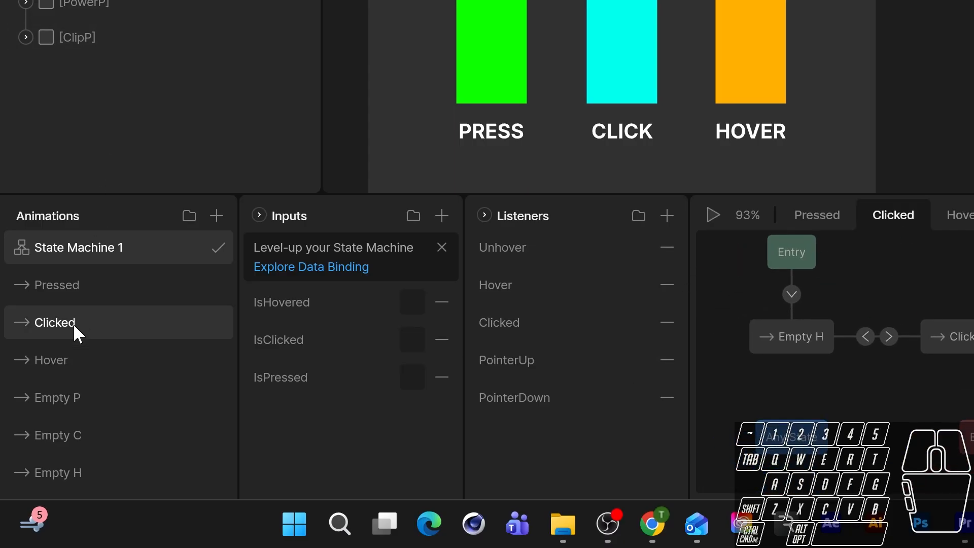
{"action": "left_click_drag", "start_coordinate": [74, 434], "coordinate": [806, 335]}
{"action": "left_click", "coordinate": [961, 218]}
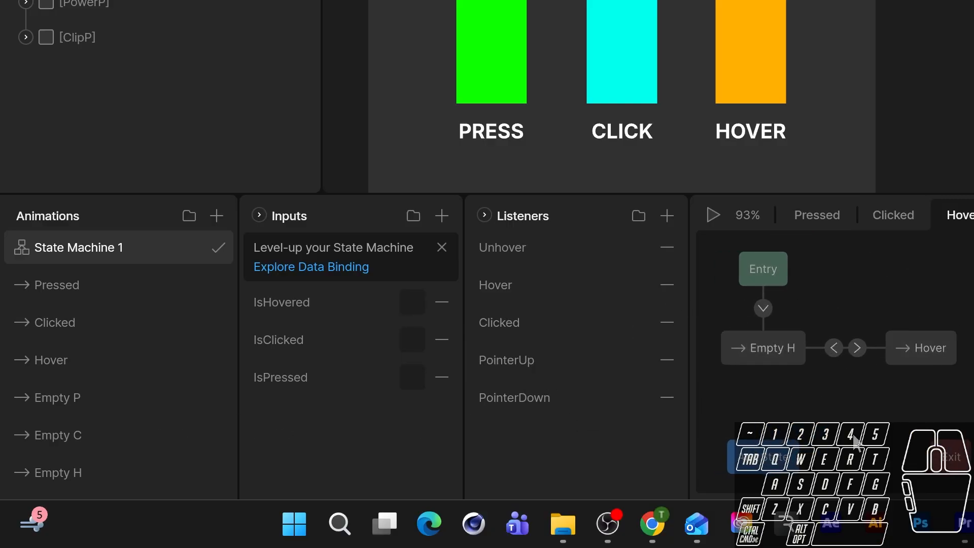
Run the state machine and test the Click and Press bars on the artboard.
{"action": "left_click", "coordinate": [711, 216]}
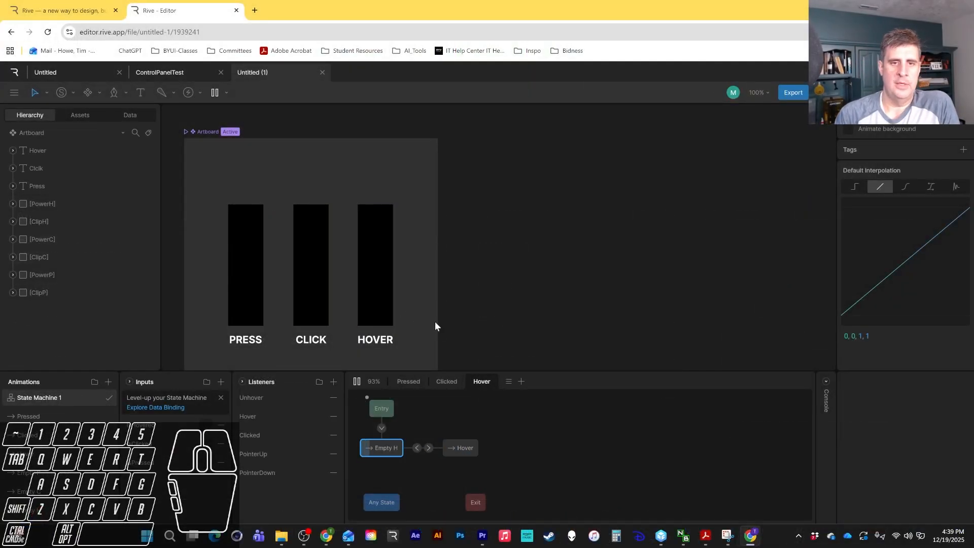
{"action": "left_click", "coordinate": [313, 278]}
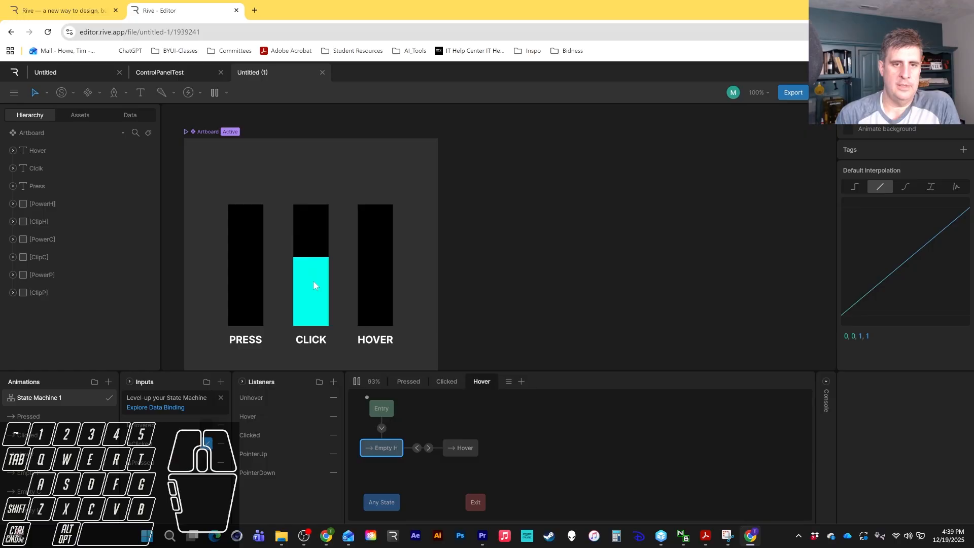
{"action": "left_click", "coordinate": [254, 283]}
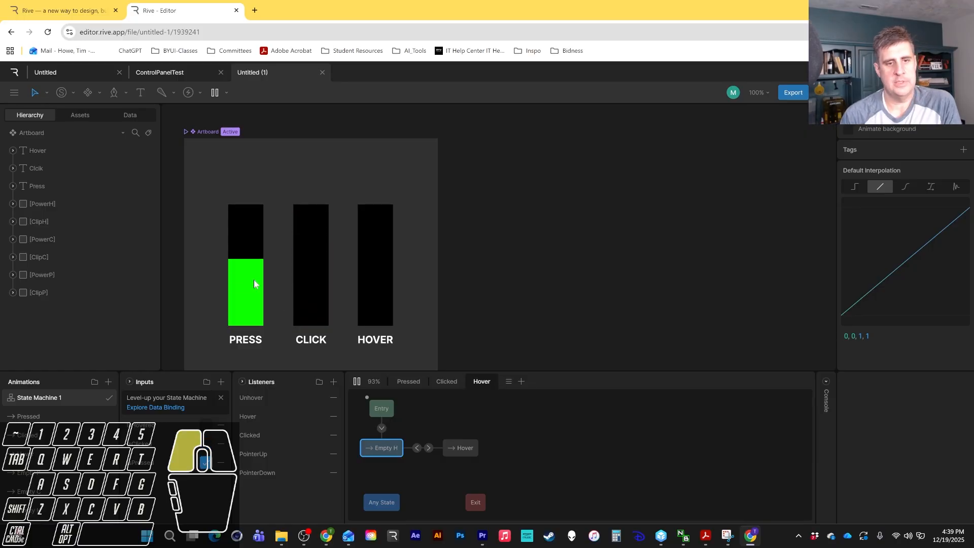
{"action": "left_click", "coordinate": [254, 283]}
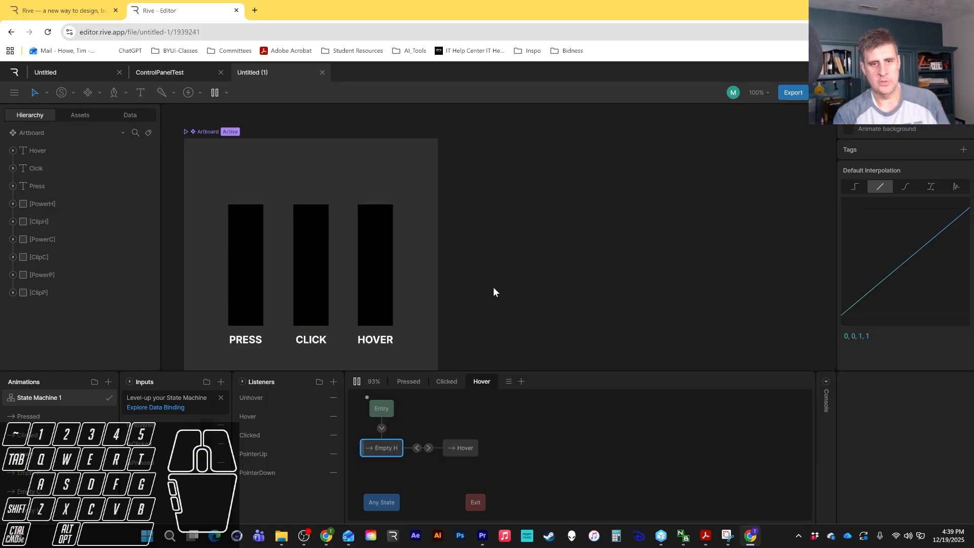
Stop playback, review the Pressed animation's timeline and another animation, and return to State Machine 1.
{"action": "key", "text": "space"}
{"action": "left_click_drag", "start_coordinate": [417, 287], "coordinate": [592, 238]}
{"action": "key", "text": "space"}
{"action": "left_click_drag", "start_coordinate": [659, 225], "coordinate": [659, 242]}
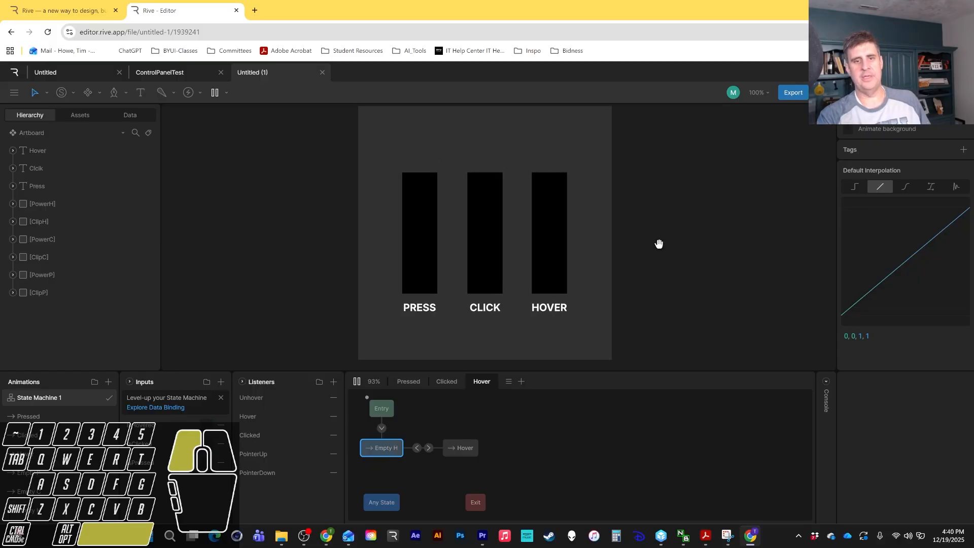
{"action": "left_click", "coordinate": [356, 380]}
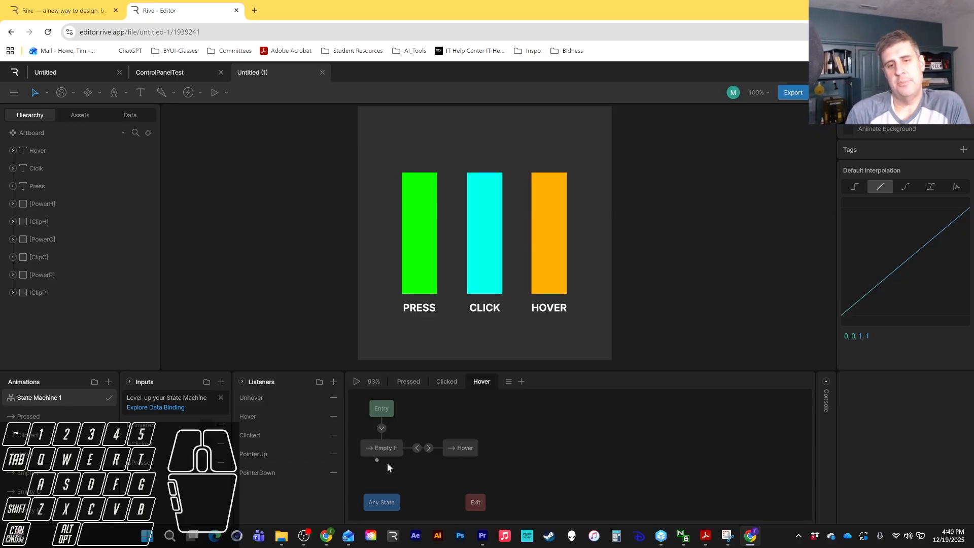
{"action": "left_click", "coordinate": [57, 419]}
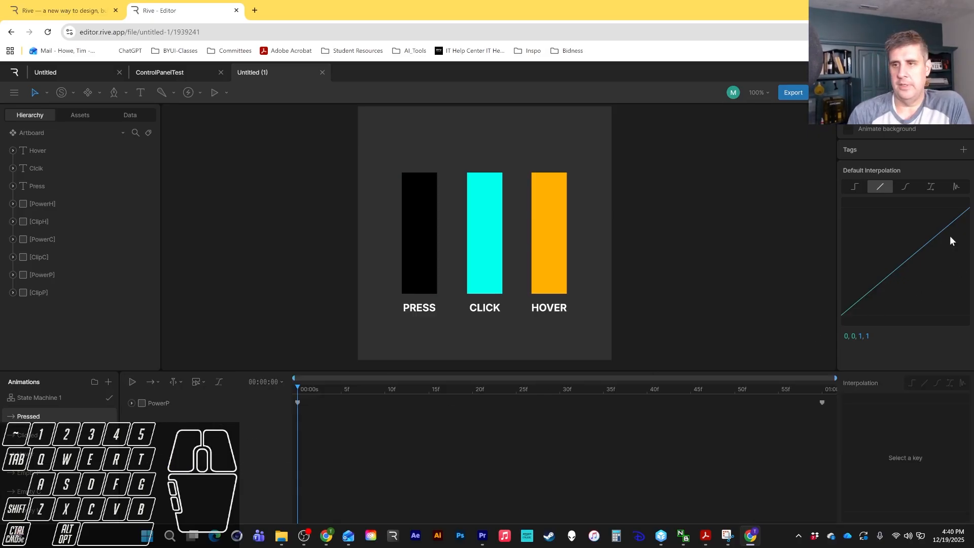
{"action": "left_click", "coordinate": [58, 477]}
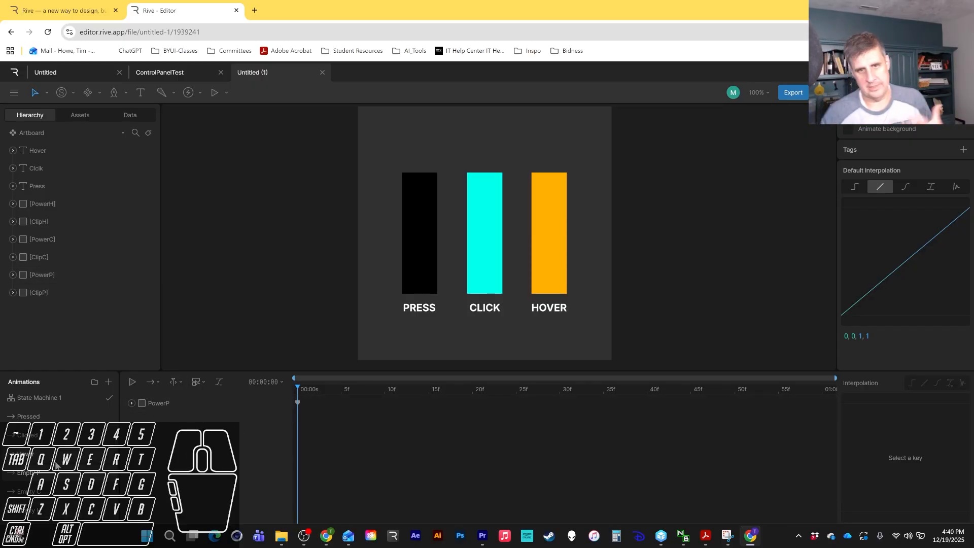
{"action": "left_click", "coordinate": [46, 398]}
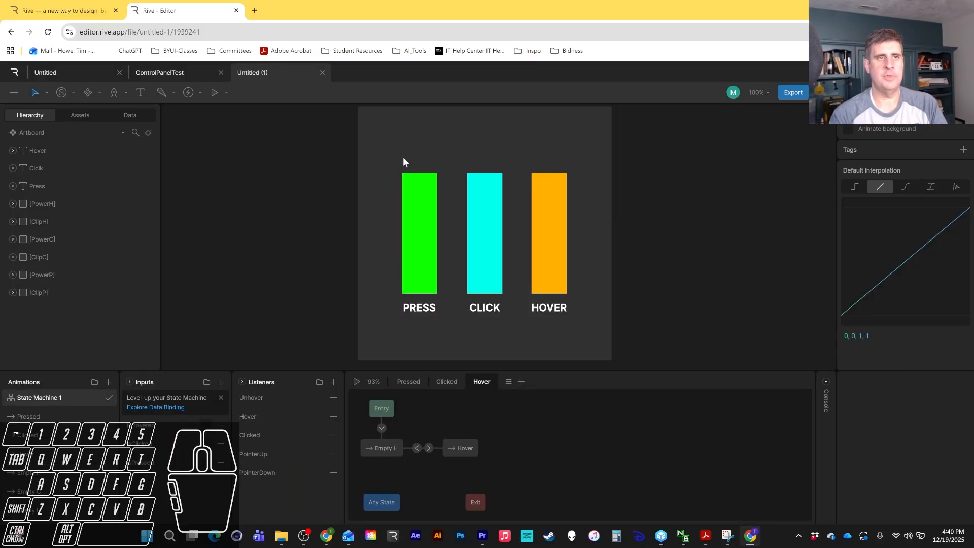
Switch to the ControlPanelTest file, play its state machine and test the press, click and hover controls.
{"action": "left_click", "coordinate": [157, 72]}
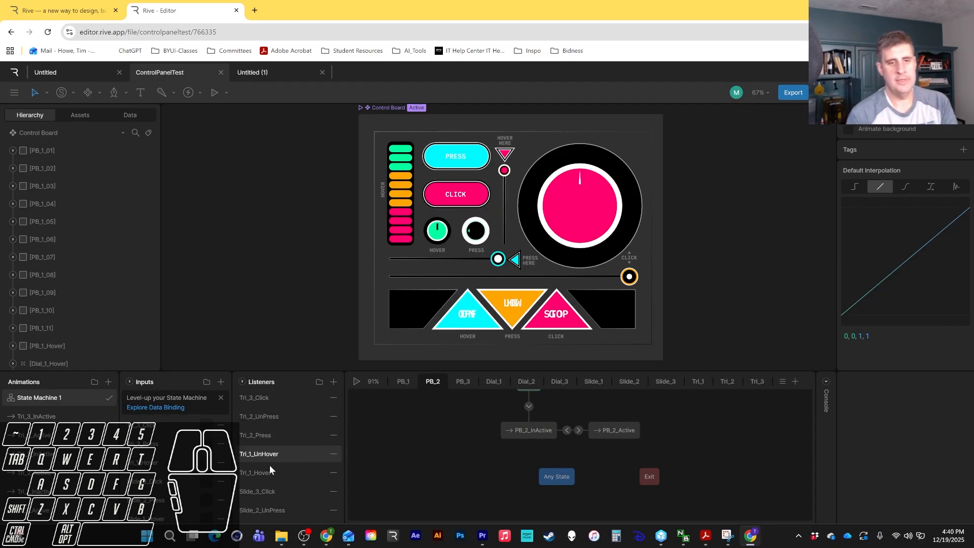
{"action": "scroll", "coordinate": [284, 479], "scroll_direction": "down", "scroll_amount": 2}
{"action": "scroll", "coordinate": [281, 495], "scroll_direction": "up", "scroll_amount": 2}
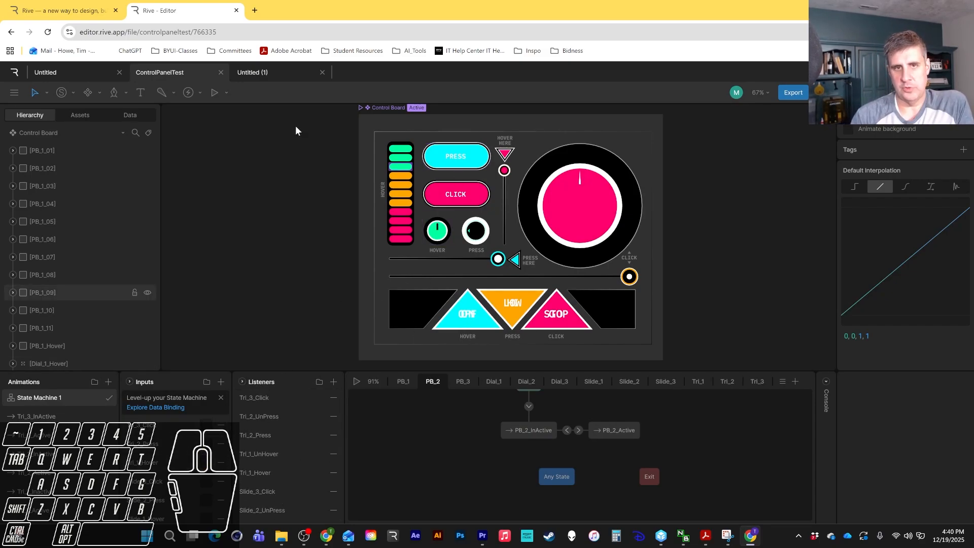
{"action": "left_click", "coordinate": [356, 383]}
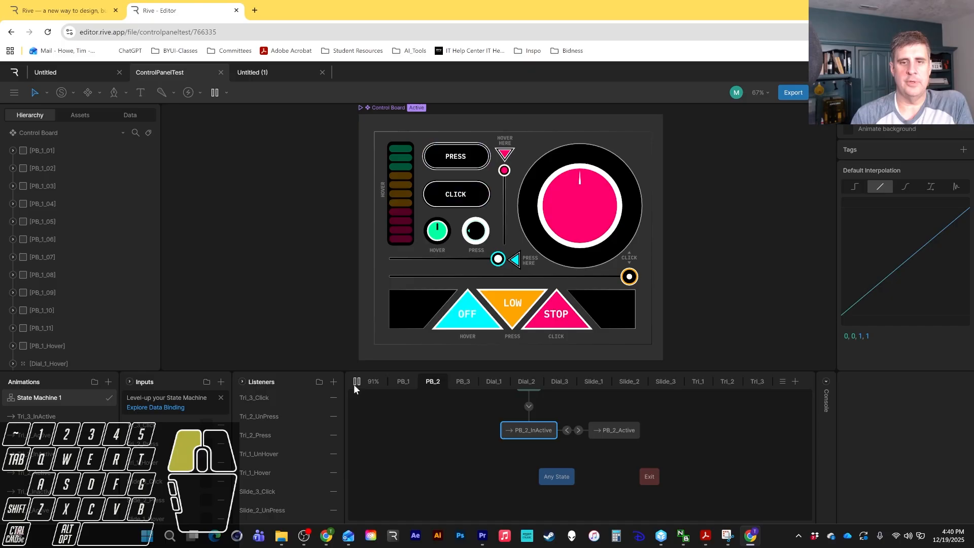
{"action": "left_click", "coordinate": [521, 297]}
{"action": "left_click", "coordinate": [567, 314]}
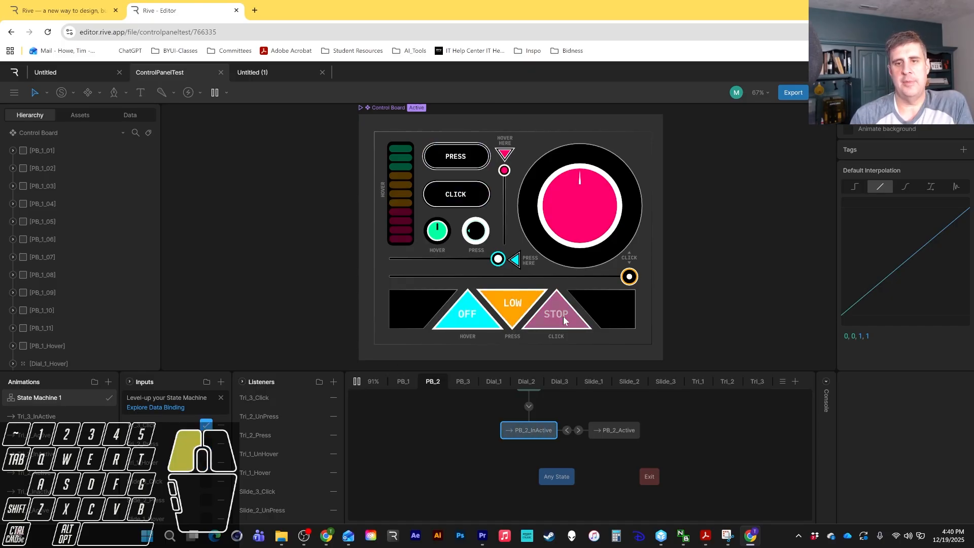
{"action": "left_click", "coordinate": [578, 218]}
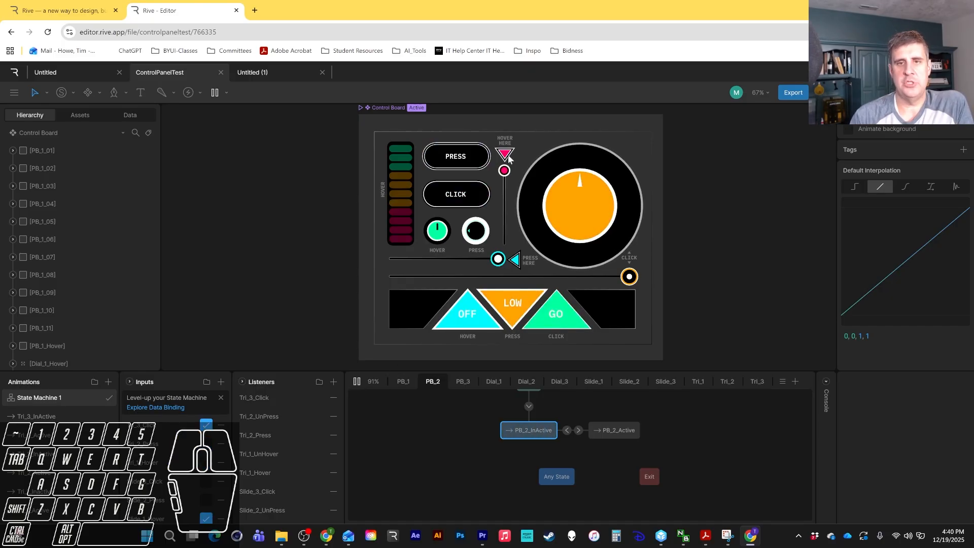
{"action": "left_click", "coordinate": [579, 227]}
{"action": "left_click", "coordinate": [581, 215]}
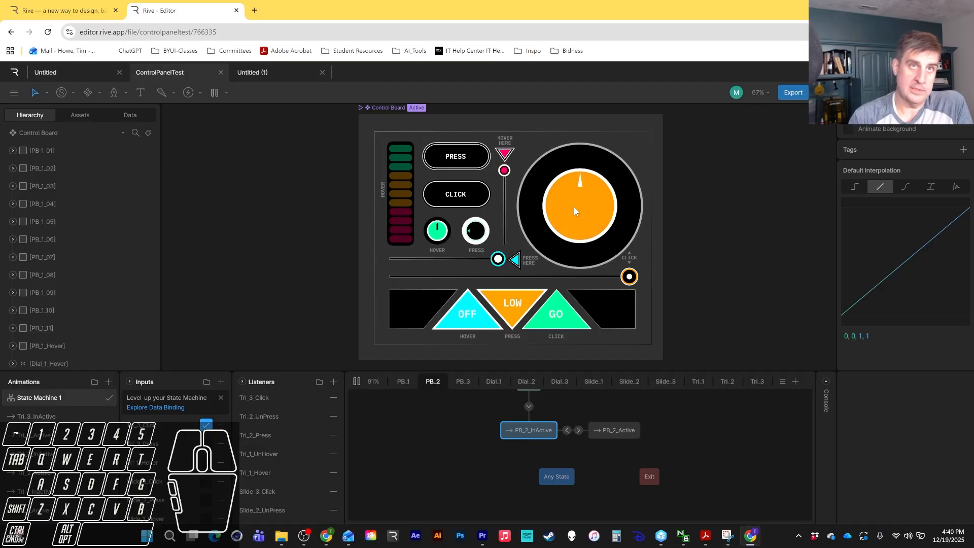
{"action": "left_click", "coordinate": [573, 206]}
{"action": "left_click", "coordinate": [472, 191]}
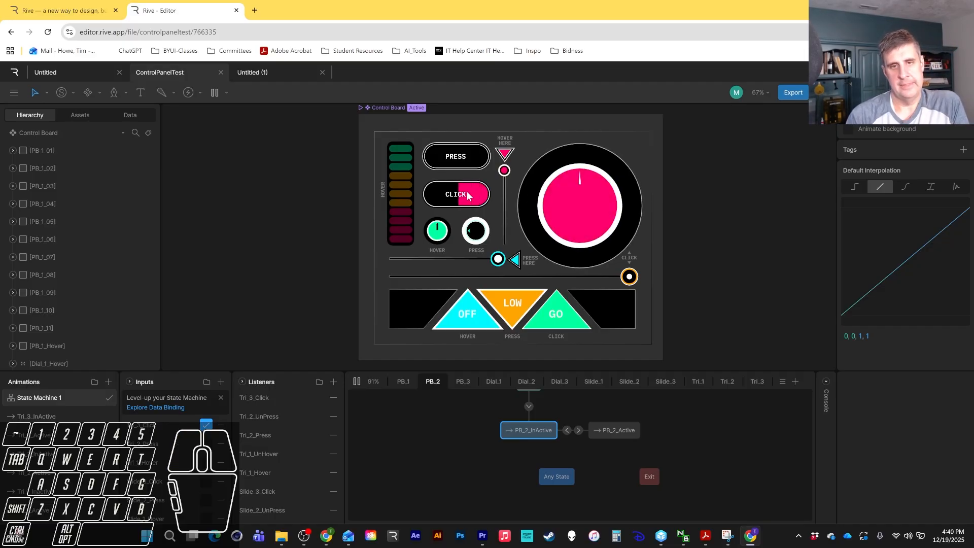